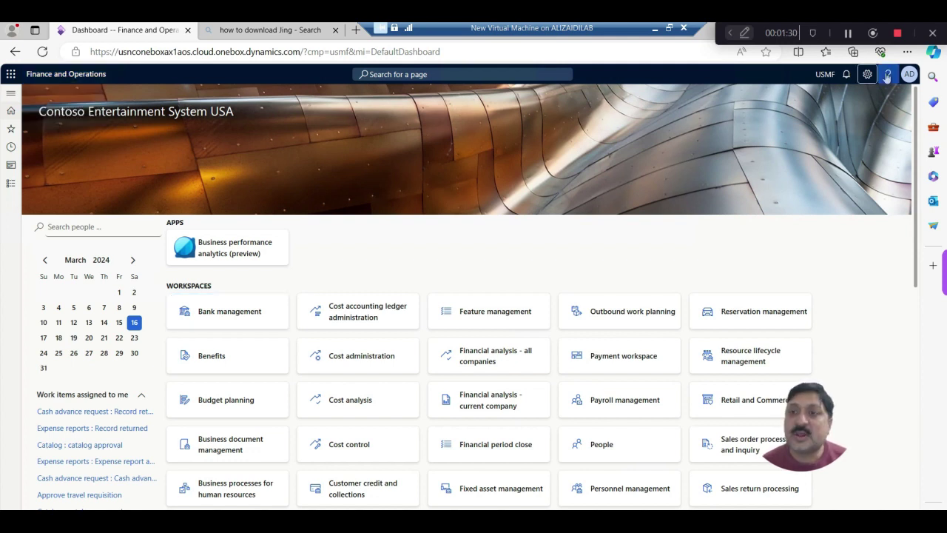
Check the installed product and platform version in the About information, then close it.
{"action": "left_click", "coordinate": [888, 74]}
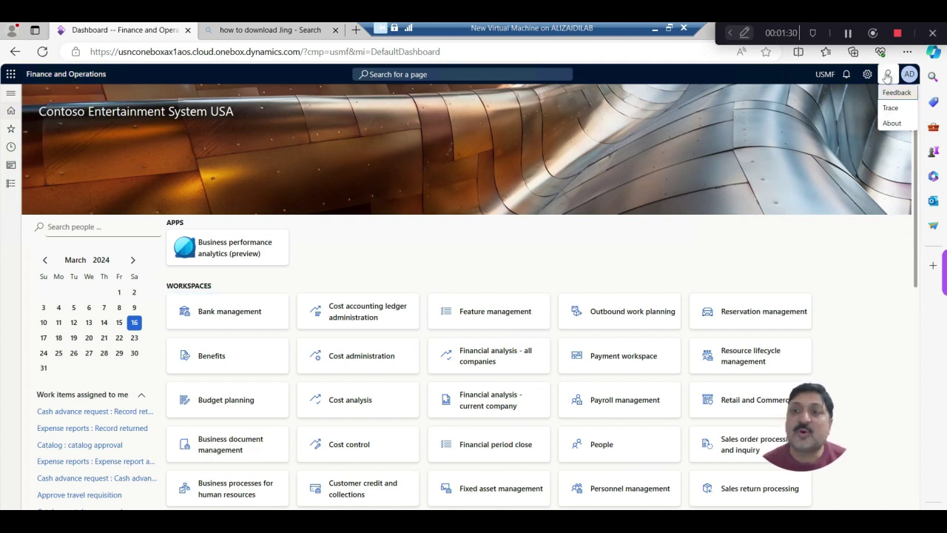
{"action": "left_click", "coordinate": [892, 122]}
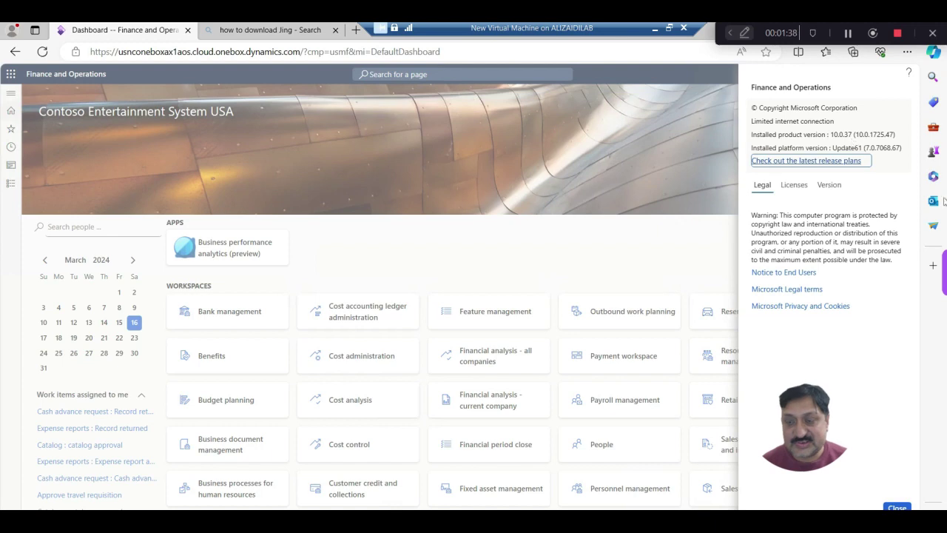
{"action": "left_click", "coordinate": [619, 355]}
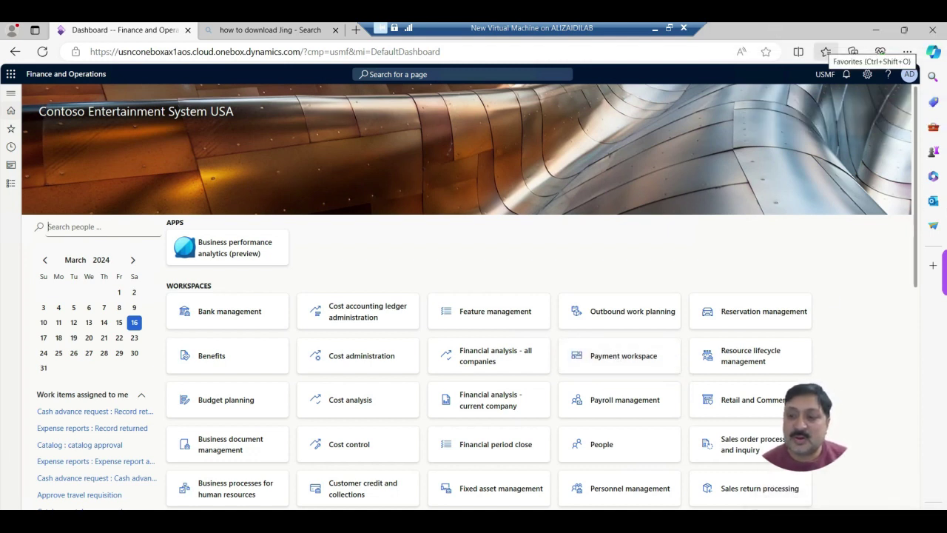
Open the Sales categories page from the setup categories of the Sales and marketing module.
{"action": "left_click", "coordinate": [13, 186]}
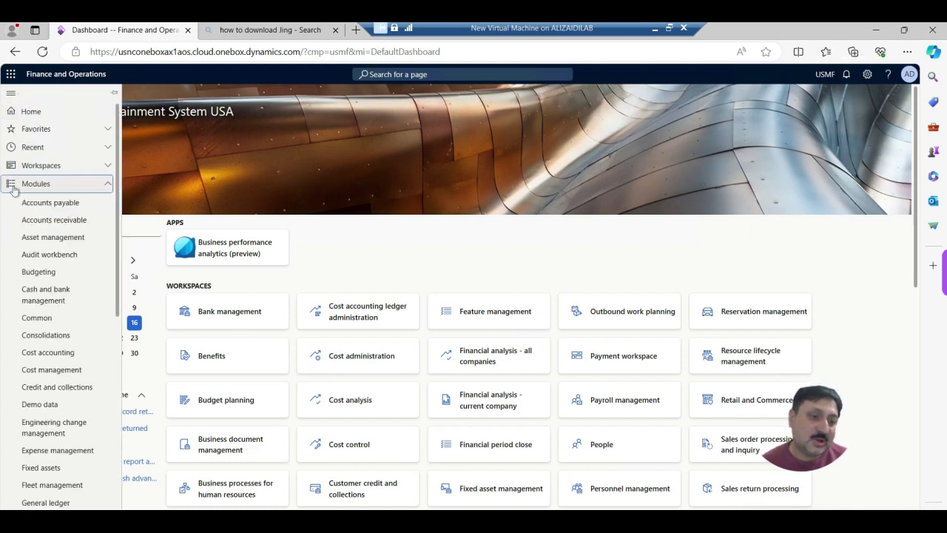
{"action": "left_click_drag", "start_coordinate": [119, 299], "coordinate": [117, 489]}
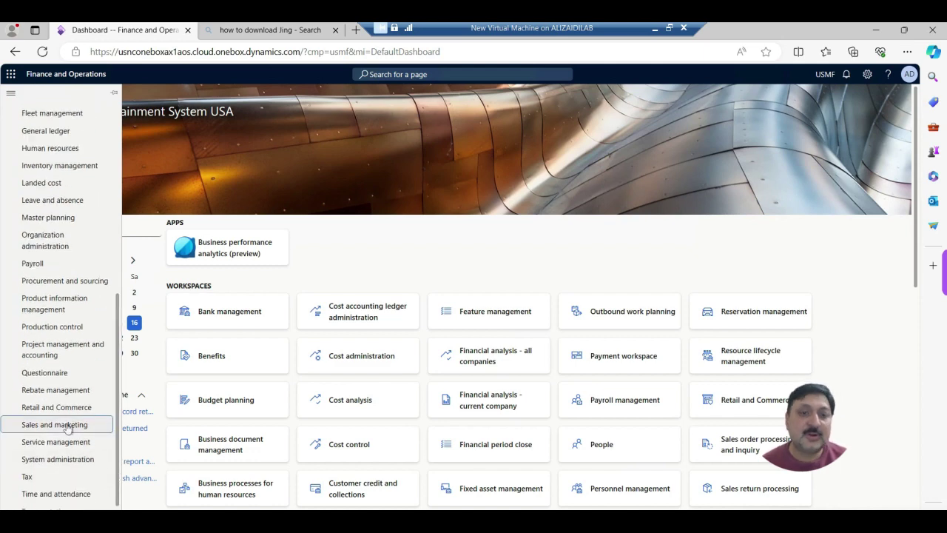
{"action": "left_click", "coordinate": [67, 425]}
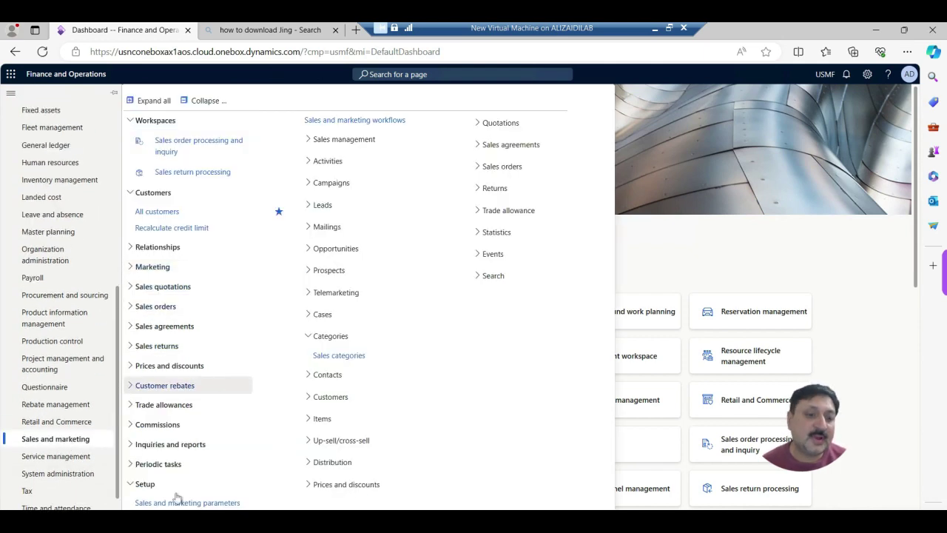
{"action": "left_click", "coordinate": [338, 356]}
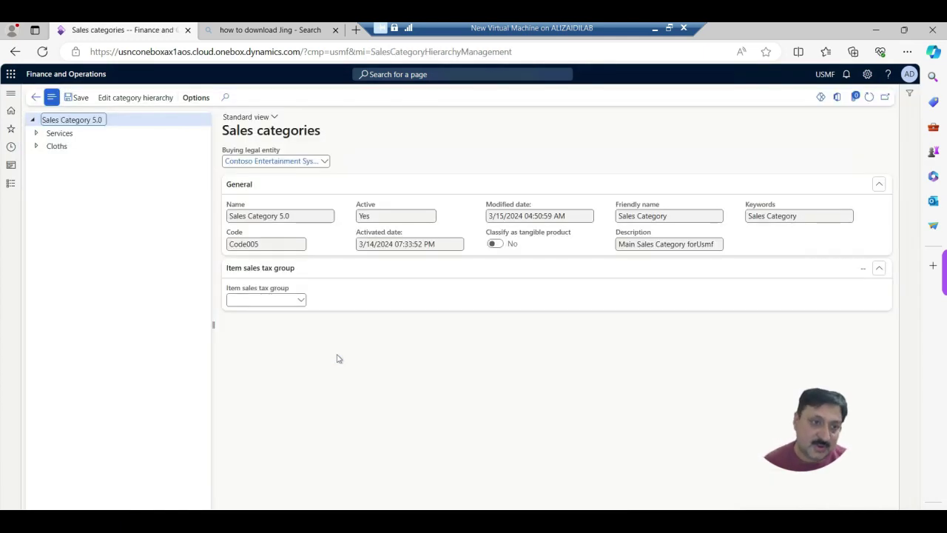
Examine the subcategories under the Services and Cloths nodes of Sales Category 5.0, collapsing each one again.
{"action": "left_click", "coordinate": [37, 133]}
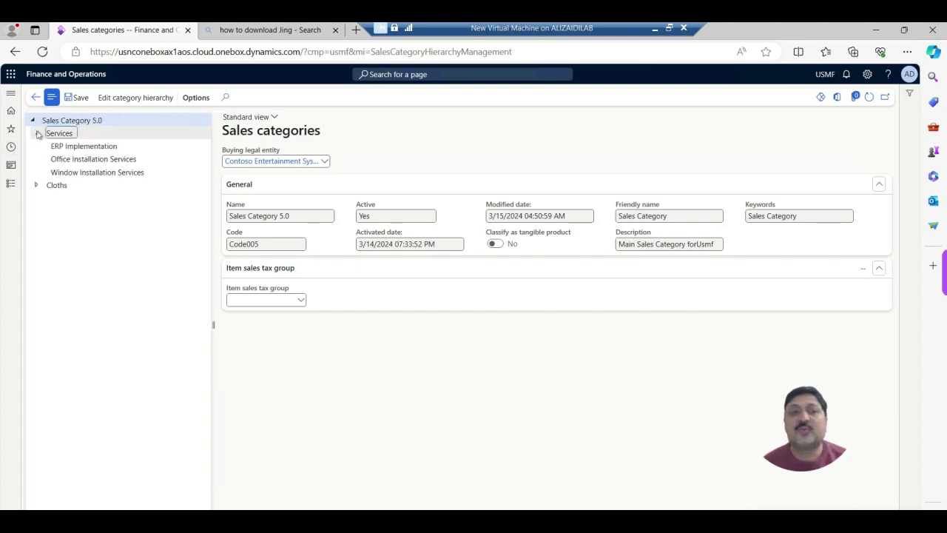
{"action": "left_click", "coordinate": [37, 133]}
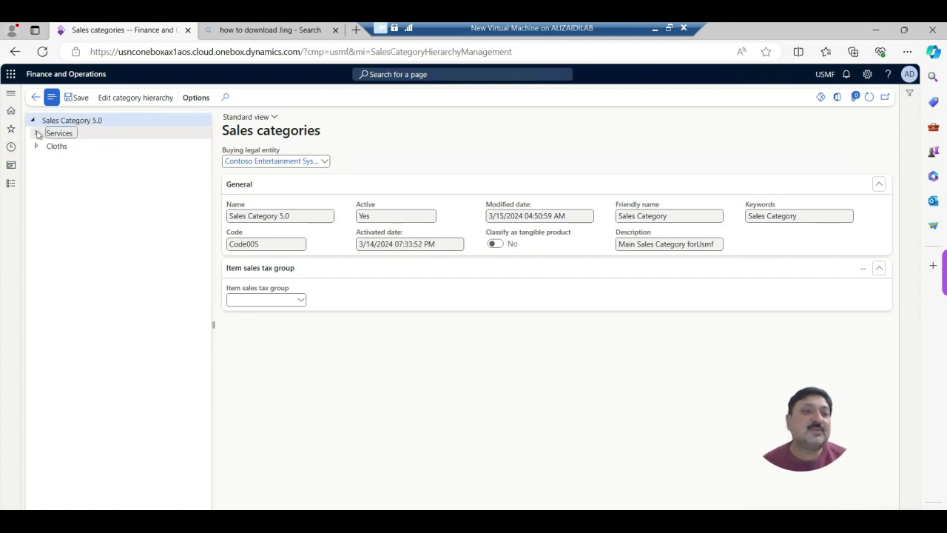
{"action": "left_click", "coordinate": [37, 147]}
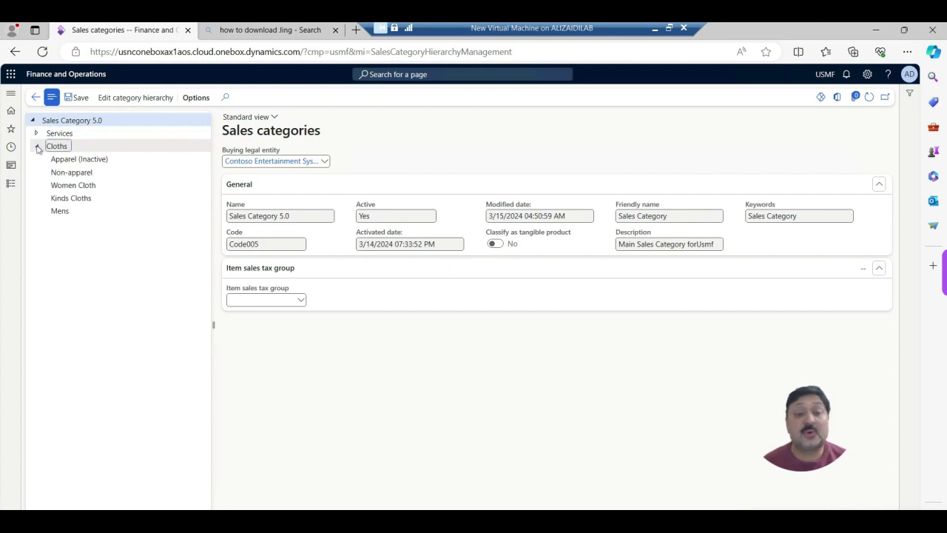
{"action": "left_click", "coordinate": [37, 147]}
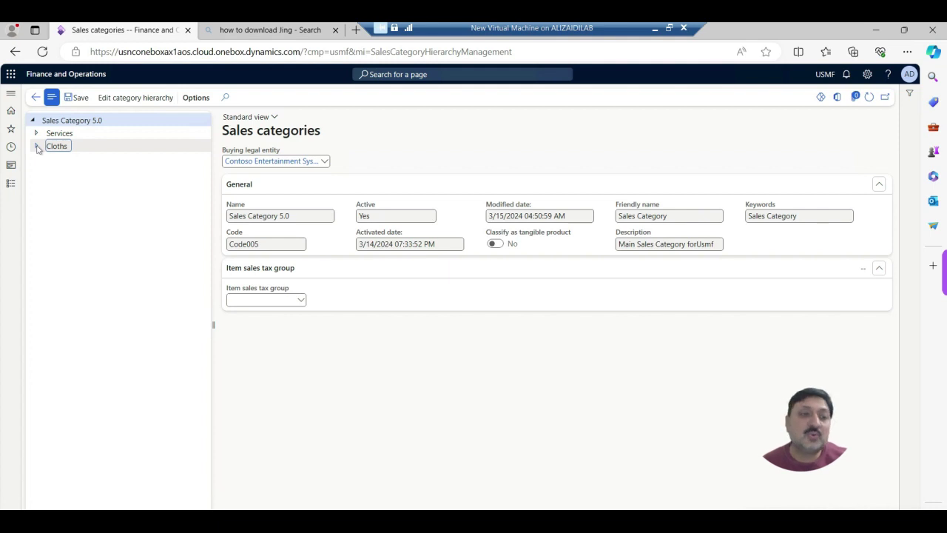
Open the Category hierarchies list from the Product information management setup for categories and attributes.
{"action": "left_click", "coordinate": [10, 184]}
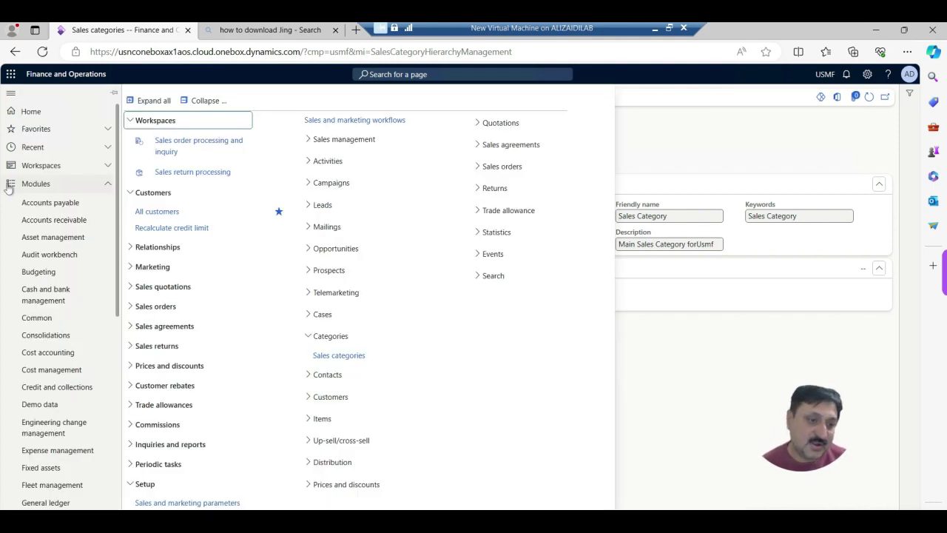
{"action": "left_click_drag", "start_coordinate": [116, 296], "coordinate": [124, 360]}
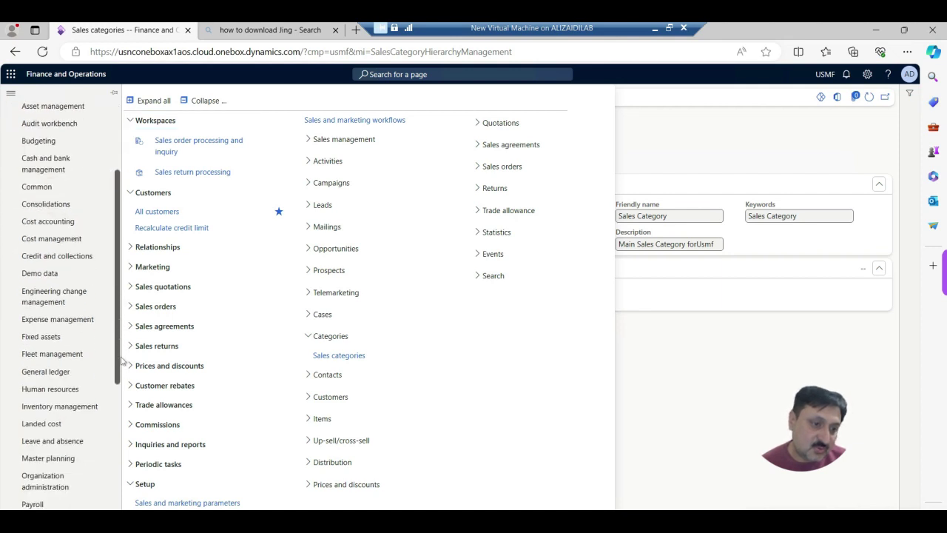
{"action": "scroll", "coordinate": [98, 384], "scroll_direction": "down", "scroll_amount": 2}
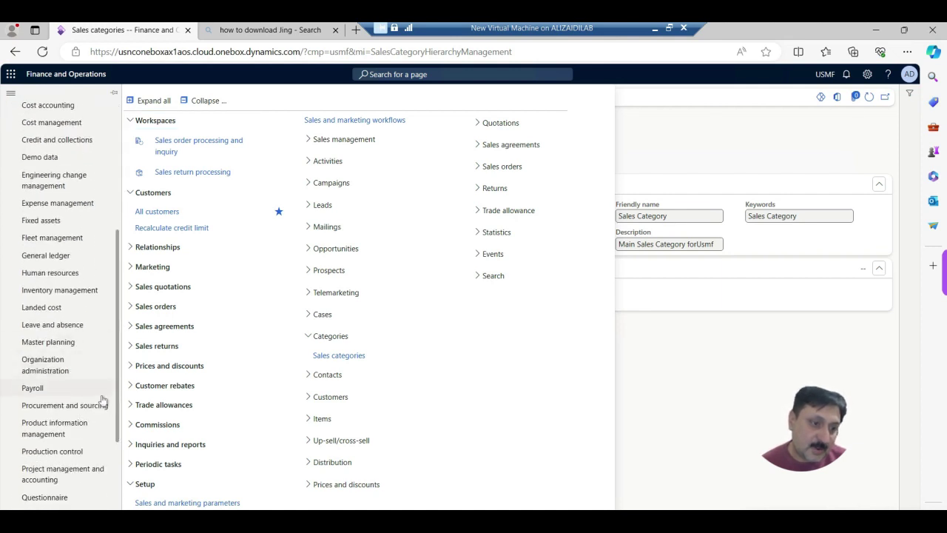
{"action": "left_click_drag", "start_coordinate": [119, 382], "coordinate": [119, 416]}
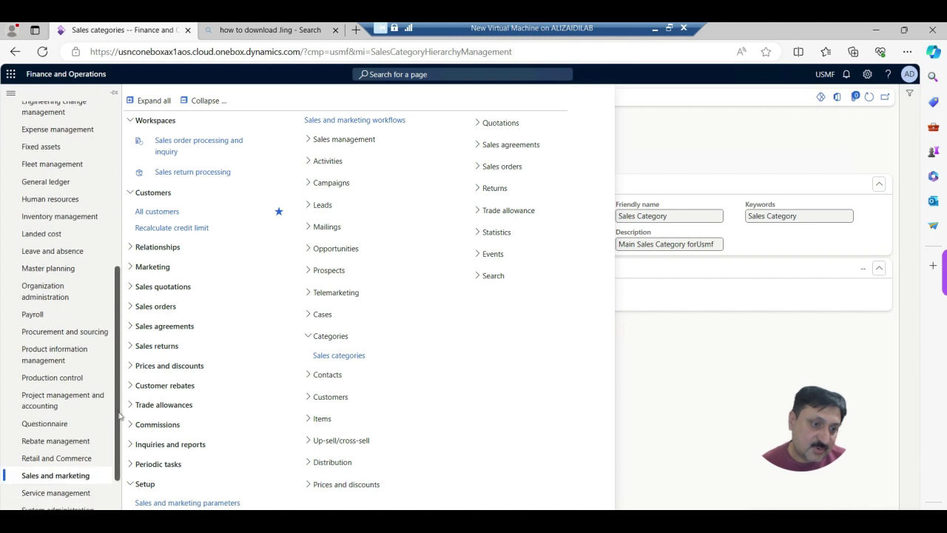
{"action": "left_click", "coordinate": [62, 358]}
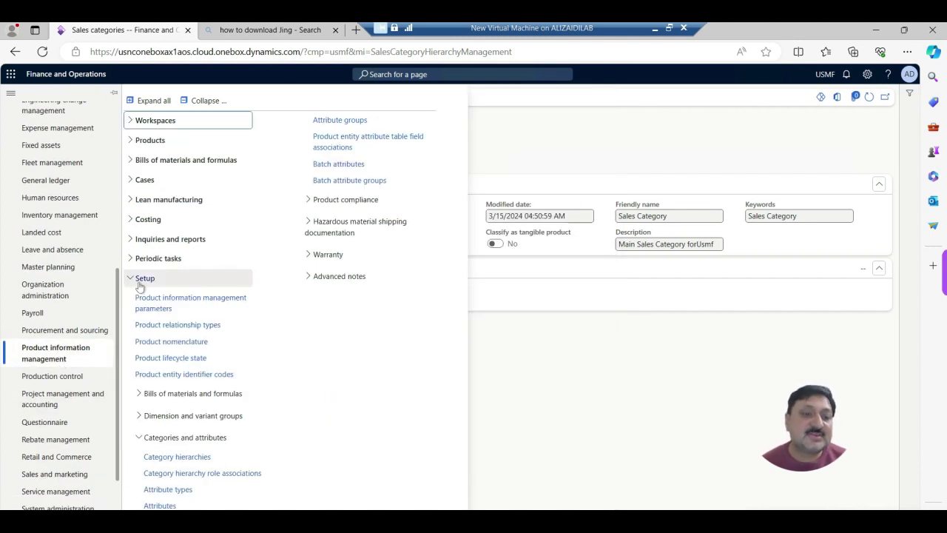
{"action": "left_click", "coordinate": [177, 462]}
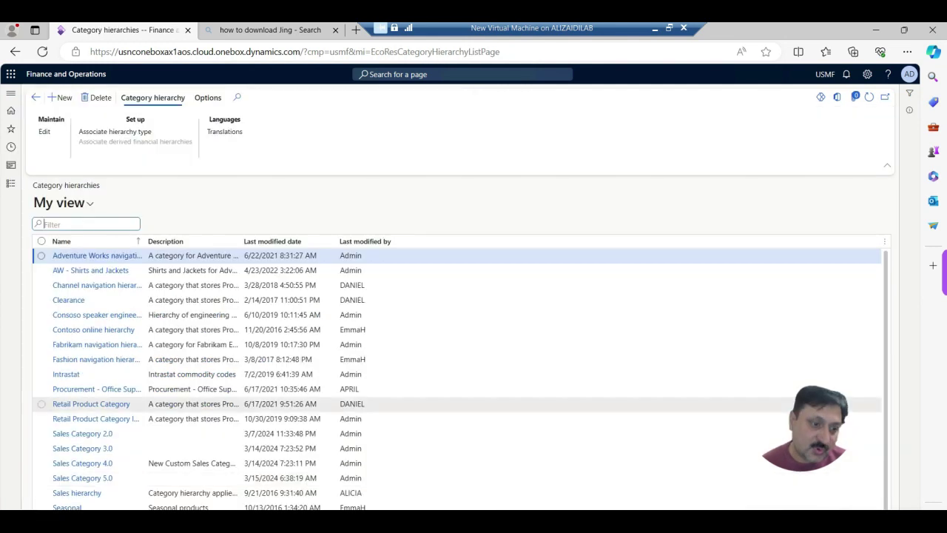
Create a new category hierarchy named "Sales Category Hierarchy 6.0".
{"action": "left_click", "coordinate": [62, 99]}
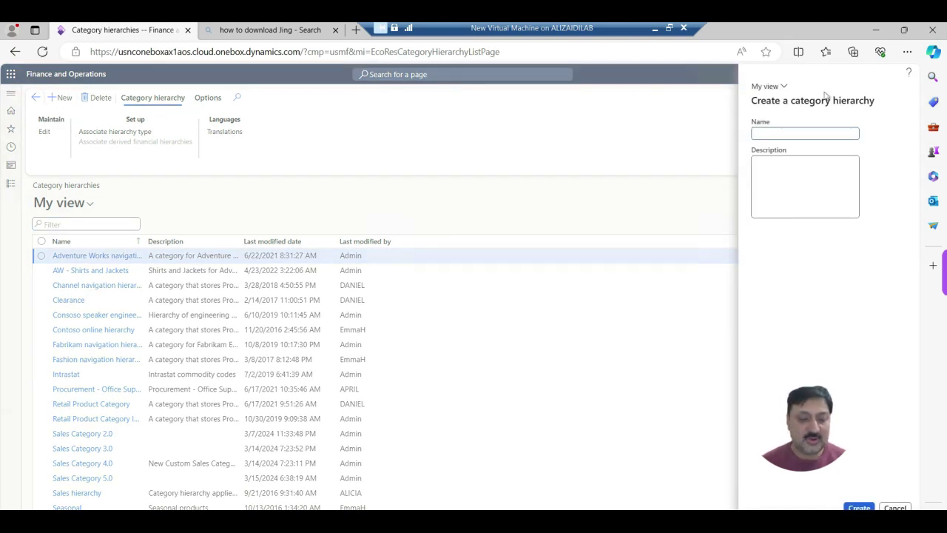
{"action": "type", "text": "Sales"}
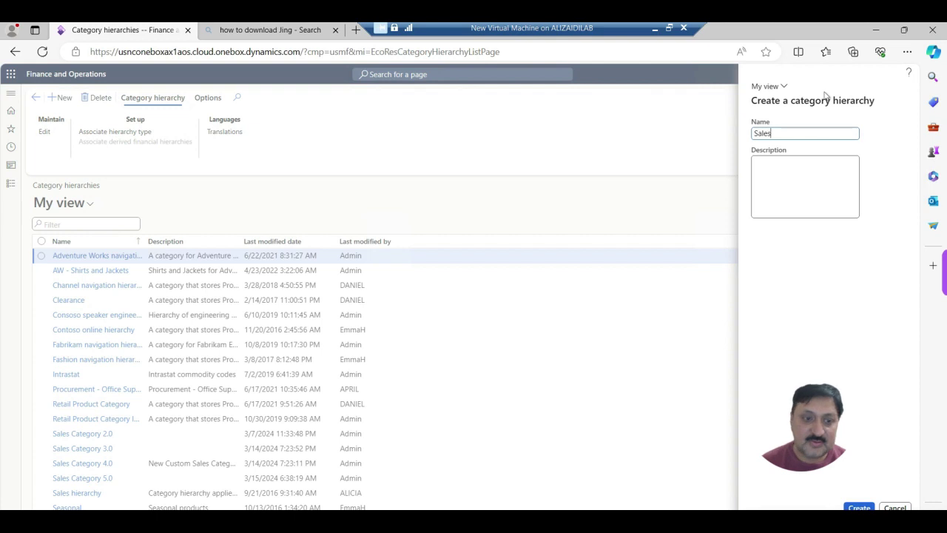
{"action": "type", "text": " hier"}
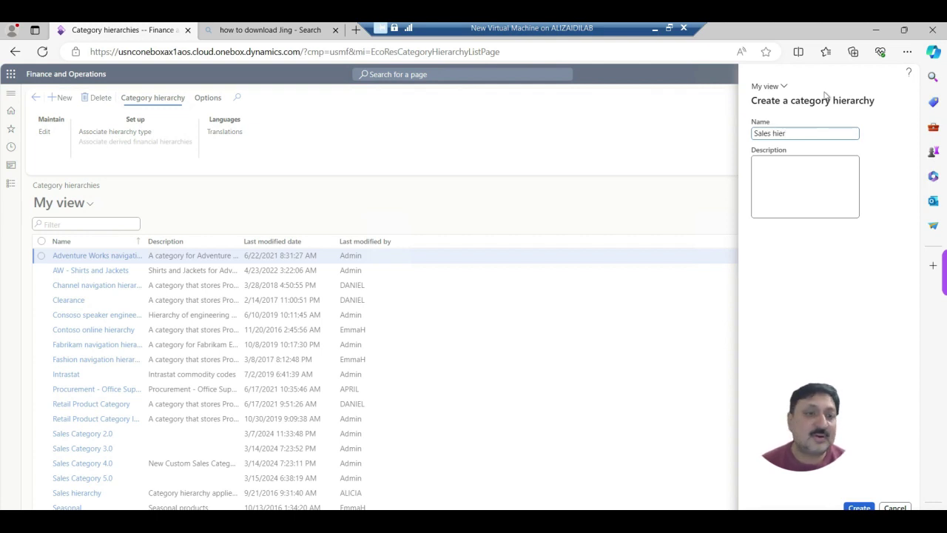
{"action": "key", "text": "BackSpace"}
{"action": "key", "text": "BackSpace"}
{"action": "key", "text": "BackSpace"}
{"action": "key", "text": "BackSpace"}
{"action": "type", "text": "Category Hierarchy 6.0"}
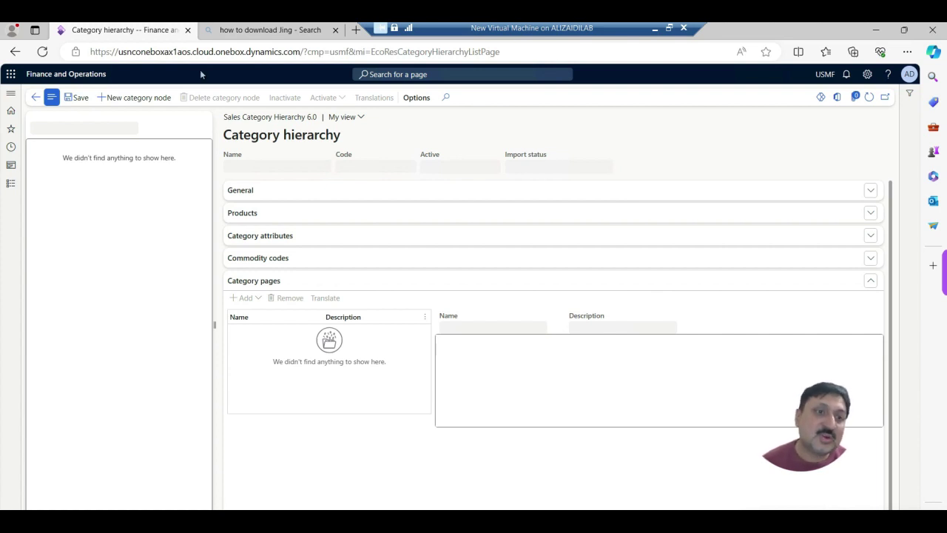
Add a root category node to the hierarchy, named "Sales Category" with the code "Sales".
{"action": "left_click", "coordinate": [150, 98]}
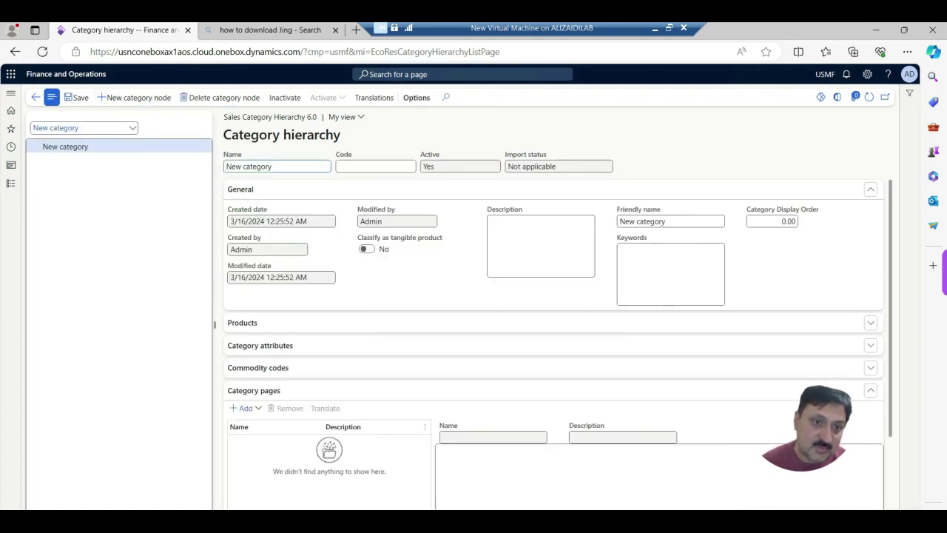
{"action": "type", "text": "S"}
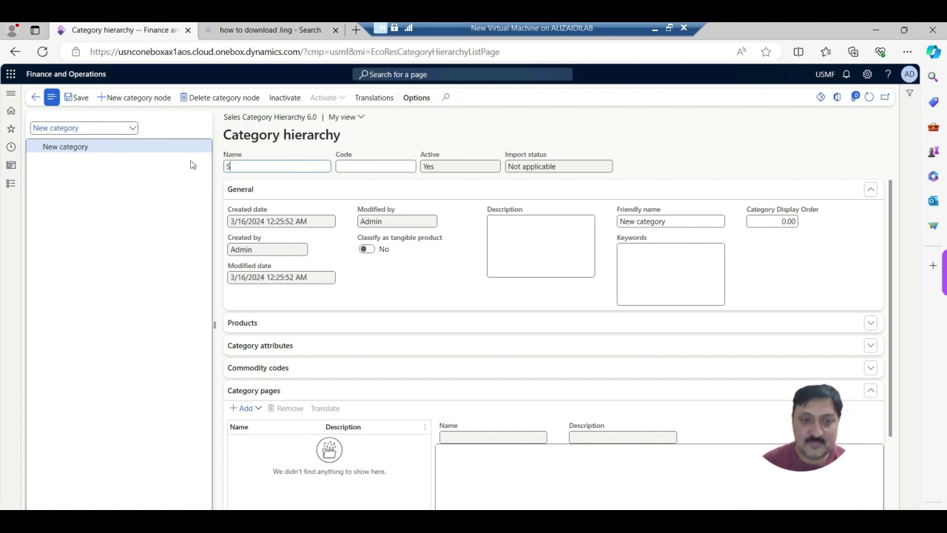
{"action": "type", "text": "ales Categor"}
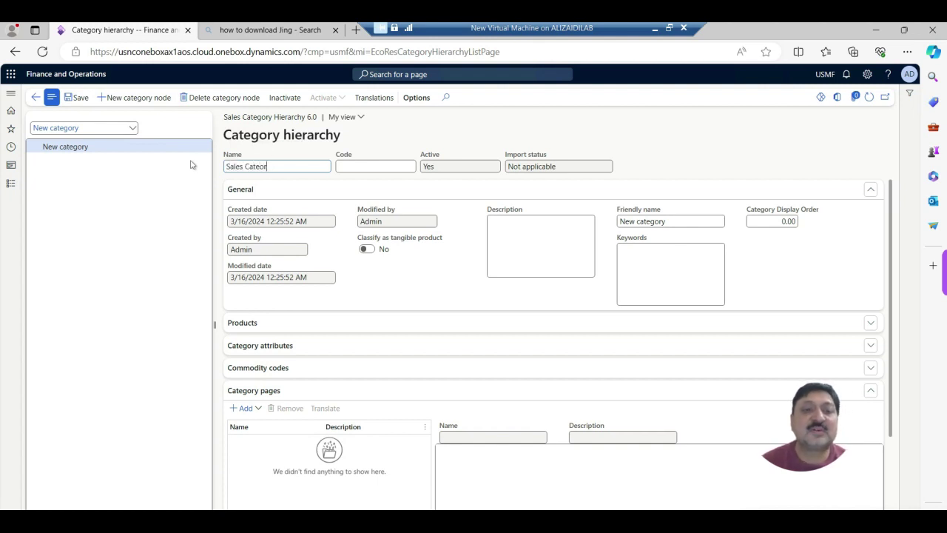
{"action": "key", "text": "BackSpace"}
{"action": "type", "text": "gory"}
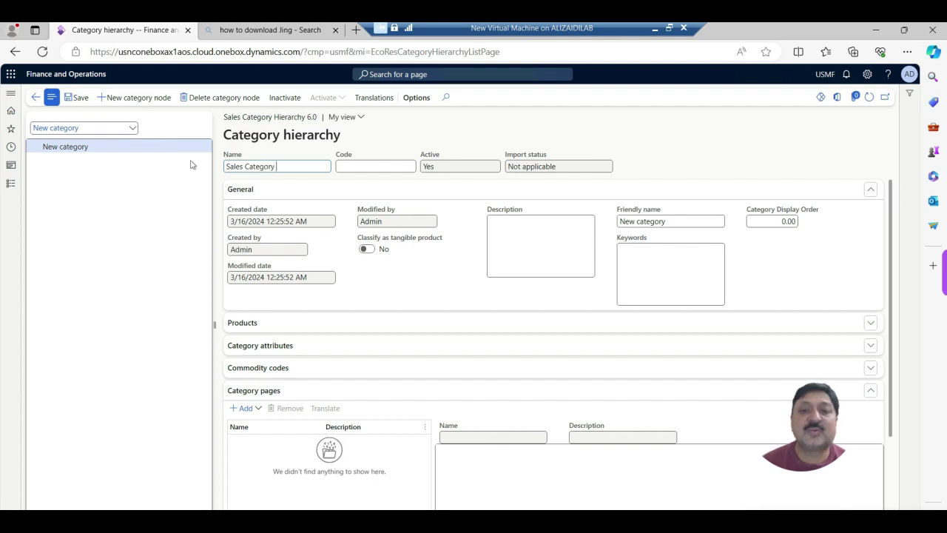
{"action": "key", "text": "Tab"}
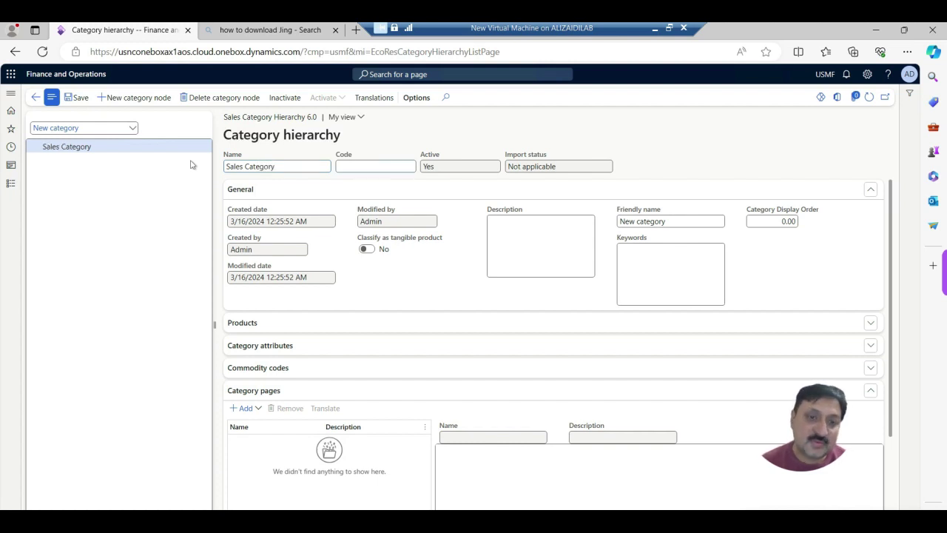
{"action": "type", "text": "Sales"}
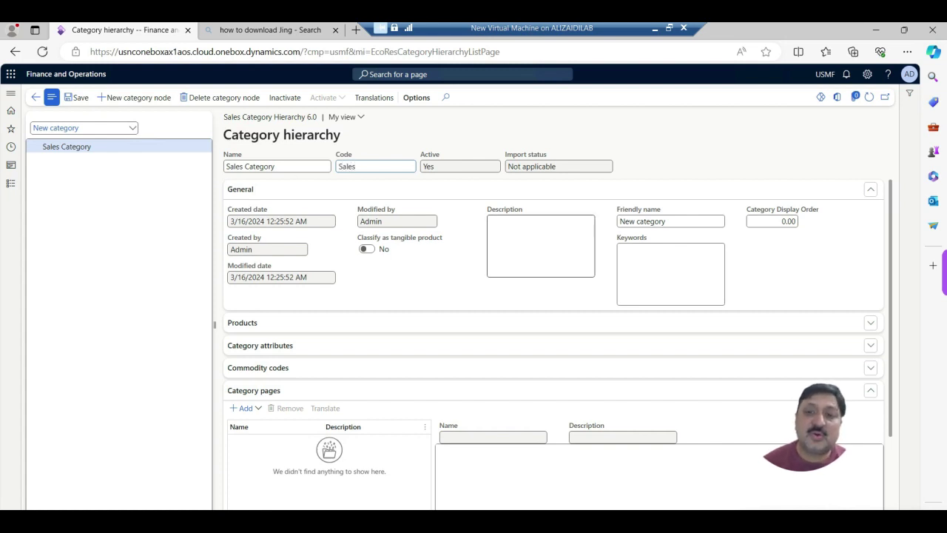
Replace the Sales Category node's friendly name with "Main Category".
{"action": "left_click", "coordinate": [686, 222]}
{"action": "double_click", "coordinate": [653, 221]}
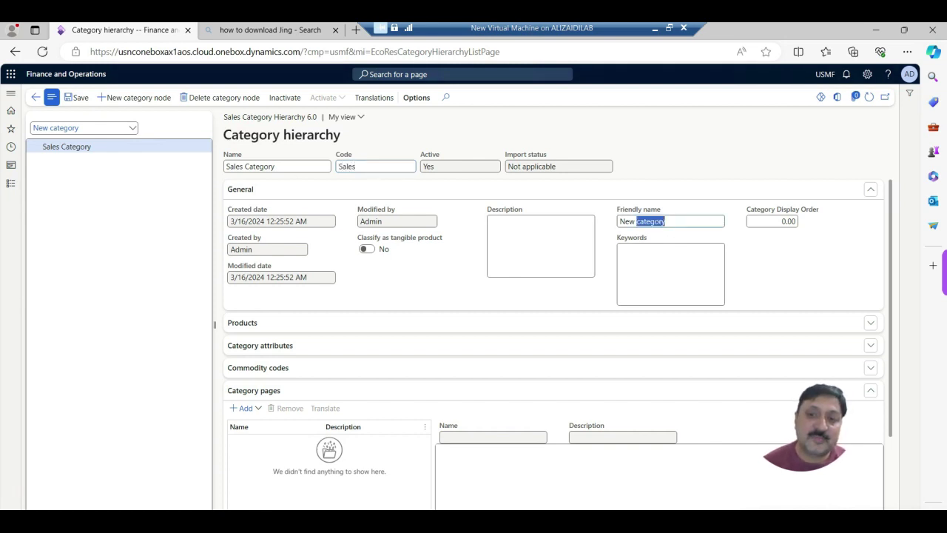
{"action": "key", "text": "BackSpace"}
{"action": "key", "text": "BackSpace"}
{"action": "key", "text": "BackSpace"}
{"action": "key", "text": "BackSpace"}
{"action": "key", "text": "BackSpace"}
{"action": "key", "text": "BackSpace"}
{"action": "key", "text": "BackSpace"}
{"action": "key", "text": "BackSpace"}
{"action": "key", "text": "BackSpace"}
{"action": "key", "text": "BackSpace"}
{"action": "key", "text": "BackSpace"}
{"action": "key", "text": "BackSpace"}
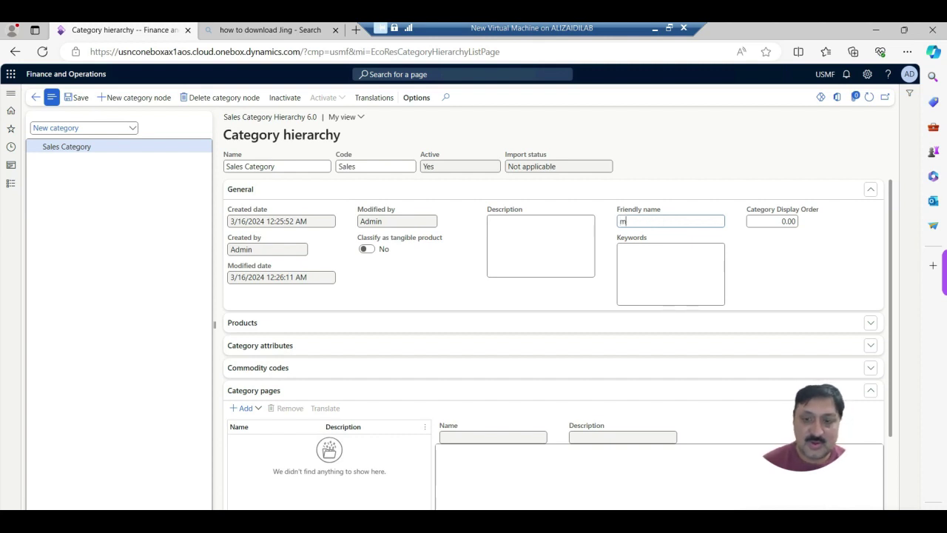
{"action": "type", "text": "Main"}
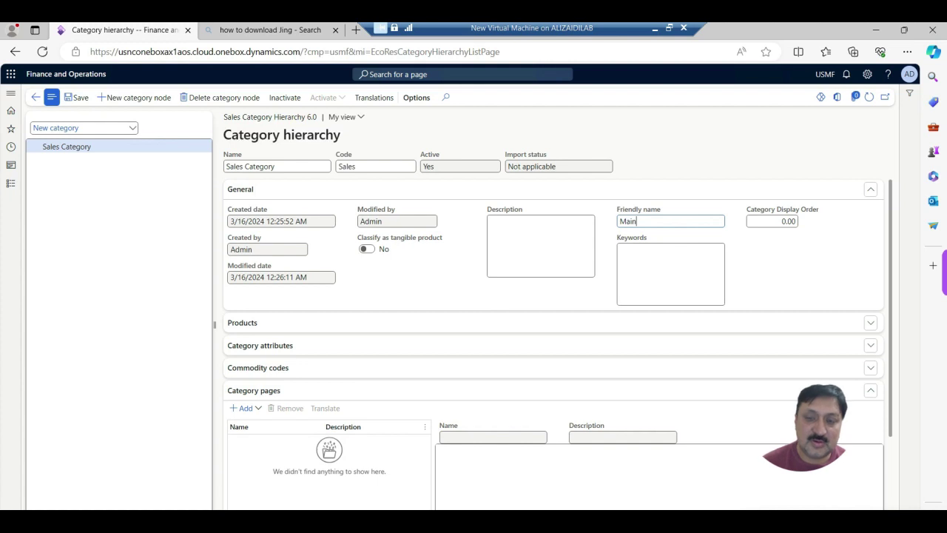
{"action": "type", "text": " Category"}
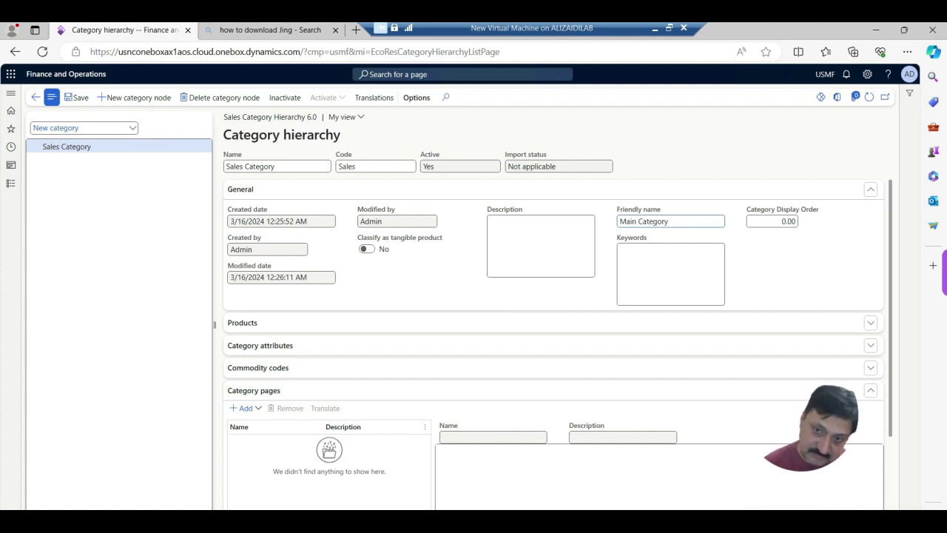
Enter "main, first one, bases" as the keywords of the Sales Category node.
{"action": "left_click", "coordinate": [666, 270]}
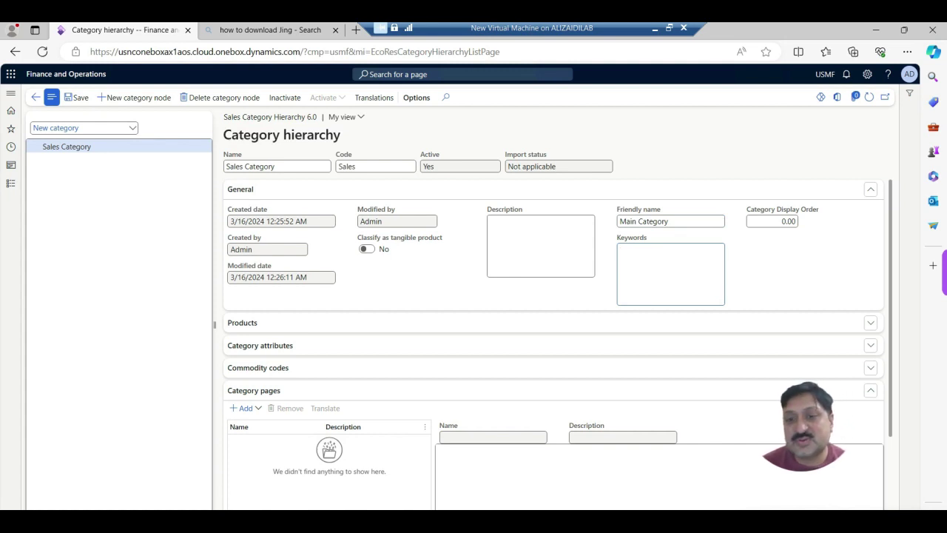
{"action": "type", "text": "main, b"}
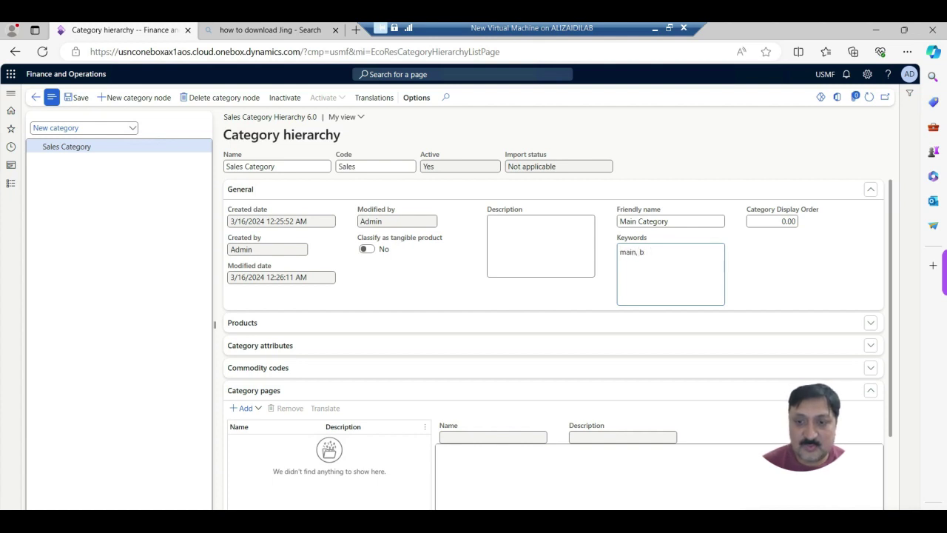
{"action": "key", "text": "BackSpace"}
{"action": "type", "text": "t"}
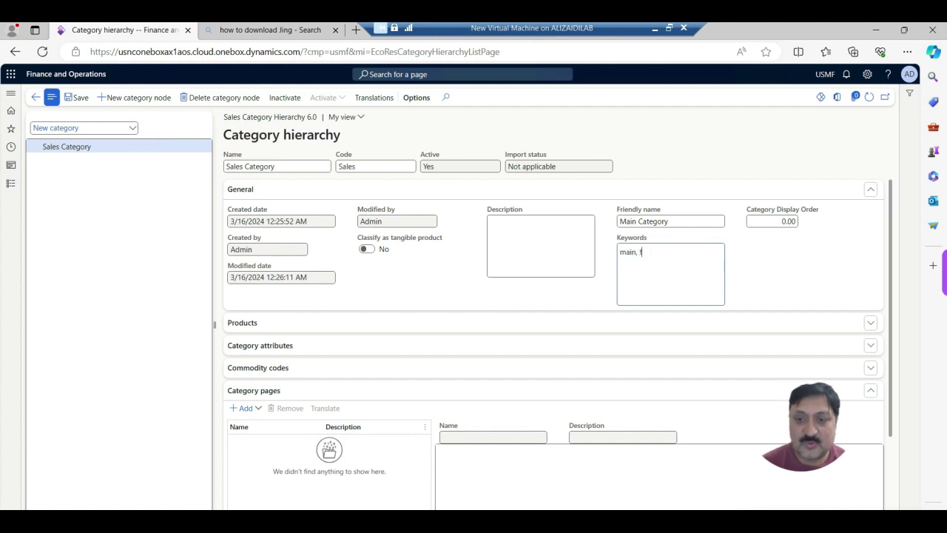
{"action": "type", "text": "irst one, bases"}
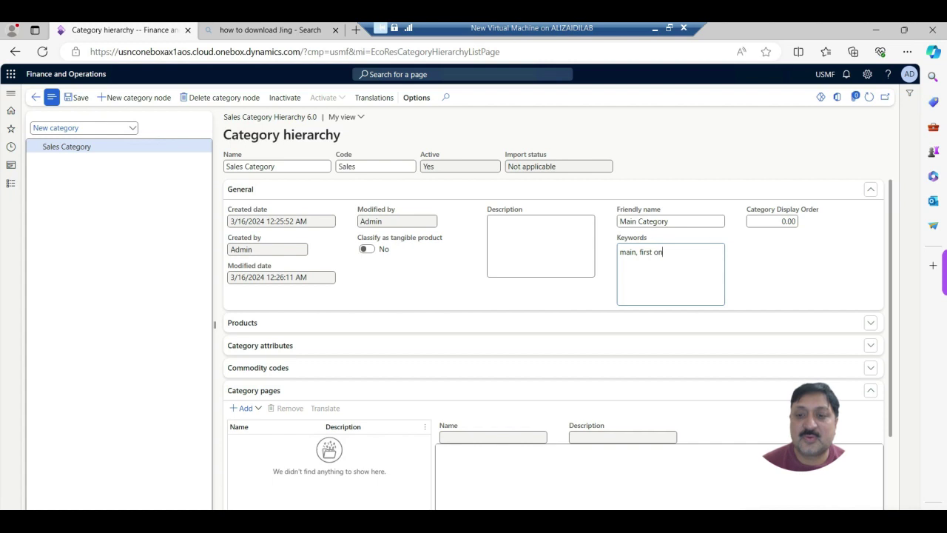
Add a child category node named "Services" under the Sales Category node.
{"action": "left_click", "coordinate": [771, 221]}
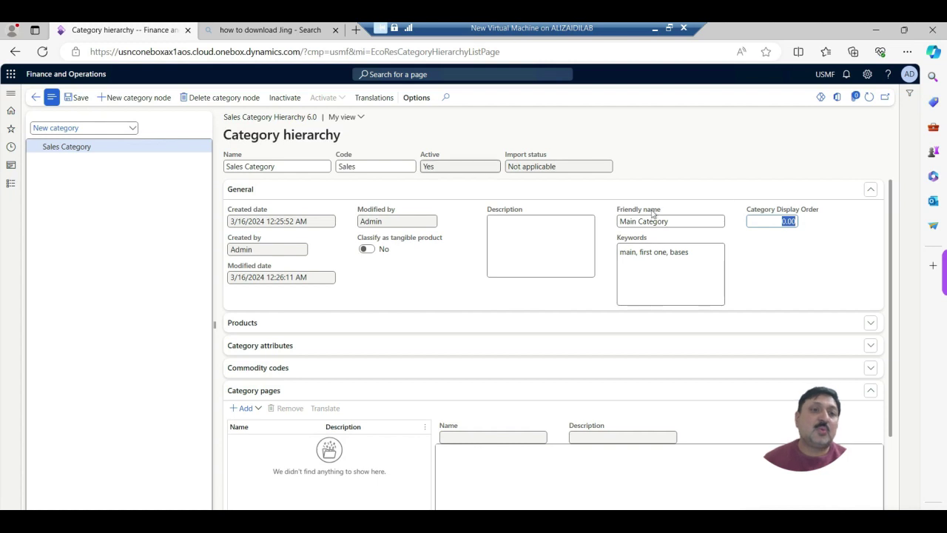
{"action": "left_click", "coordinate": [137, 97]}
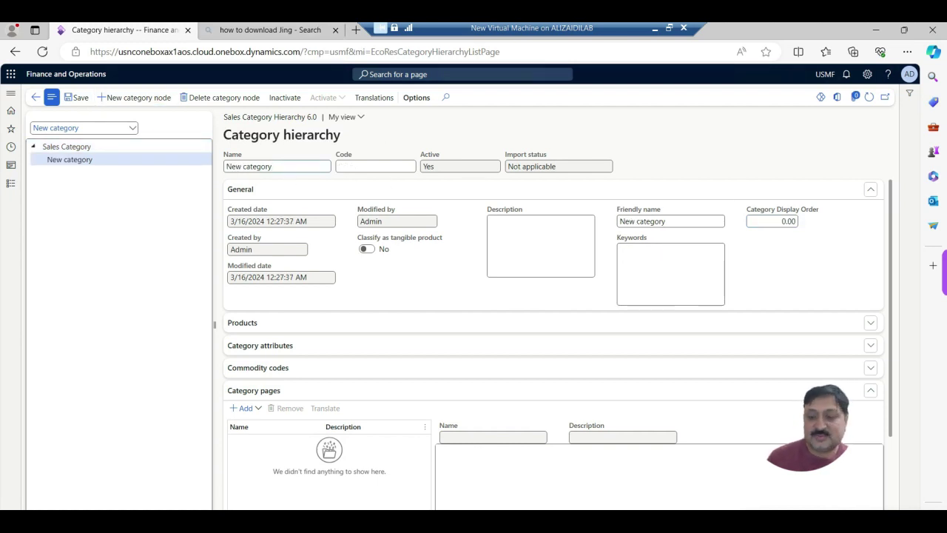
{"action": "key", "text": "BackSpace"}
{"action": "key", "text": "BackSpace"}
{"action": "key", "text": "BackSpace"}
{"action": "key", "text": "BackSpace"}
{"action": "key", "text": "BackSpace"}
{"action": "key", "text": "BackSpace"}
{"action": "type", "text": "Services"}
{"action": "left_click", "coordinate": [375, 166]}
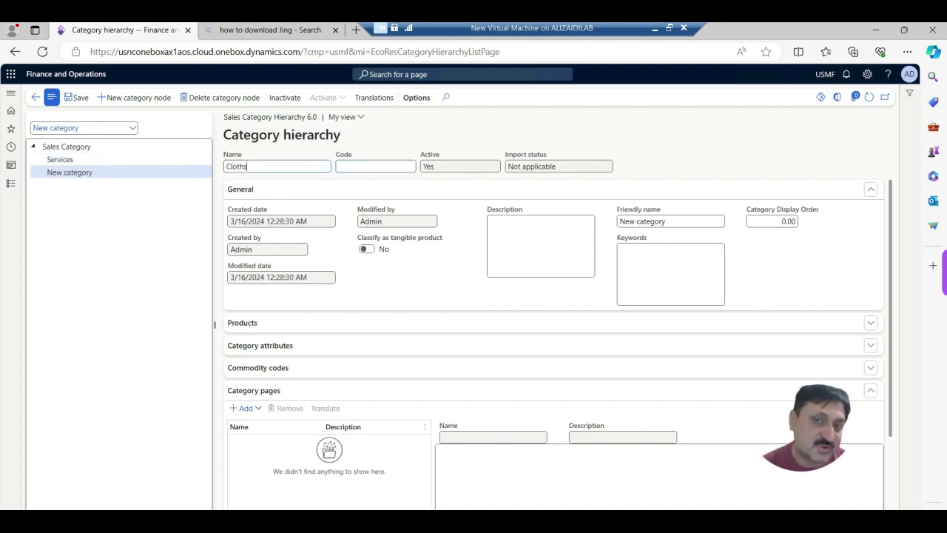
Set the Cloths node's code to "Clothes", classify it as a tangible product and save it.
{"action": "left_click", "coordinate": [375, 166]}
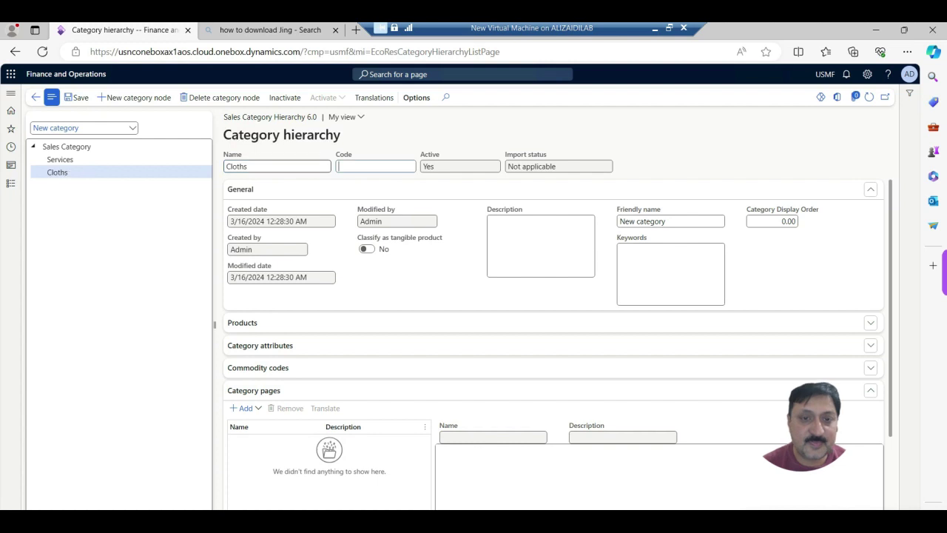
{"action": "type", "text": "Clot"}
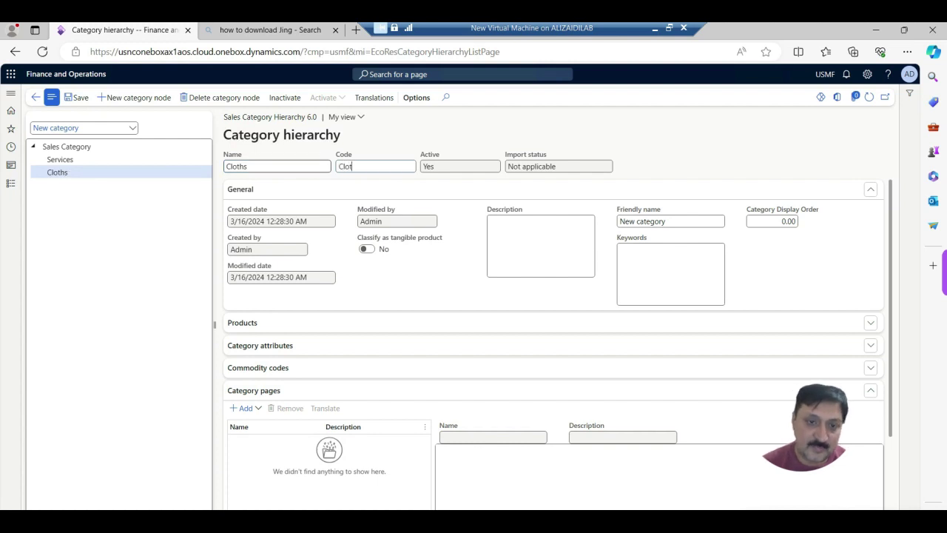
{"action": "type", "text": "hes"}
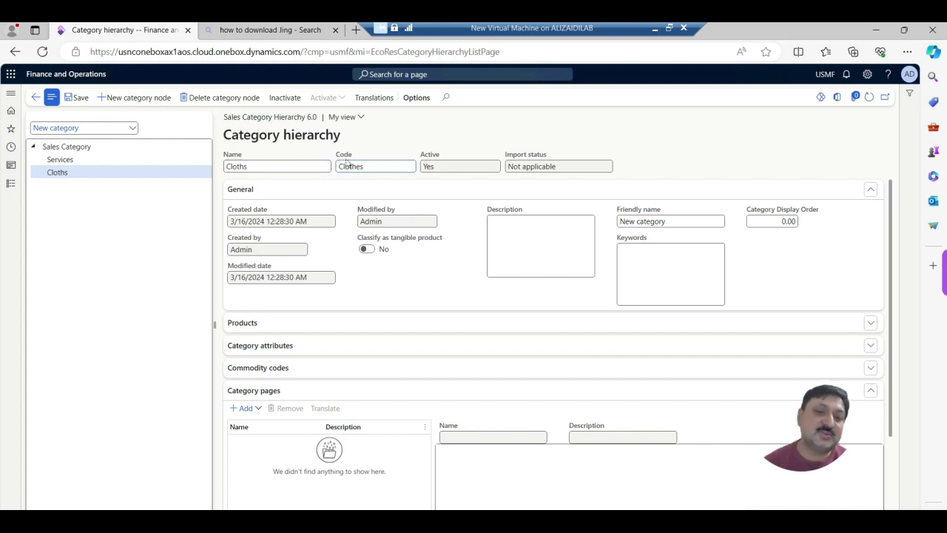
{"action": "left_click", "coordinate": [366, 249]}
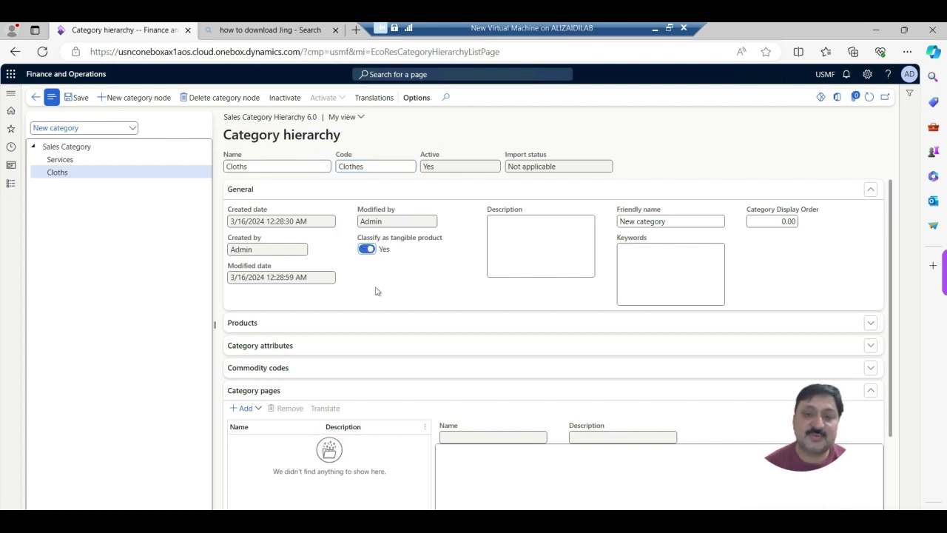
{"action": "left_click", "coordinate": [78, 98]}
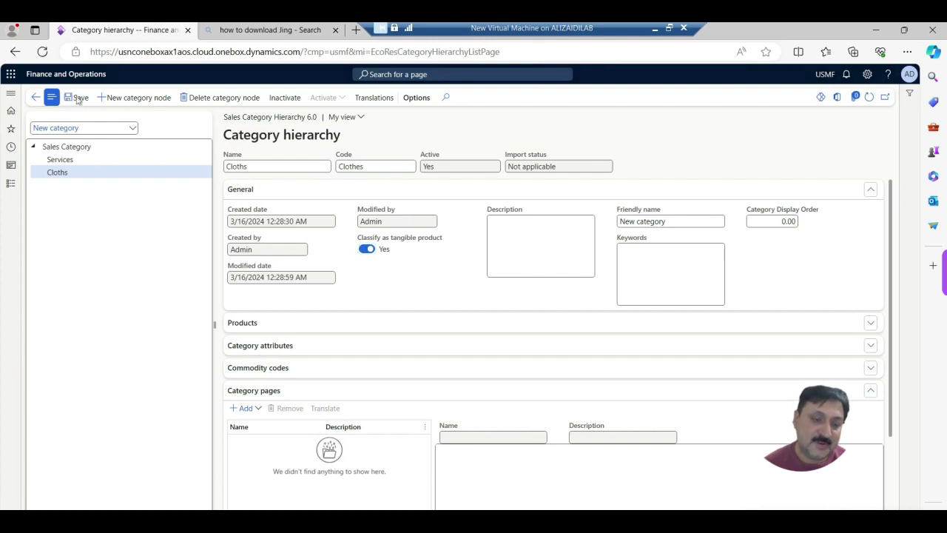
Add a child category node under Services, named "Window Installation Services" with the code "Ser001".
{"action": "left_click", "coordinate": [93, 161]}
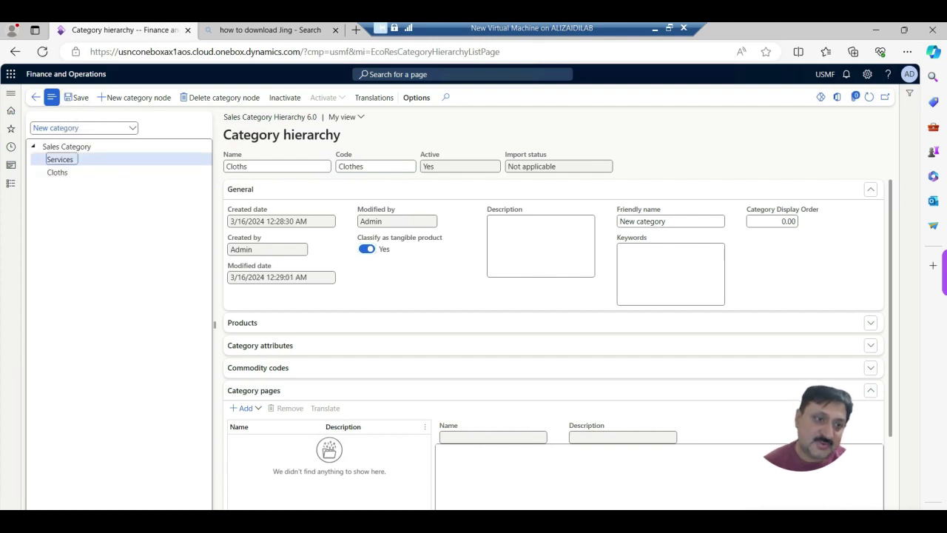
{"action": "left_click", "coordinate": [130, 103]}
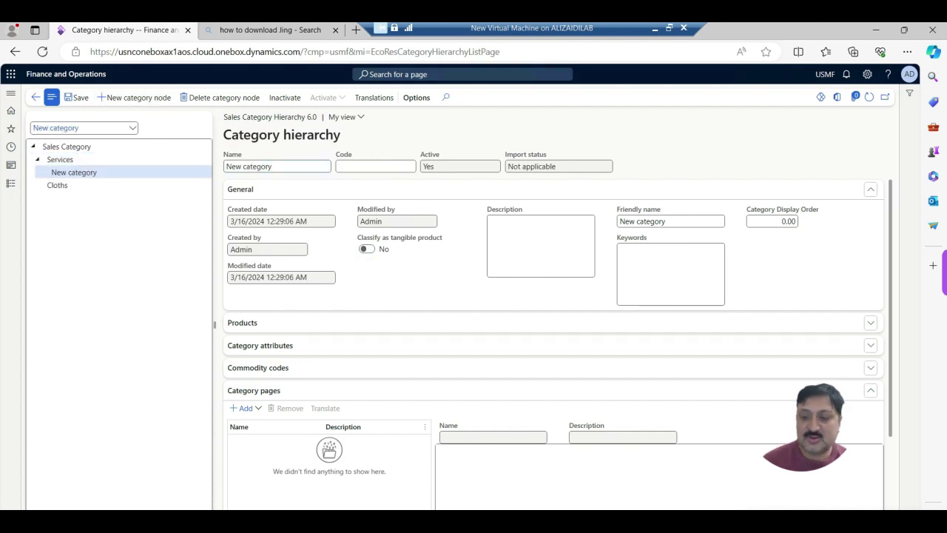
{"action": "key", "text": "BackSpace"}
{"action": "key", "text": "BackSpace"}
{"action": "key", "text": "BackSpace"}
{"action": "key", "text": "BackSpace"}
{"action": "key", "text": "BackSpace"}
{"action": "key", "text": "BackSpace"}
{"action": "key", "text": "BackSpace"}
{"action": "key", "text": "BackSpace"}
{"action": "key", "text": "BackSpace"}
{"action": "key", "text": "BackSpace"}
{"action": "key", "text": "BackSpace"}
{"action": "type", "text": "Win"}
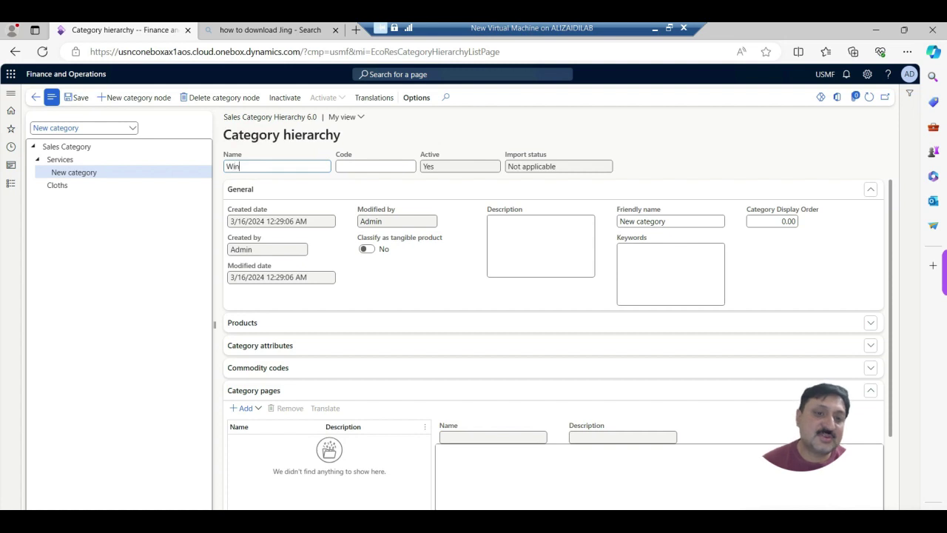
{"action": "type", "text": "dow I"}
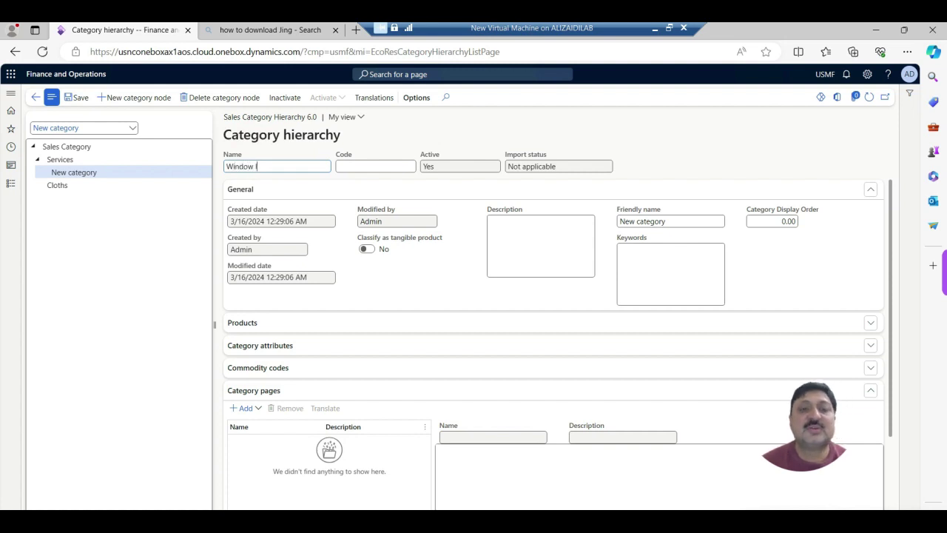
{"action": "type", "text": "nstallation "}
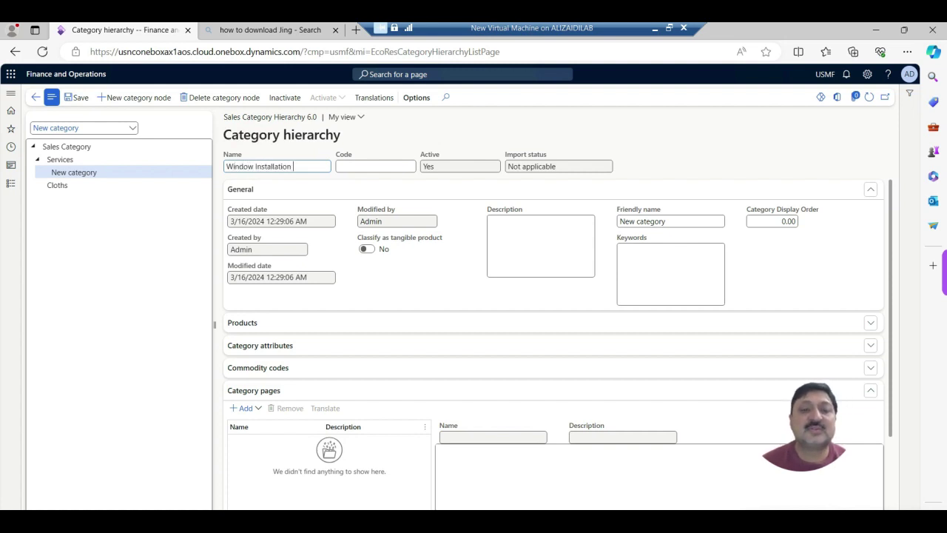
{"action": "type", "text": "Services"}
{"action": "key", "text": "Tab"}
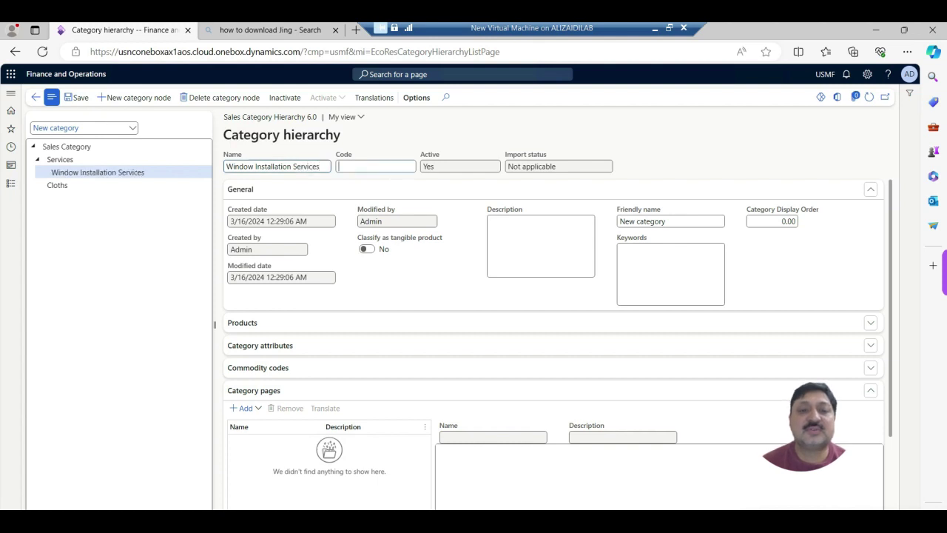
{"action": "type", "text": "Ser"}
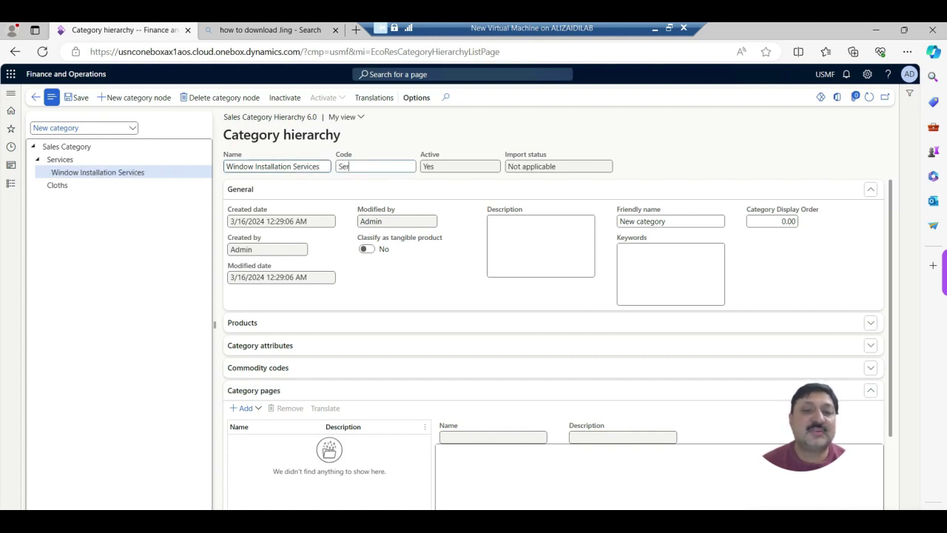
{"action": "type", "text": "001"}
{"action": "key", "text": "Tab"}
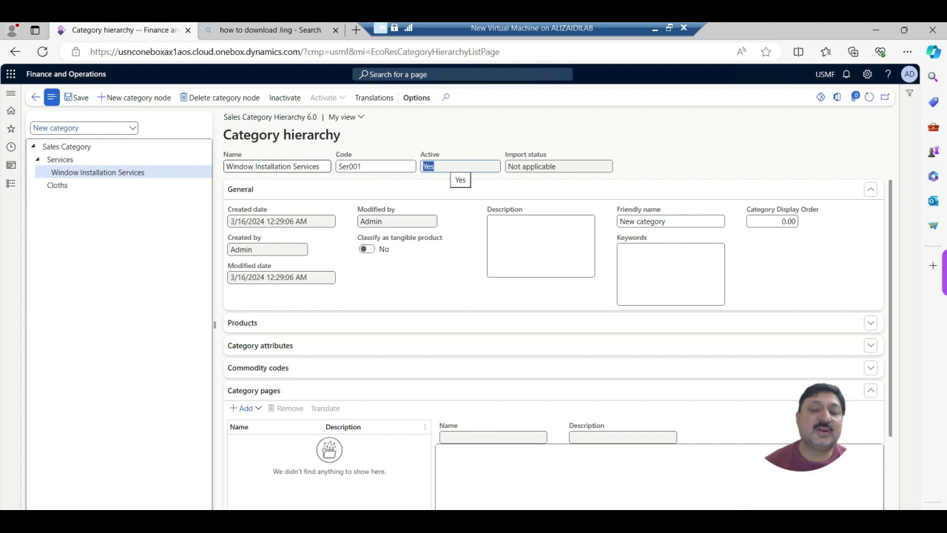
Give the Window Installation Services node the description "Windows Installation" and the friendly name "Window installation".
{"action": "left_click", "coordinate": [541, 244]}
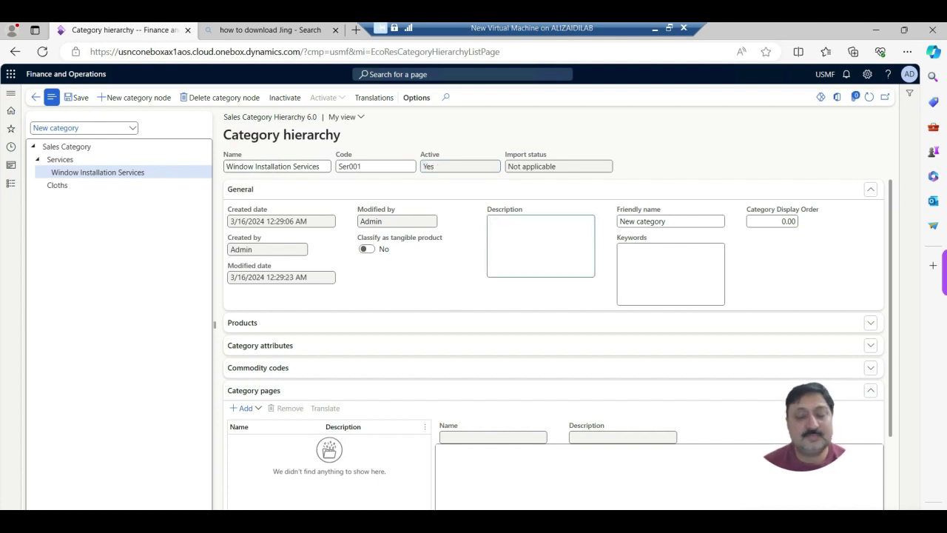
{"action": "type", "text": "Windows"}
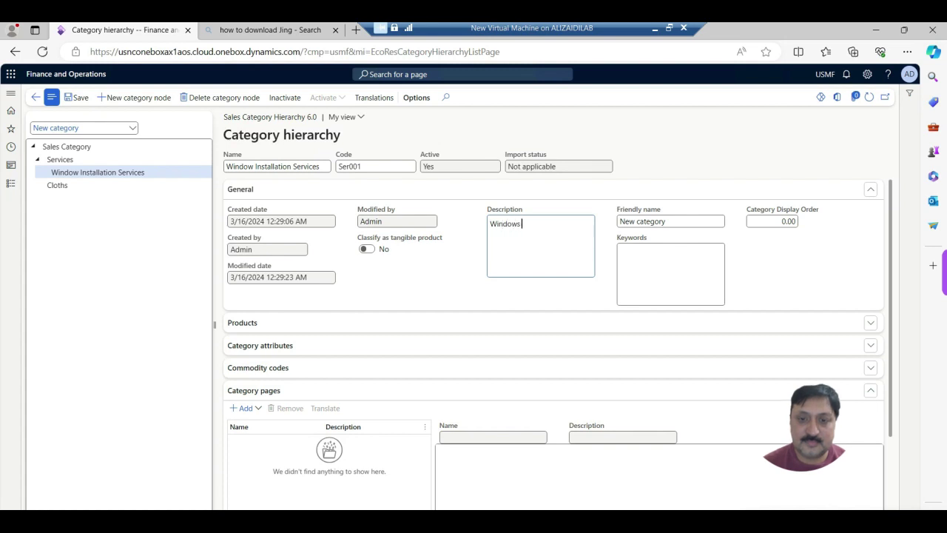
{"action": "type", "text": " Installation"}
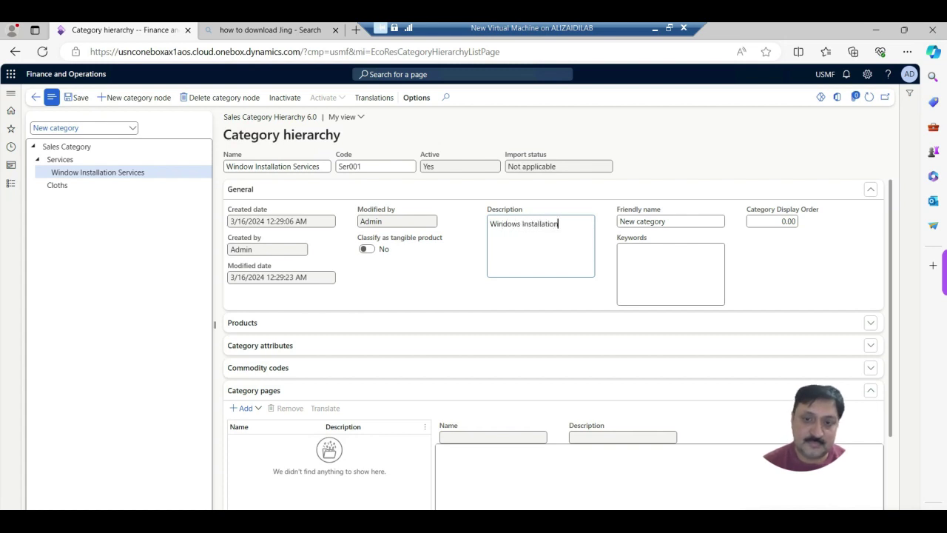
{"action": "key", "text": "Tab"}
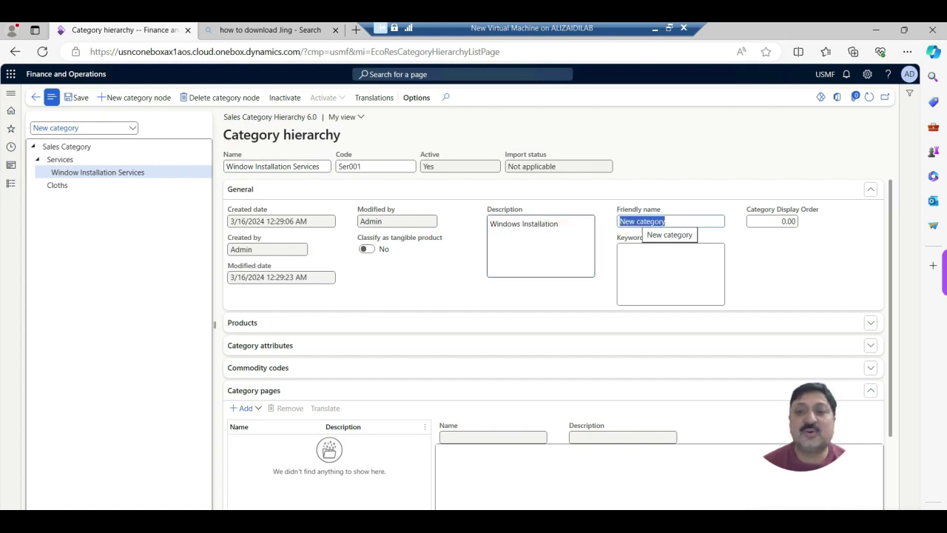
{"action": "key", "text": "BackSpace"}
{"action": "type", "text": "W"}
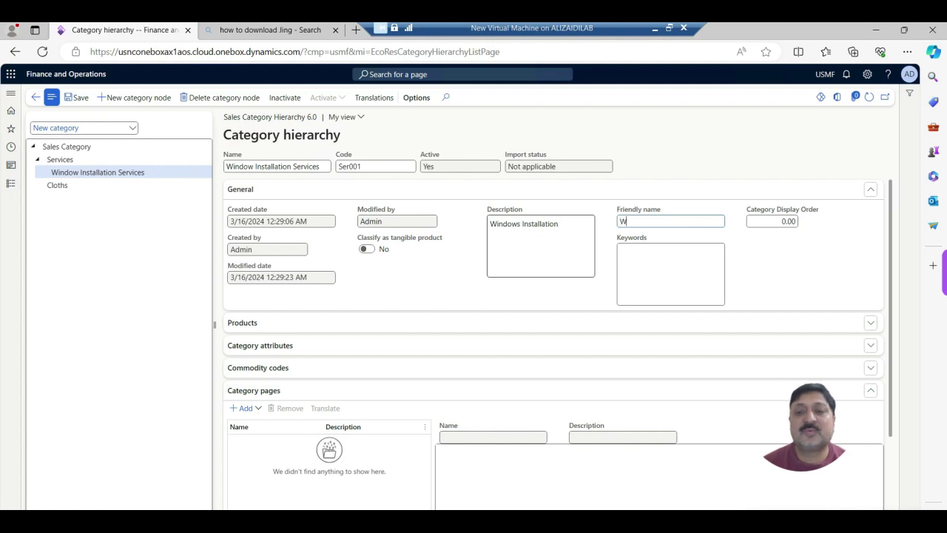
{"action": "type", "text": "indow installation"}
{"action": "key", "text": "Tab"}
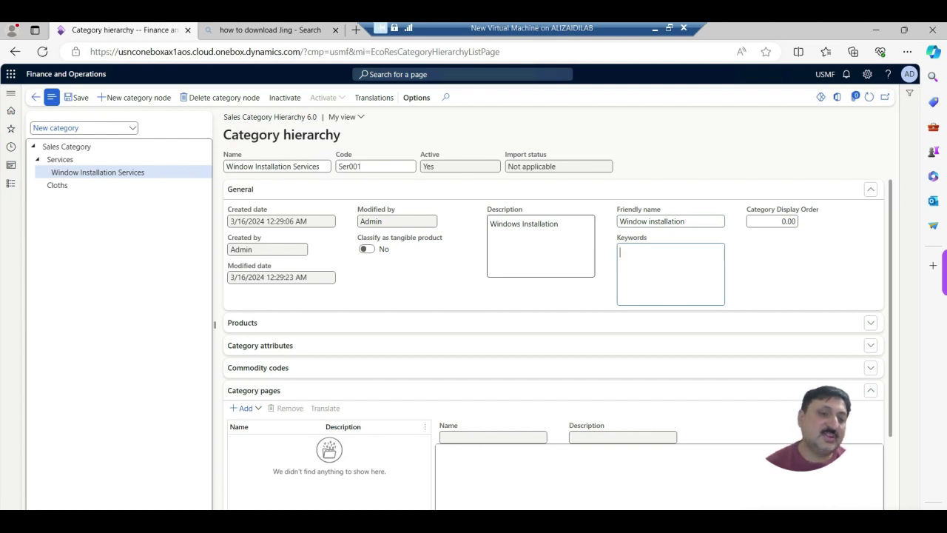
Set the category display order of the Window Installation Services node to 2.
{"action": "left_click", "coordinate": [784, 221]}
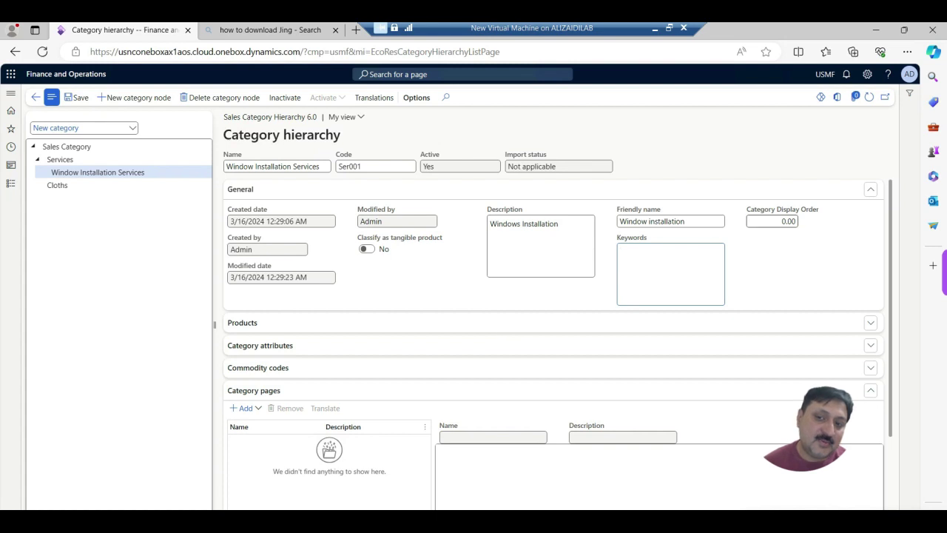
{"action": "left_click_drag", "start_coordinate": [784, 221], "coordinate": [807, 227]}
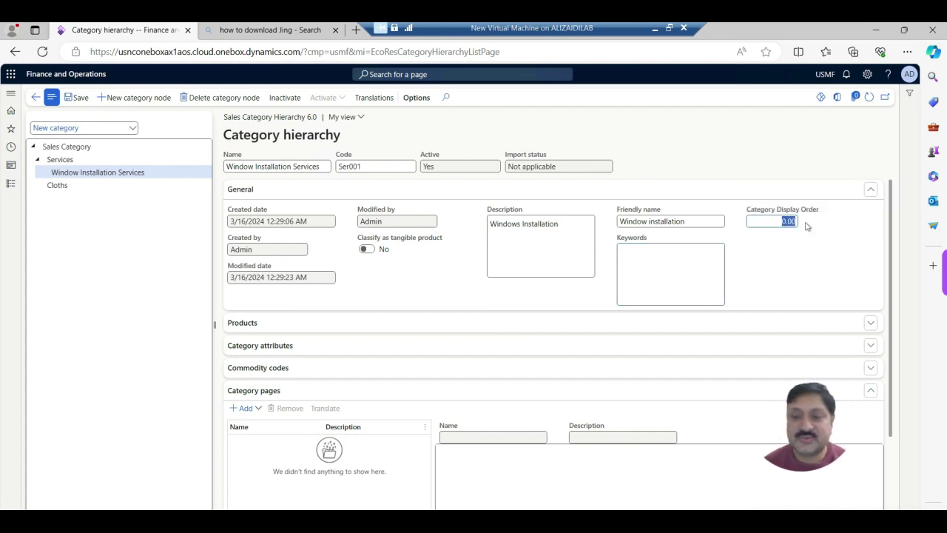
{"action": "type", "text": "2"}
{"action": "key", "text": "Tab"}
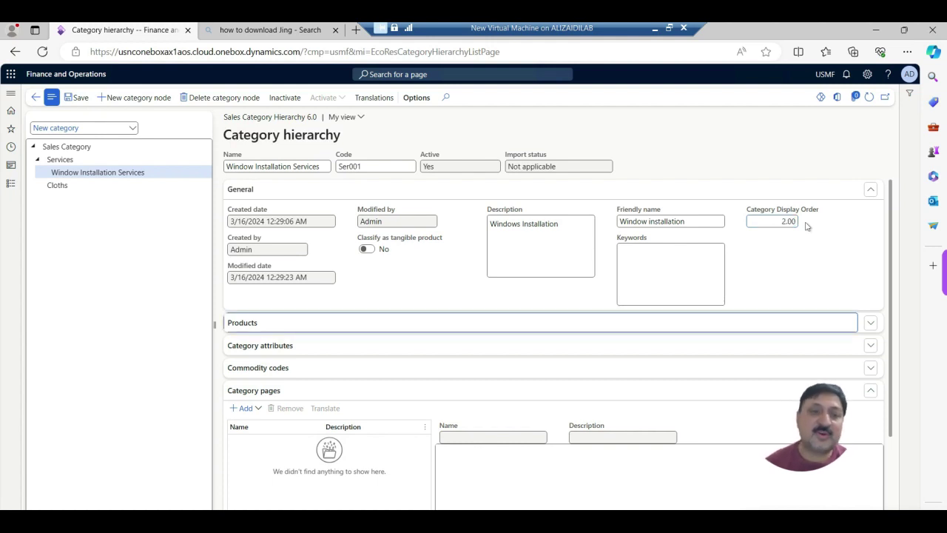
Add another child category node under Services, named "CRM Implementation" with the code "Ser002".
{"action": "left_click", "coordinate": [70, 161]}
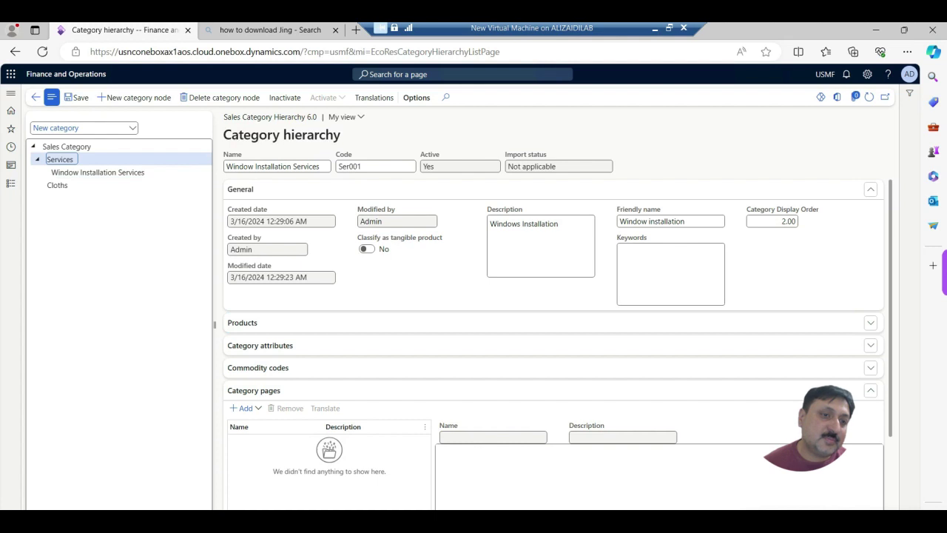
{"action": "left_click", "coordinate": [140, 98]}
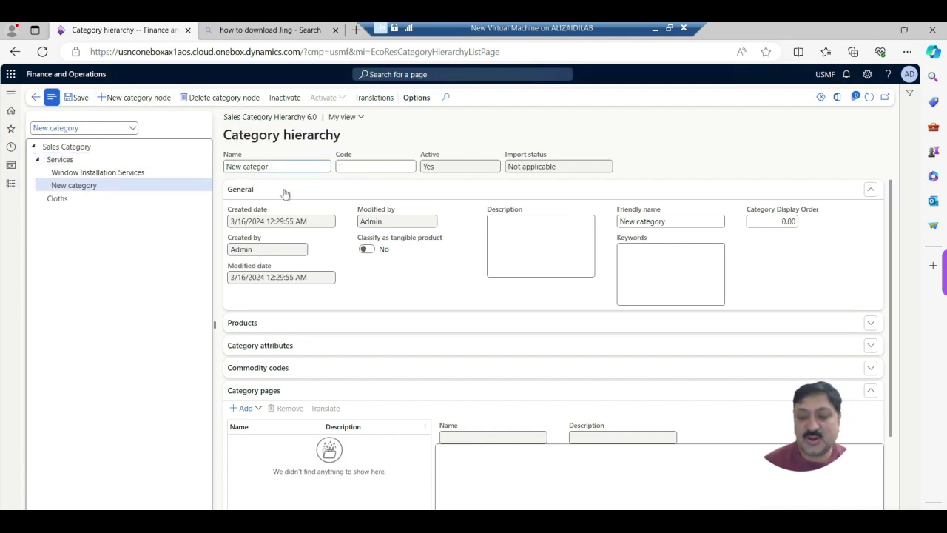
{"action": "key", "text": "BackSpace"}
{"action": "key", "text": "BackSpace"}
{"action": "key", "text": "BackSpace"}
{"action": "key", "text": "BackSpace"}
{"action": "key", "text": "BackSpace"}
{"action": "key", "text": "BackSpace"}
{"action": "key", "text": "BackSpace"}
{"action": "key", "text": "BackSpace"}
{"action": "key", "text": "BackSpace"}
{"action": "key", "text": "BackSpace"}
{"action": "key", "text": "BackSpace"}
{"action": "type", "text": "CR"}
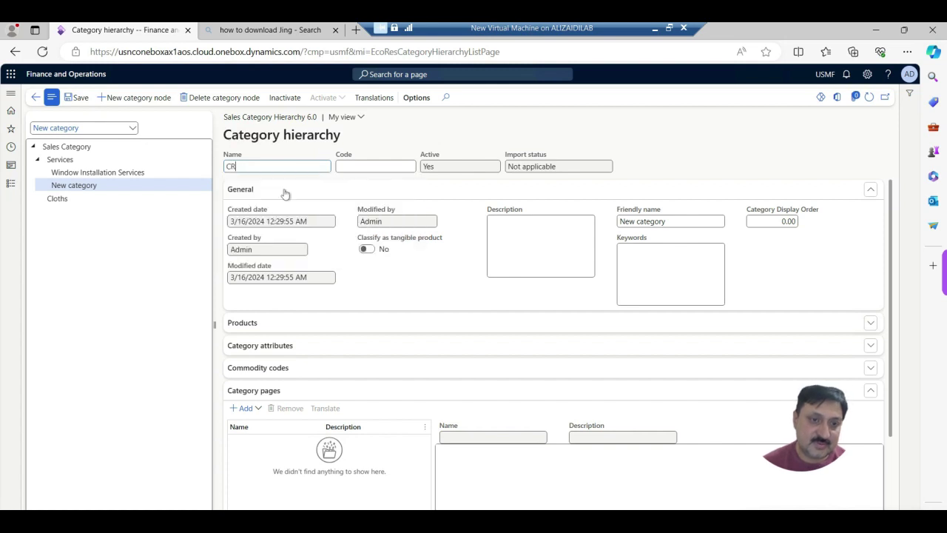
{"action": "type", "text": "M Implementa"}
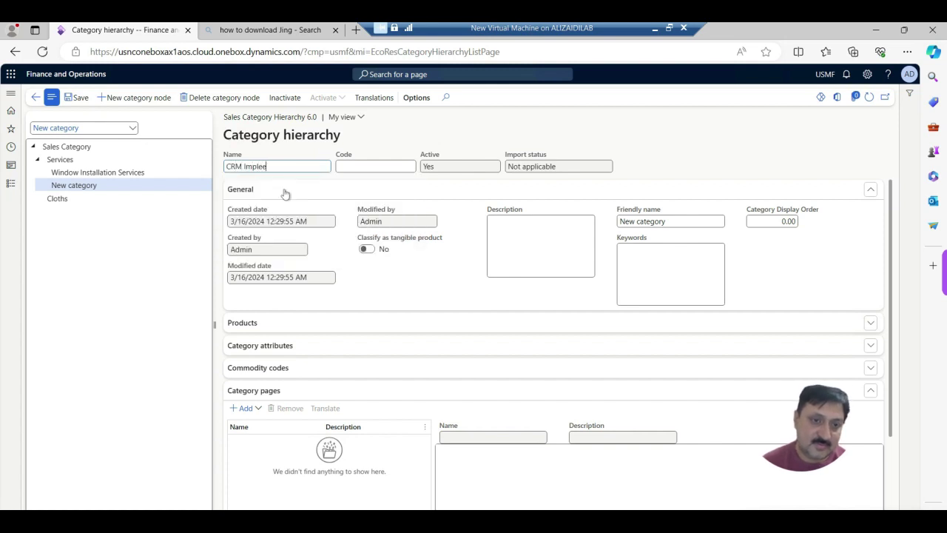
{"action": "type", "text": "tion"}
{"action": "key", "text": "Tab"}
{"action": "type", "text": "SER"}
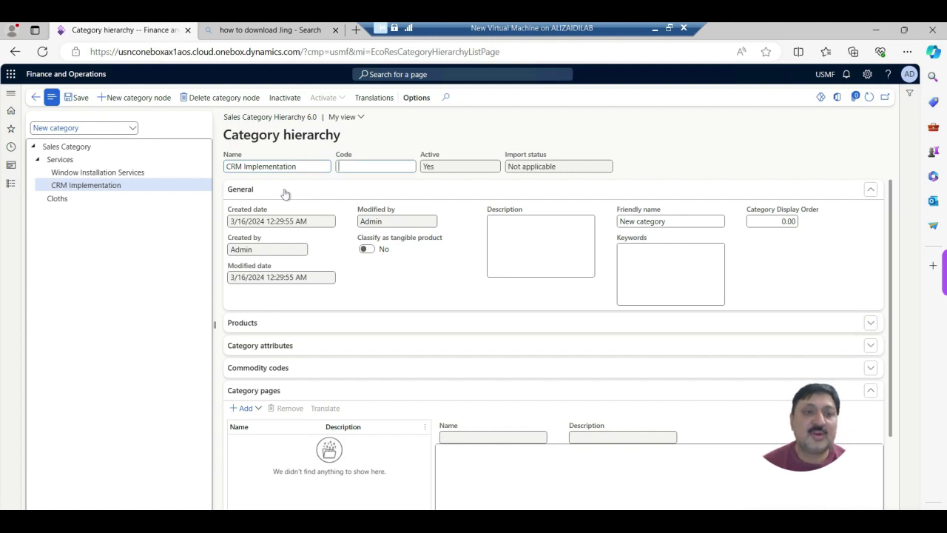
{"action": "key", "text": "BackSpace"}
{"action": "key", "text": "BackSpace"}
{"action": "type", "text": "er002"}
{"action": "key", "text": "Tab"}
{"action": "key", "text": "Tab"}
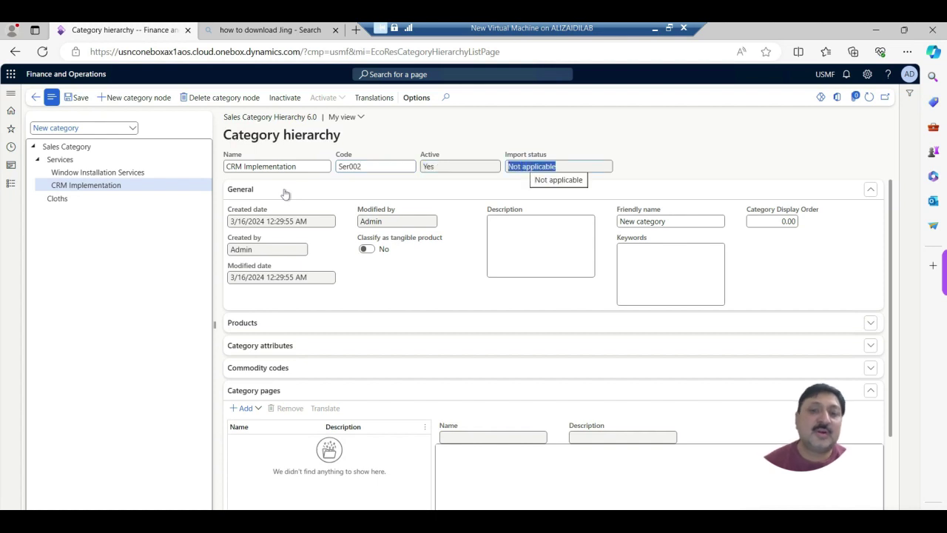
Give the CRM Implementation node the description "We provide CRM implementation Services".
{"action": "key", "text": "Tab"}
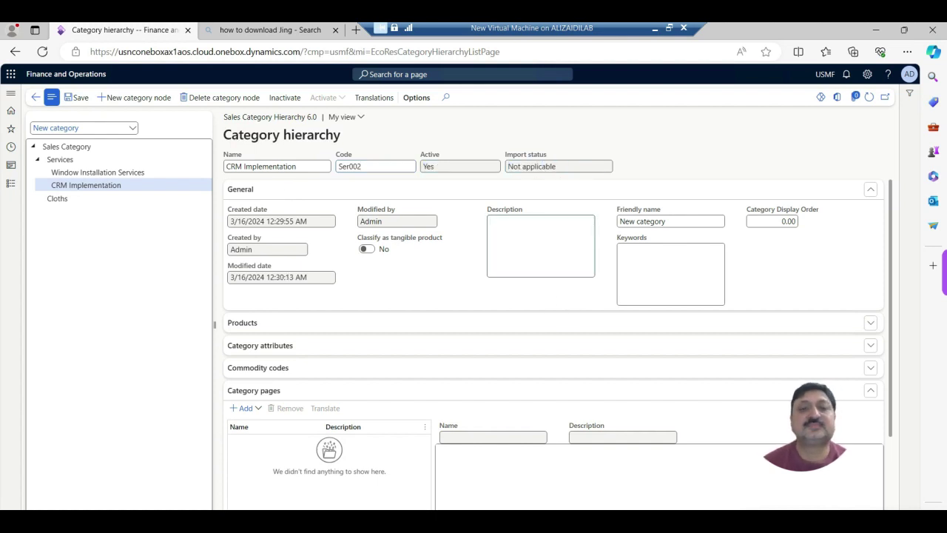
{"action": "type", "text": "We"}
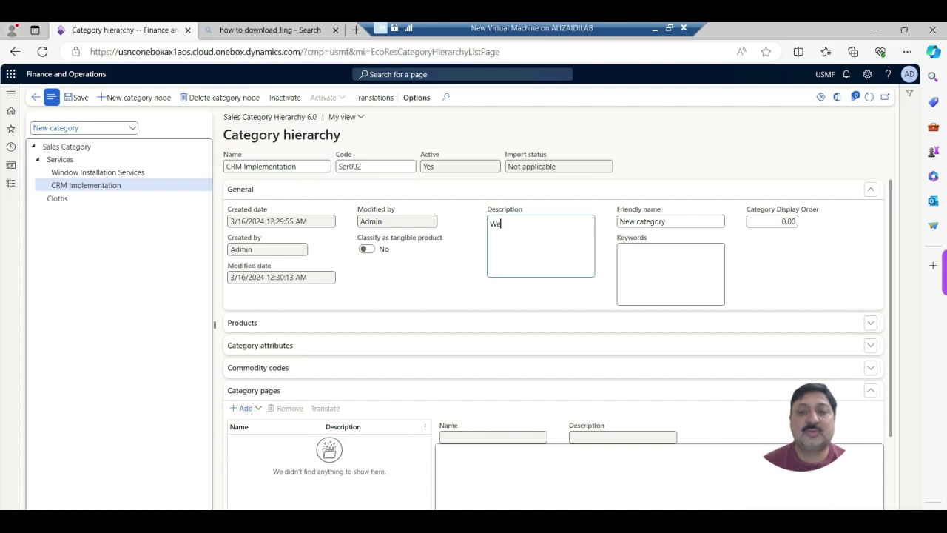
{"action": "type", "text": " provide s"}
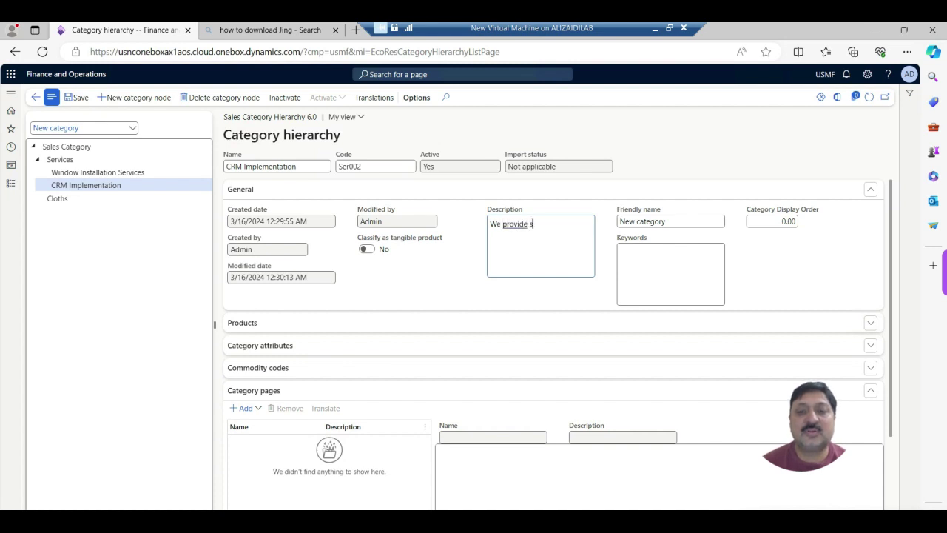
{"action": "key", "text": "BackSpace"}
{"action": "type", "text": "CRM ser"}
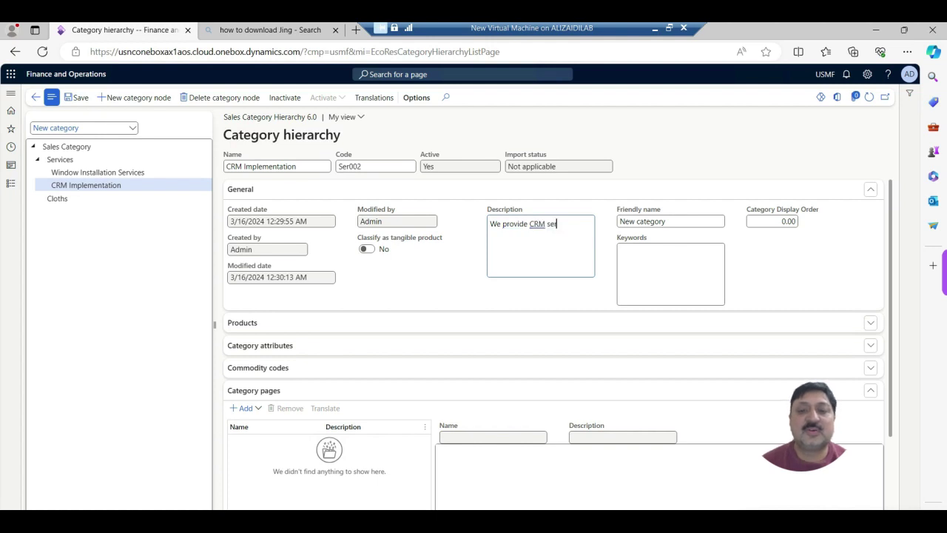
{"action": "key", "text": "BackSpace"}
{"action": "key", "text": "BackSpace"}
{"action": "key", "text": "BackSpace"}
{"action": "type", "text": "implementation "}
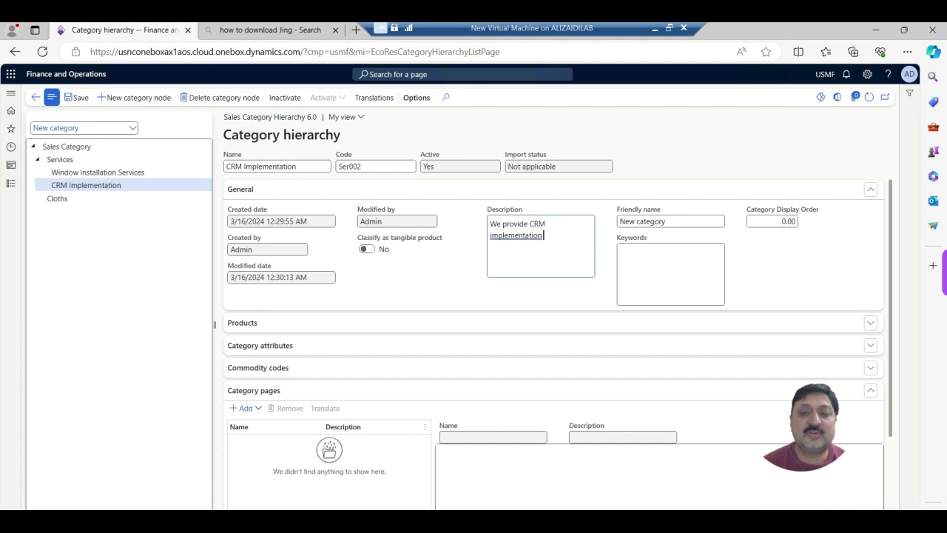
{"action": "type", "text": "services"}
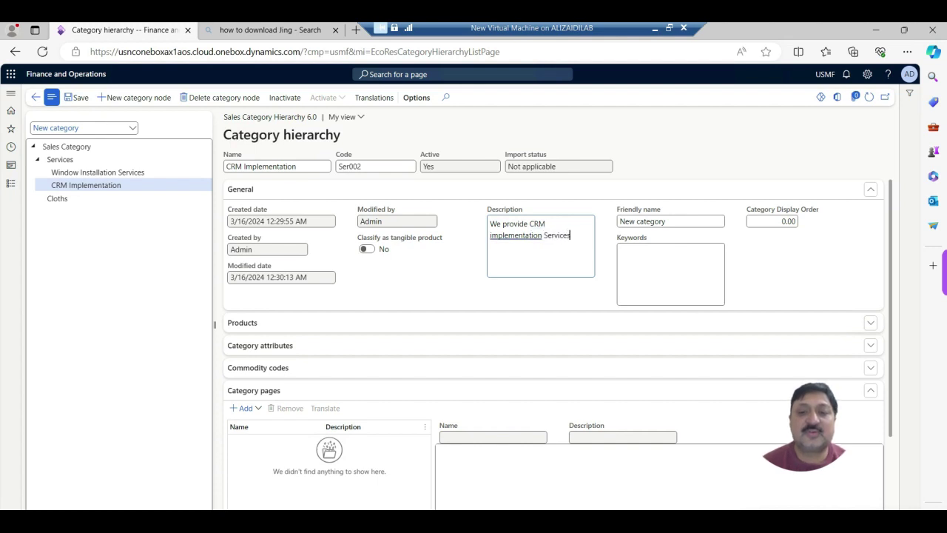
Set the friendly name of the CRM Implementation node to "CRM" and its category display order to 1.
{"action": "key", "text": "Tab"}
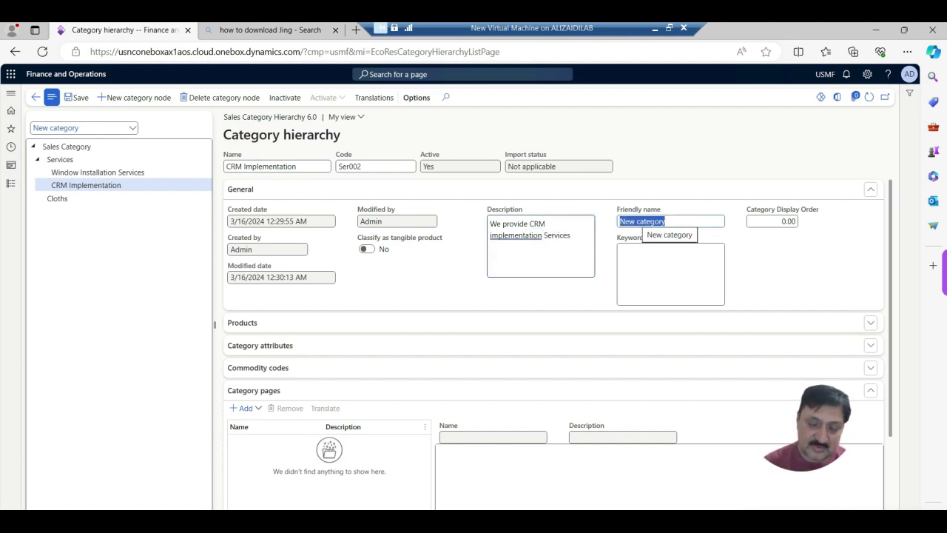
{"action": "type", "text": "CRM"}
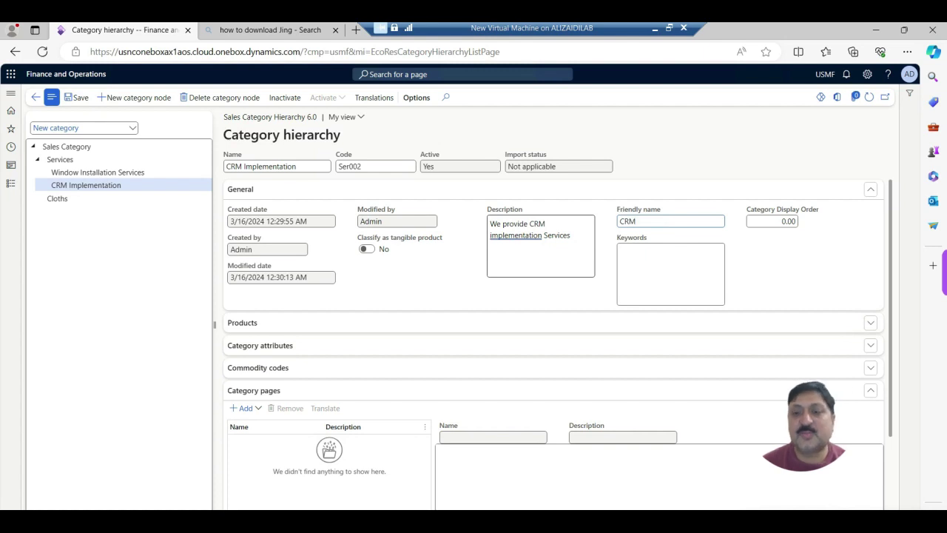
{"action": "key", "text": "Tab"}
{"action": "key", "text": "Tab"}
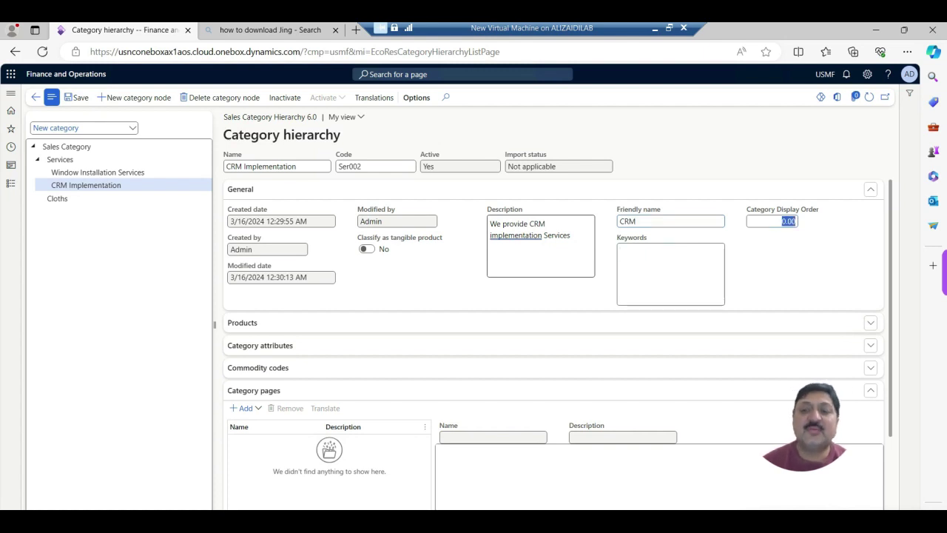
{"action": "type", "text": "1"}
{"action": "key", "text": "Tab"}
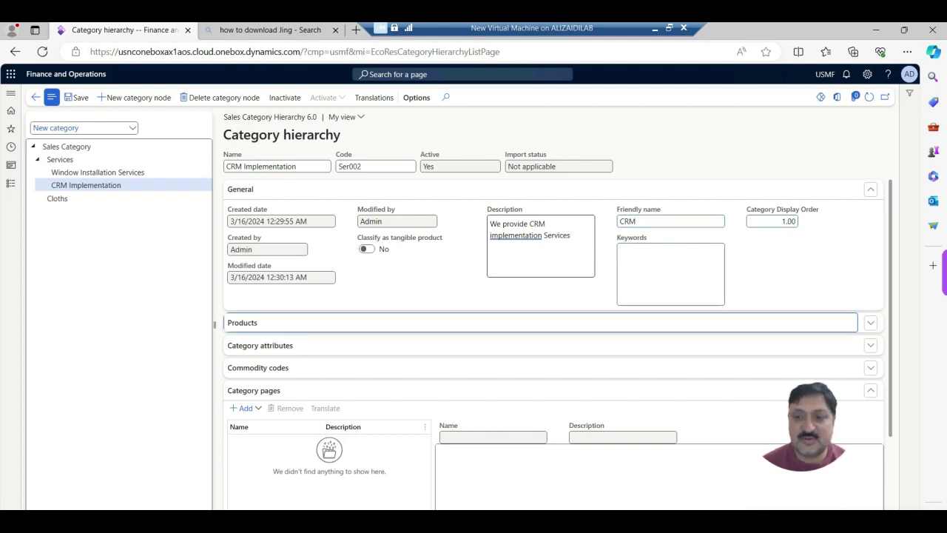
Add a third child category node under Services, named "Software License".
{"action": "left_click", "coordinate": [59, 159]}
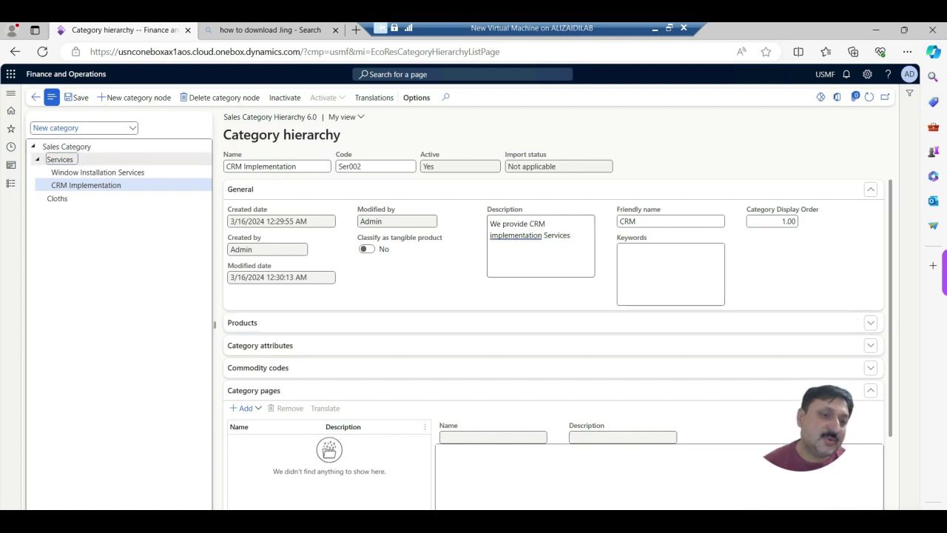
{"action": "left_click", "coordinate": [139, 98]}
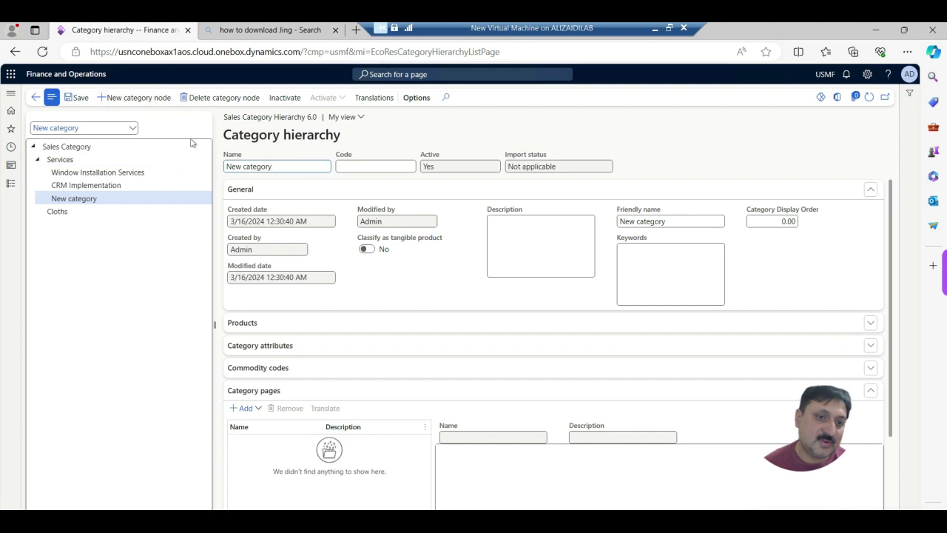
{"action": "key", "text": "BackSpace"}
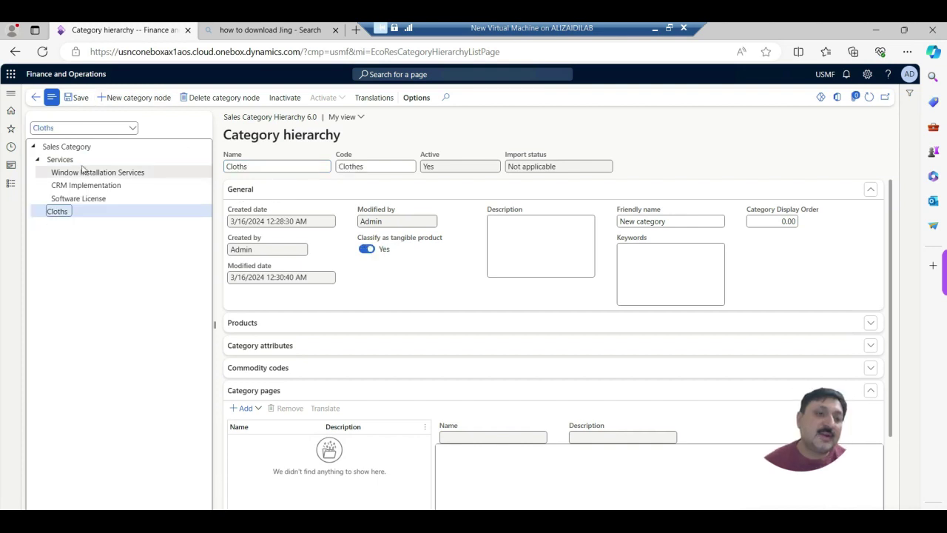
Review the Window Installation Services, CRM Implementation and Software License nodes under Services.
{"action": "double_click", "coordinate": [96, 173]}
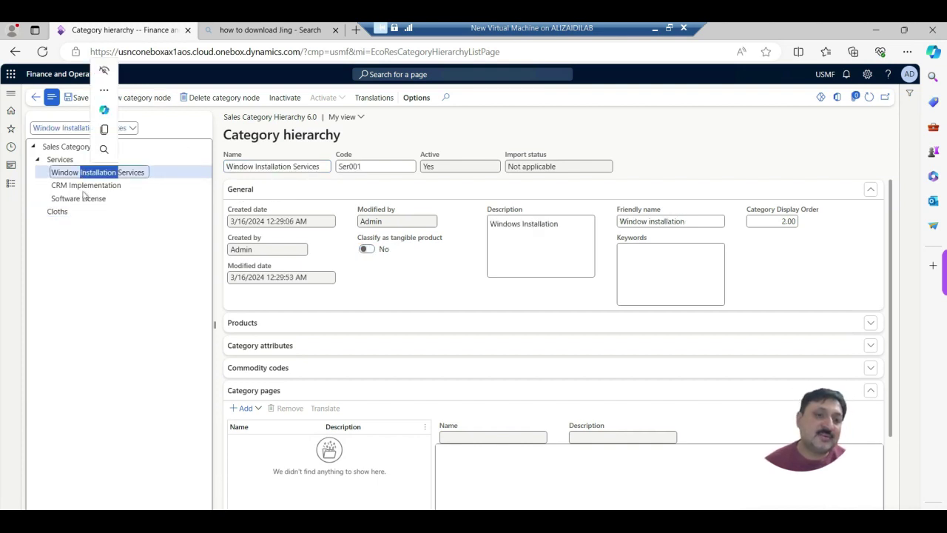
{"action": "double_click", "coordinate": [84, 187]}
{"action": "double_click", "coordinate": [77, 199]}
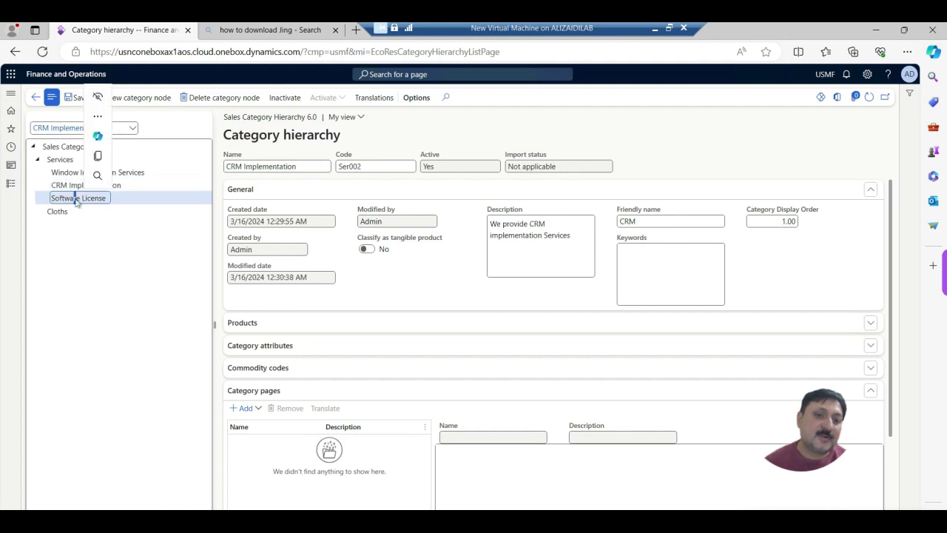
Add a new child category node under Cloths.
{"action": "double_click", "coordinate": [57, 211]}
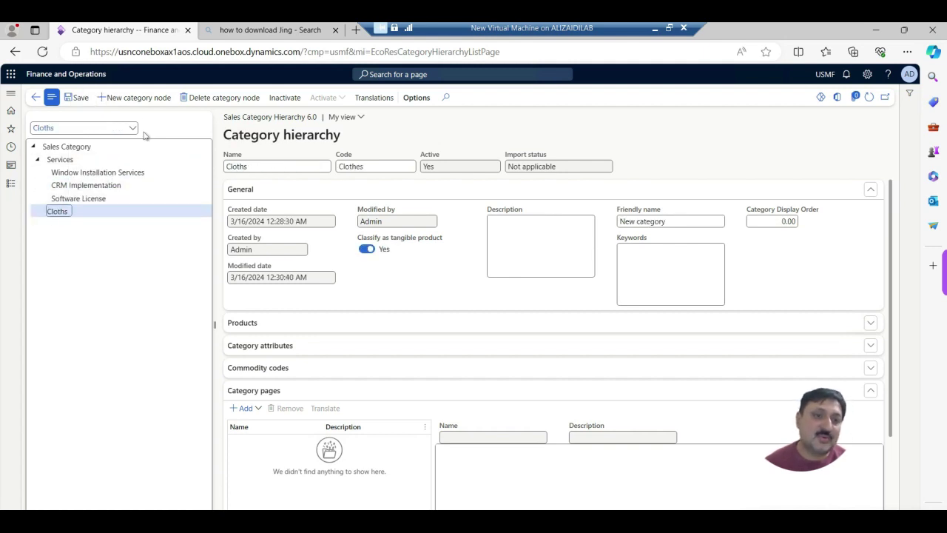
{"action": "left_click", "coordinate": [139, 97]}
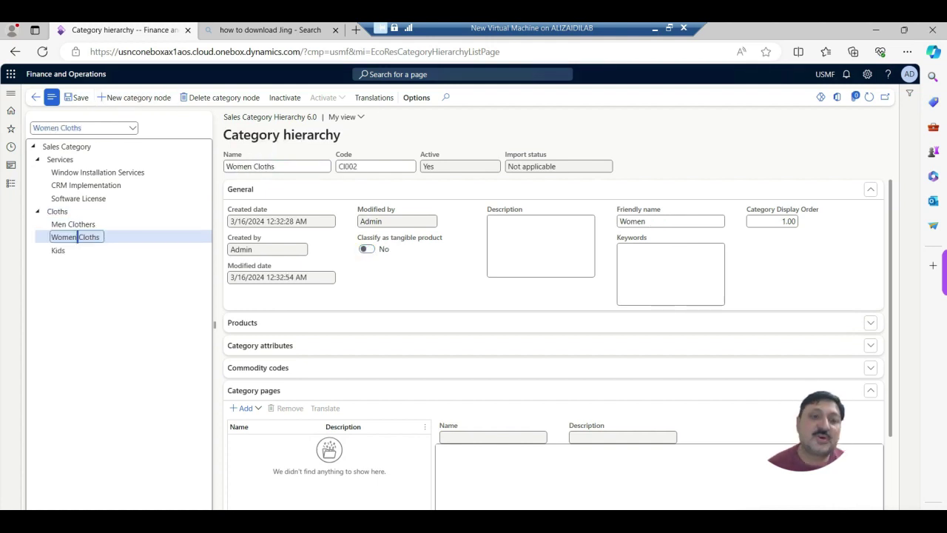
Set the category display order of the Kids node under Cloths to 3.
{"action": "double_click", "coordinate": [58, 250]}
{"action": "left_click", "coordinate": [777, 222]}
{"action": "type", "text": "3"}
{"action": "left_click", "coordinate": [679, 276]}
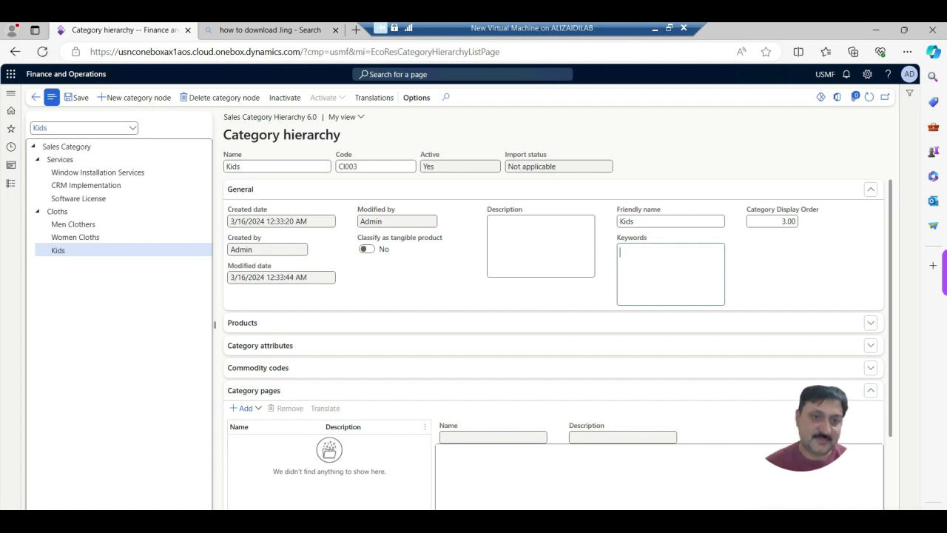
{"action": "left_click", "coordinate": [252, 323]}
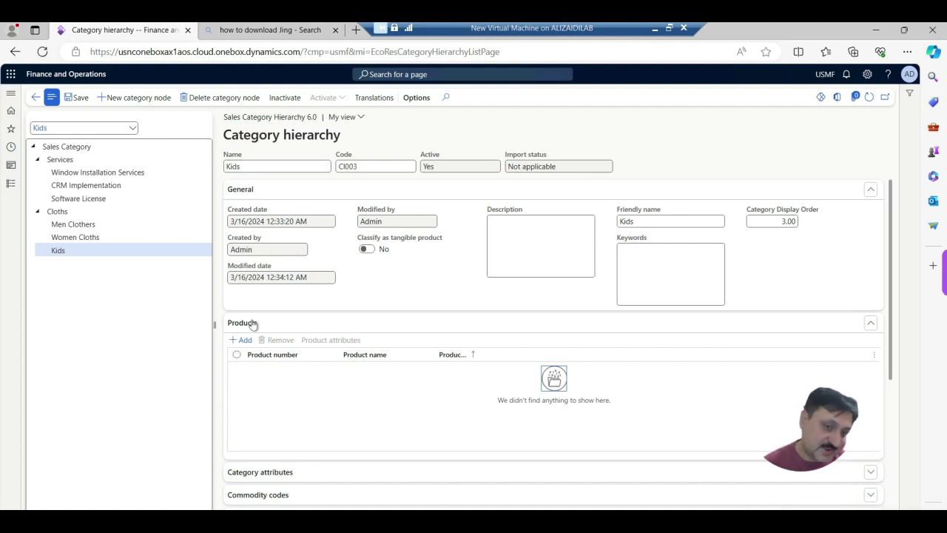
{"action": "left_click", "coordinate": [244, 339]}
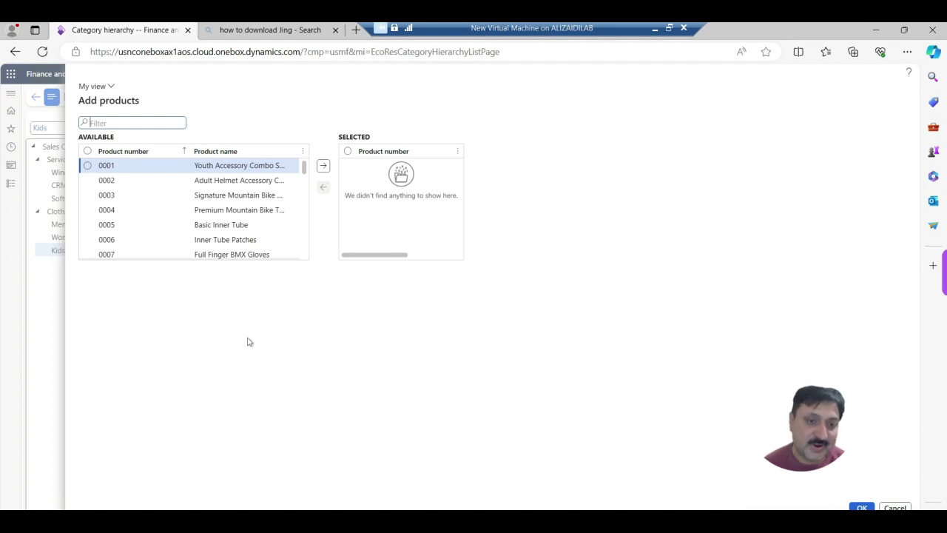
{"action": "left_click", "coordinate": [87, 165]}
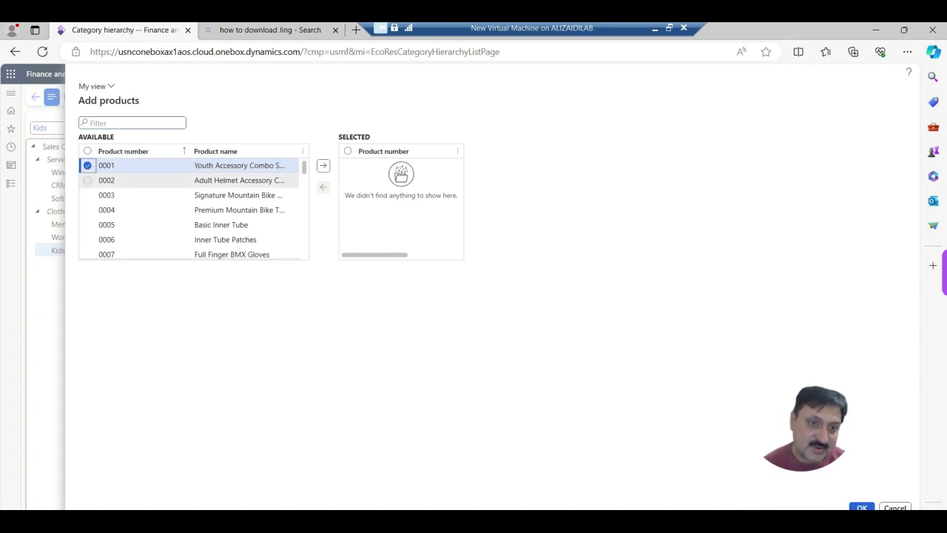
{"action": "left_click", "coordinate": [323, 166]}
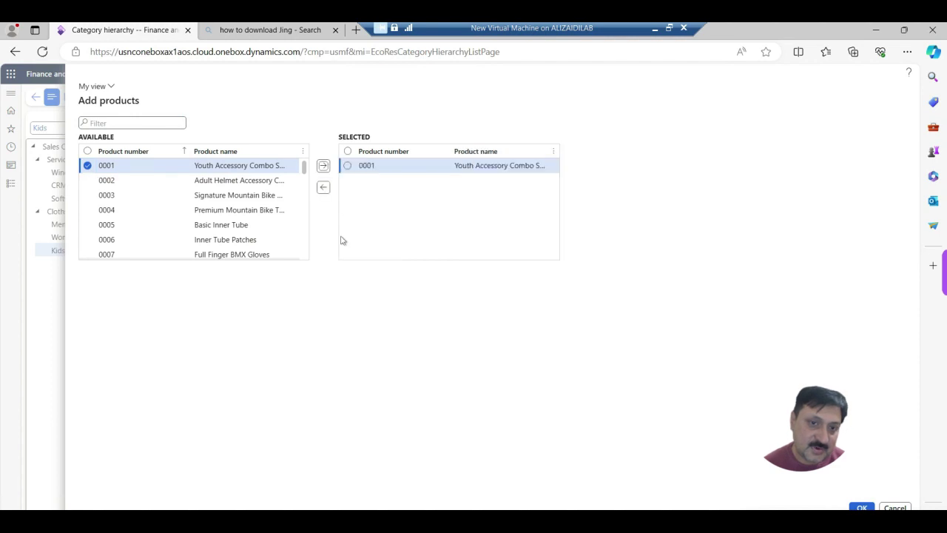
{"action": "left_click", "coordinate": [88, 179]}
{"action": "left_click", "coordinate": [87, 166]}
{"action": "left_click", "coordinate": [87, 182]}
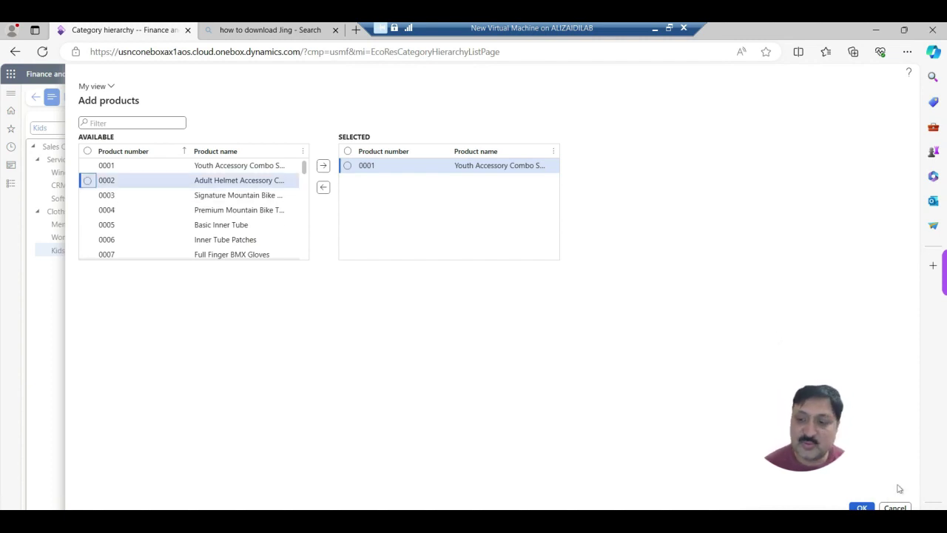
{"action": "key", "text": "Escape"}
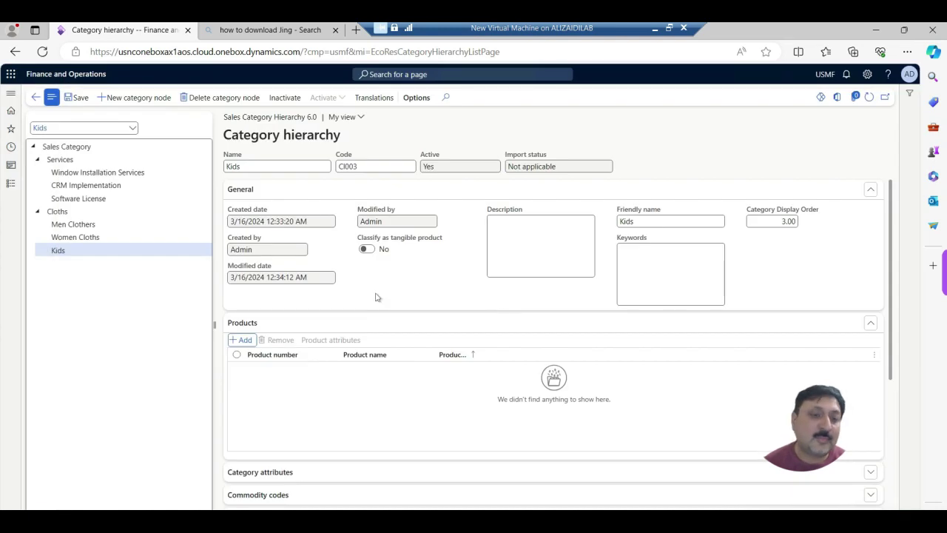
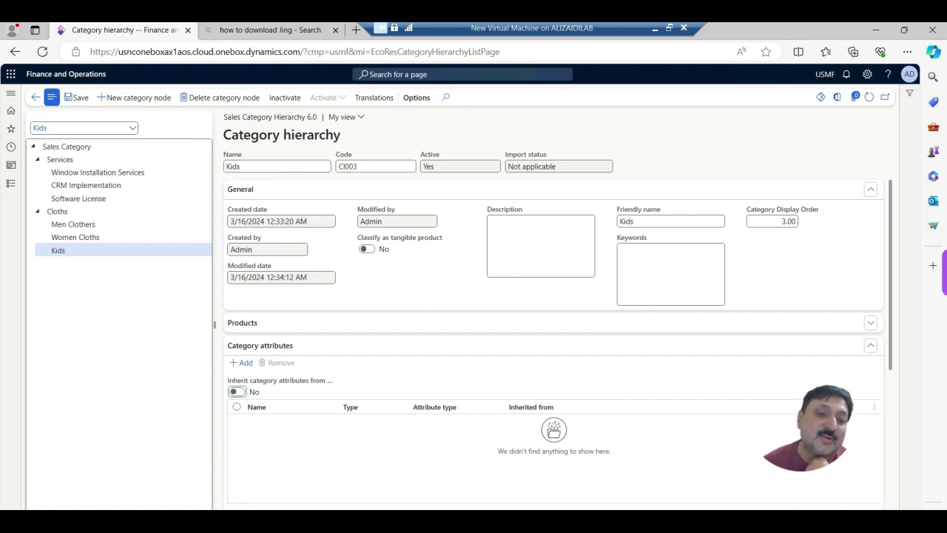
Add the category attributes Anti-Reflect, AW Fabric and AW Fill to the Cloths node.
{"action": "left_click", "coordinate": [57, 211]}
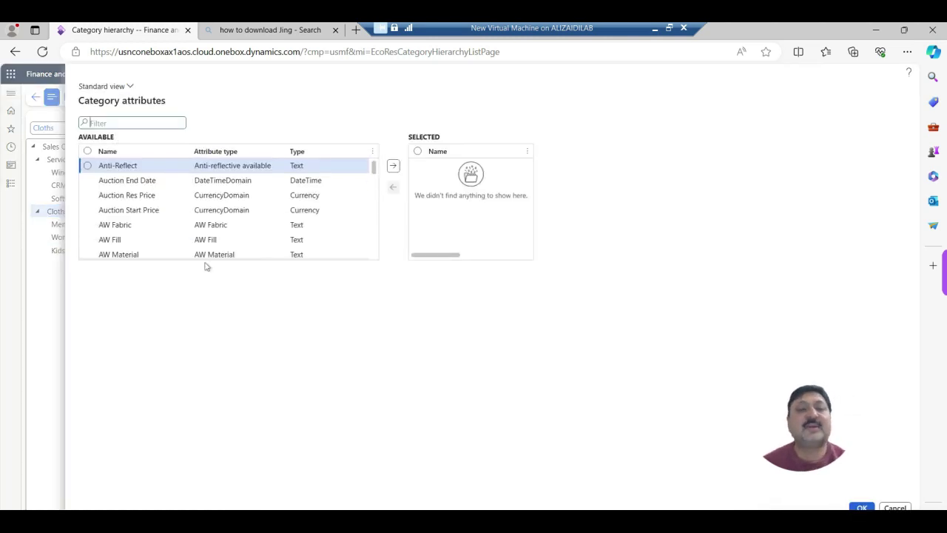
{"action": "left_click", "coordinate": [88, 168]}
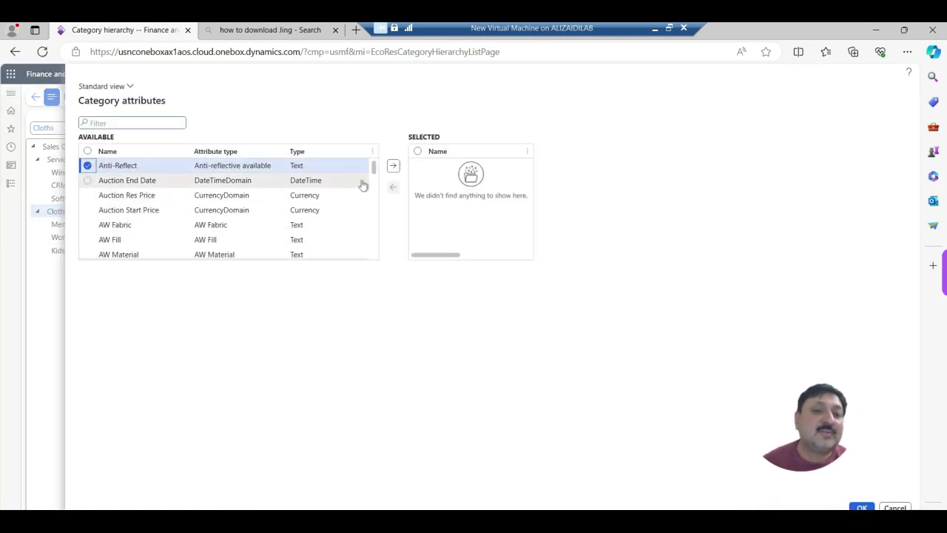
{"action": "left_click", "coordinate": [397, 166]}
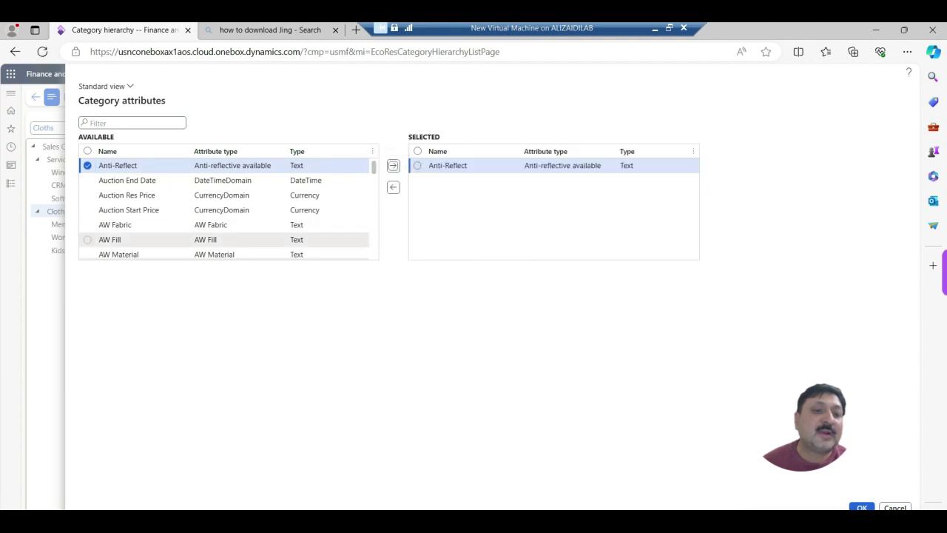
{"action": "left_click", "coordinate": [88, 225]}
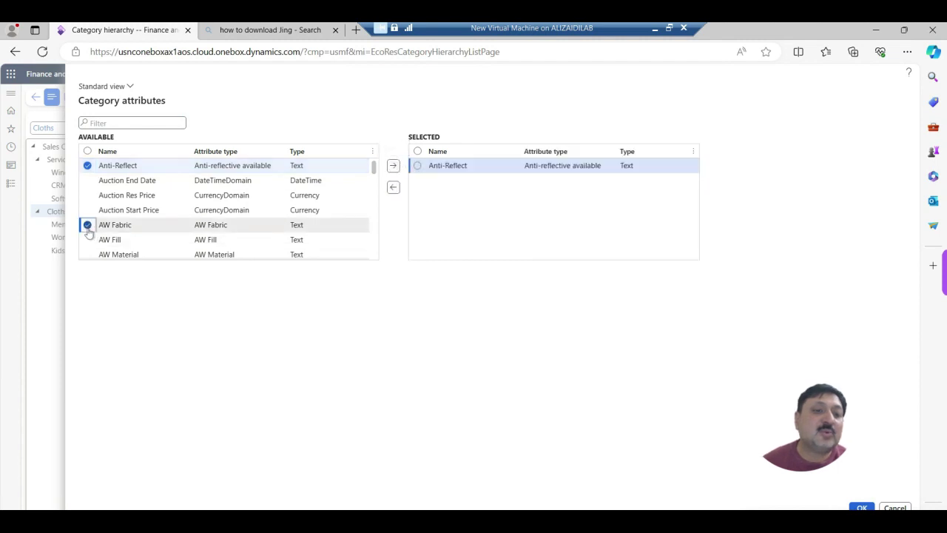
{"action": "left_click", "coordinate": [393, 166]}
{"action": "left_click", "coordinate": [87, 239]}
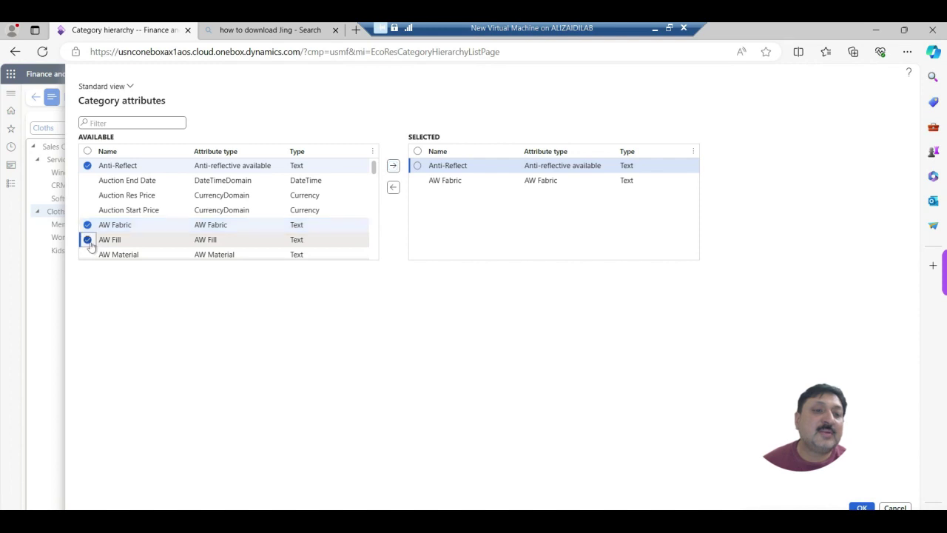
{"action": "left_click", "coordinate": [394, 167]}
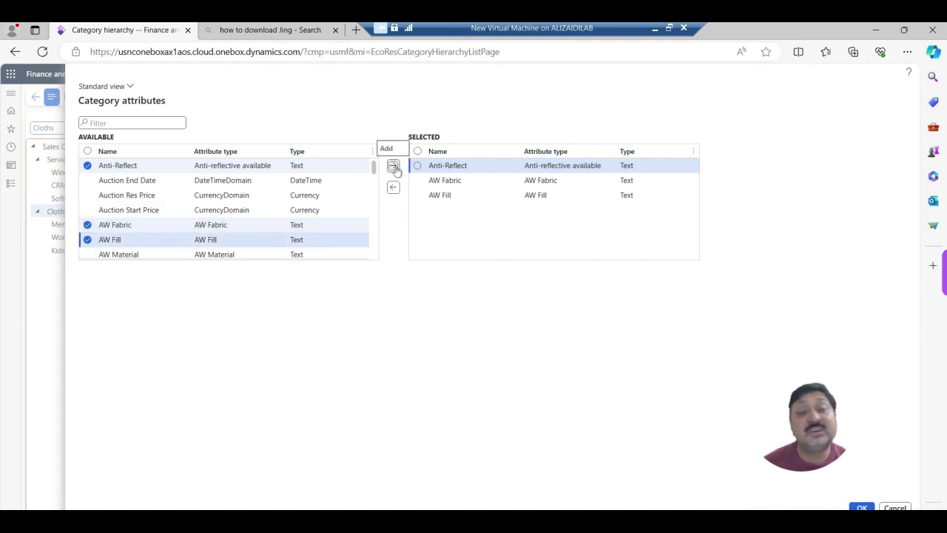
{"action": "left_click", "coordinate": [861, 508]}
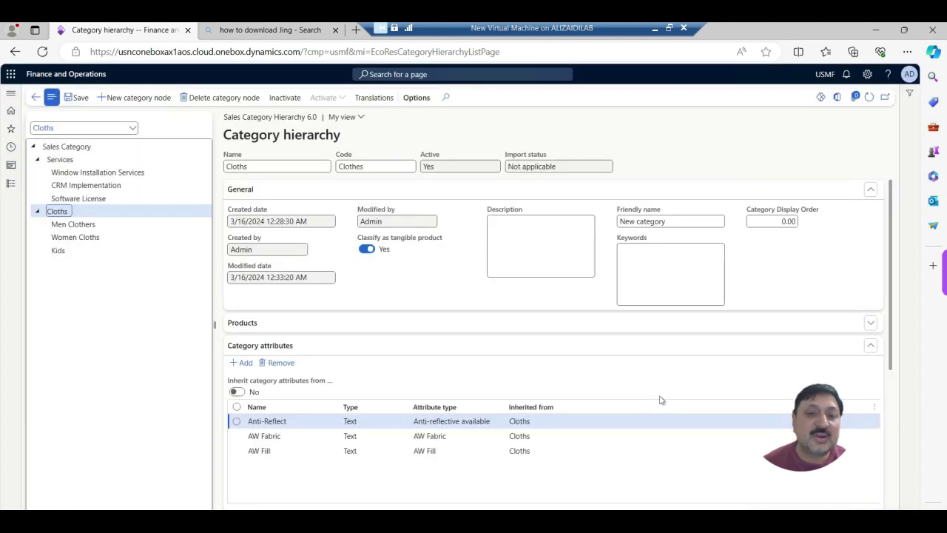
Turn on category attribute inheritance for the Cloths, Men Clothers, Women Cloths and Kids nodes.
{"action": "left_click", "coordinate": [239, 394]}
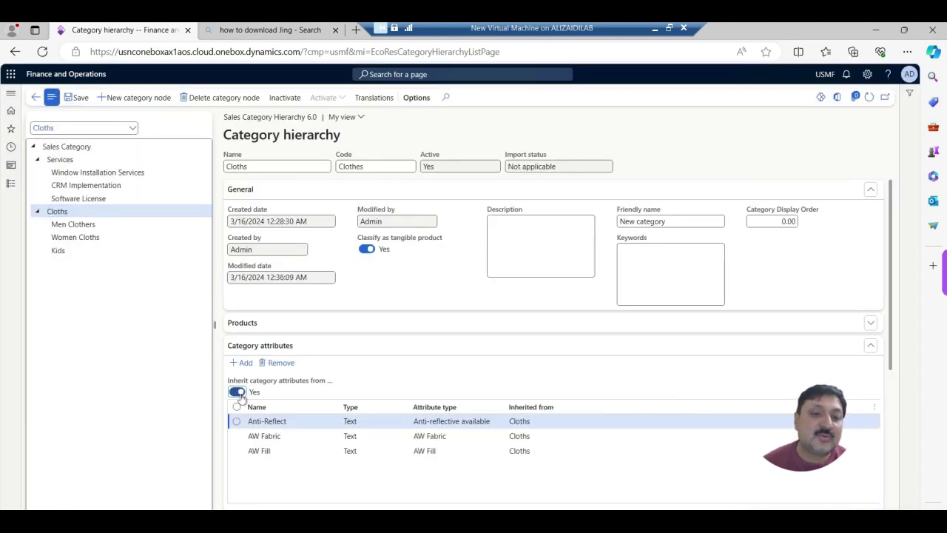
{"action": "left_click", "coordinate": [73, 224]}
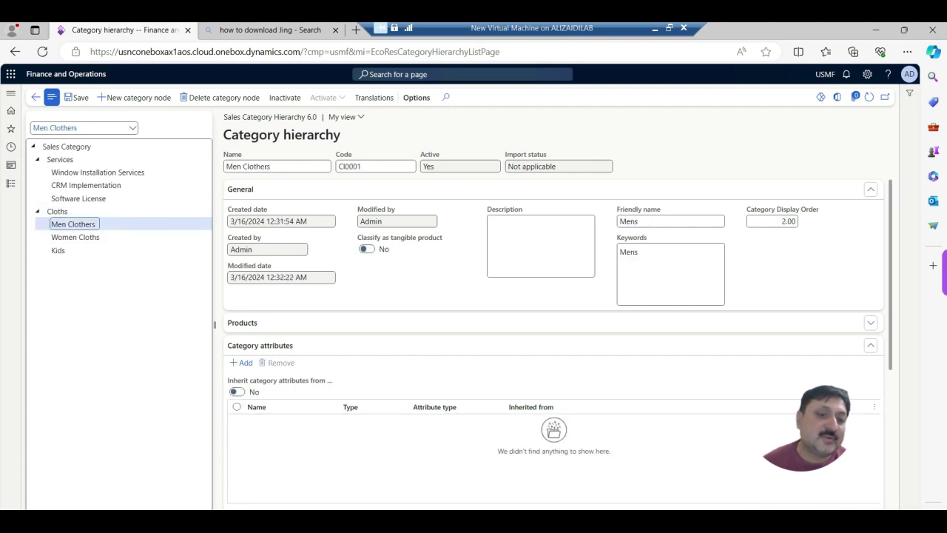
{"action": "left_click", "coordinate": [237, 392]}
{"action": "left_click", "coordinate": [75, 236]}
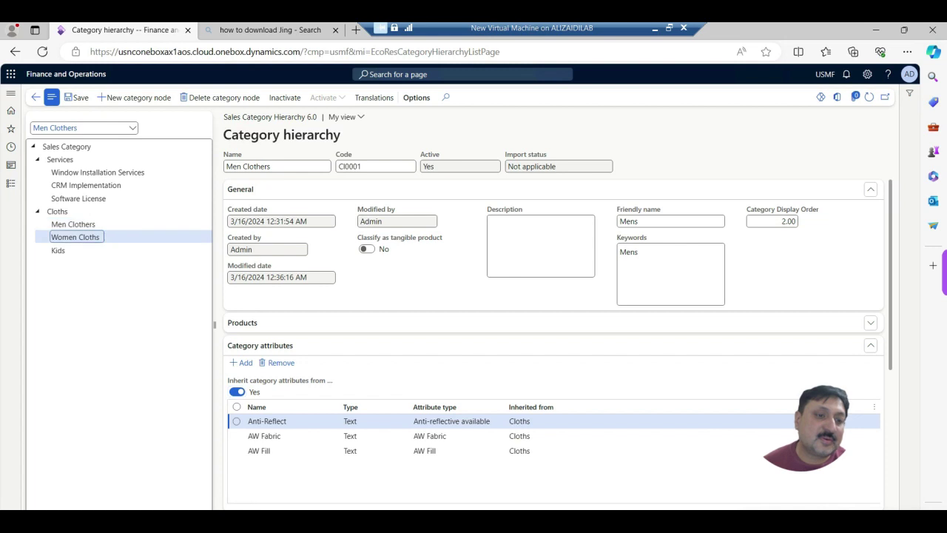
{"action": "left_click", "coordinate": [237, 391]}
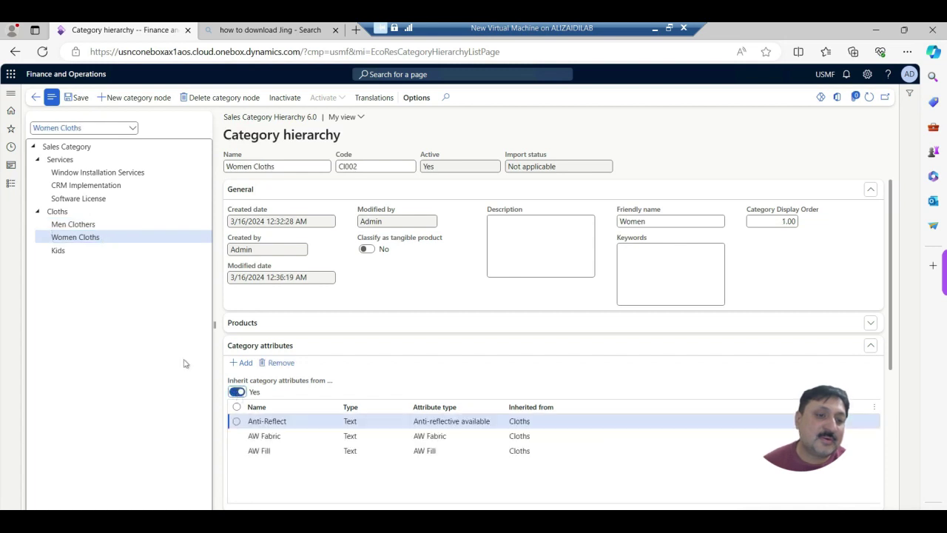
{"action": "left_click", "coordinate": [59, 250]}
{"action": "left_click", "coordinate": [236, 391]}
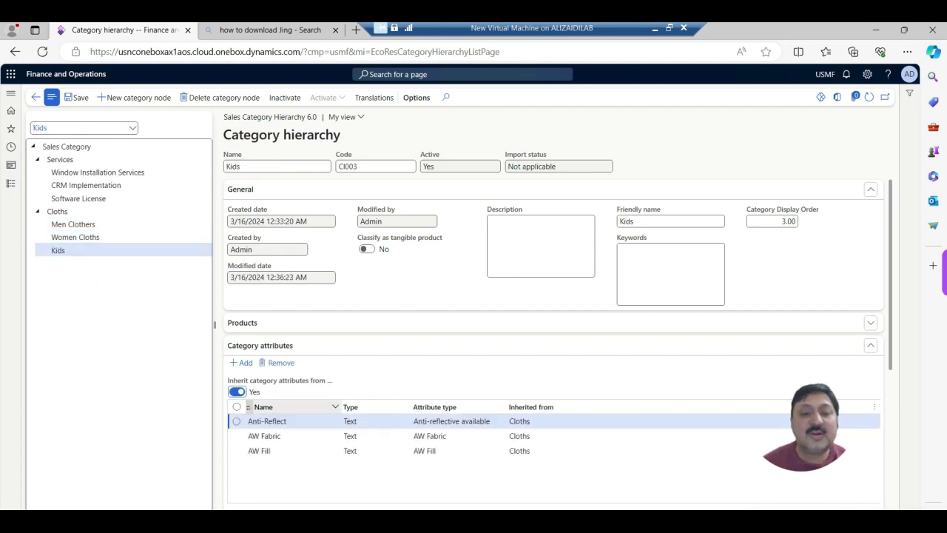
{"action": "left_click", "coordinate": [268, 423]}
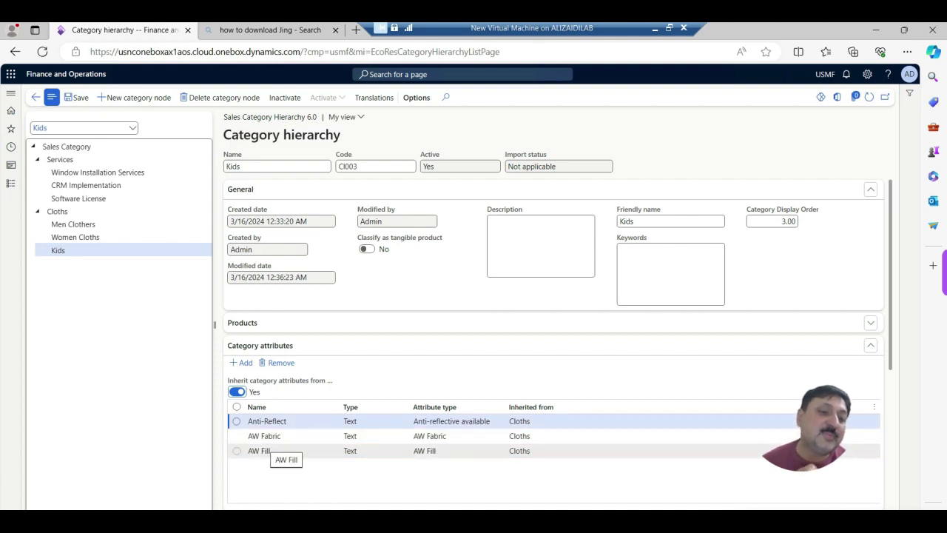
Browse the commodity codes that can be assigned to the Kids node, then close the list without assigning any.
{"action": "left_click", "coordinate": [260, 345]}
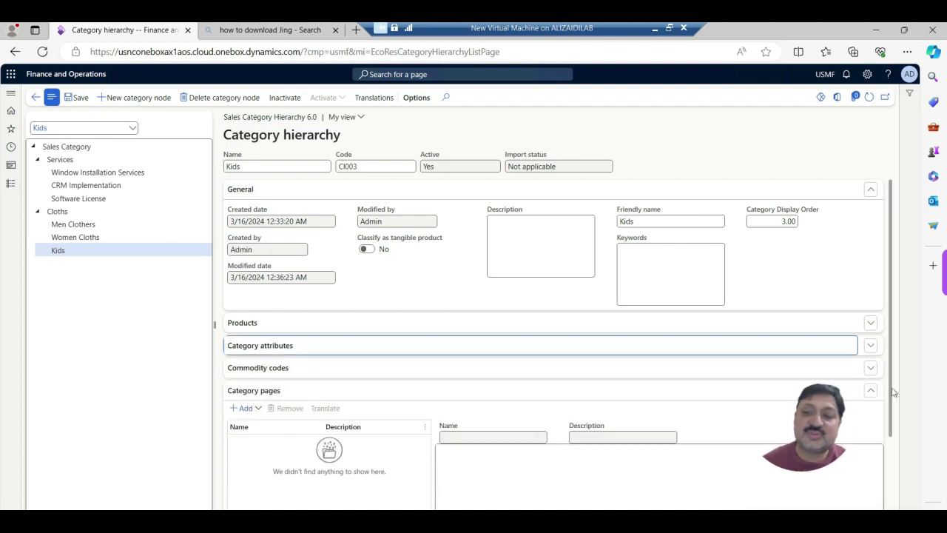
{"action": "left_click", "coordinate": [873, 367]}
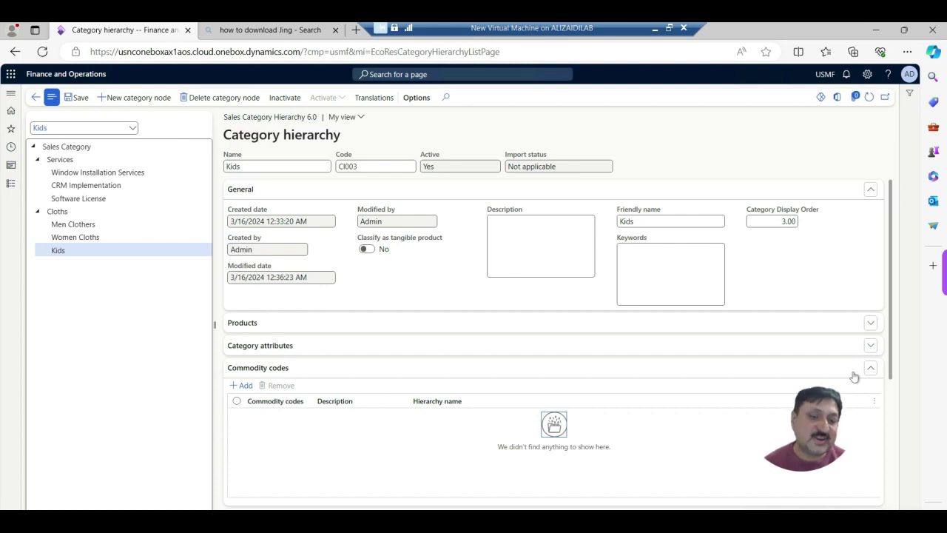
{"action": "left_click", "coordinate": [247, 388]}
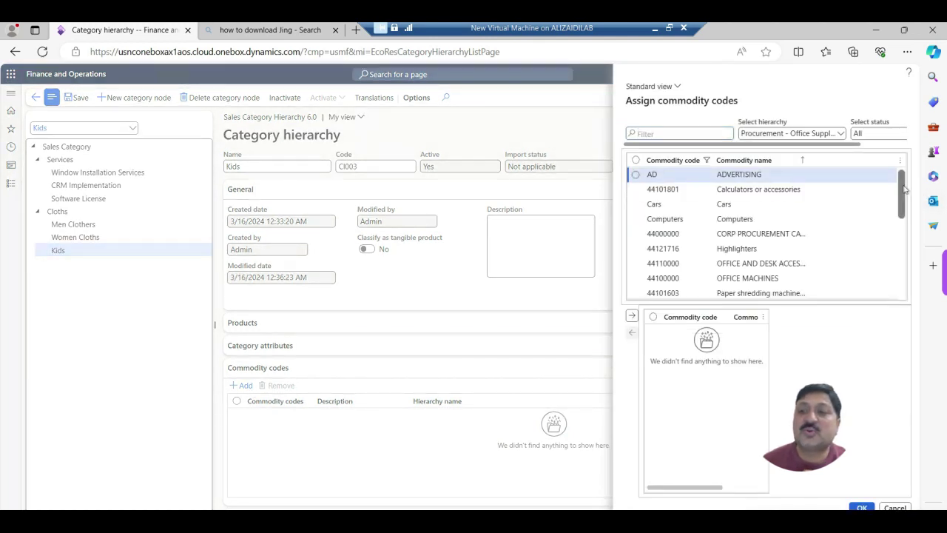
{"action": "scroll", "coordinate": [909, 200], "scroll_direction": "down", "scroll_amount": 1}
{"action": "scroll", "coordinate": [909, 211], "scroll_direction": "down", "scroll_amount": 1}
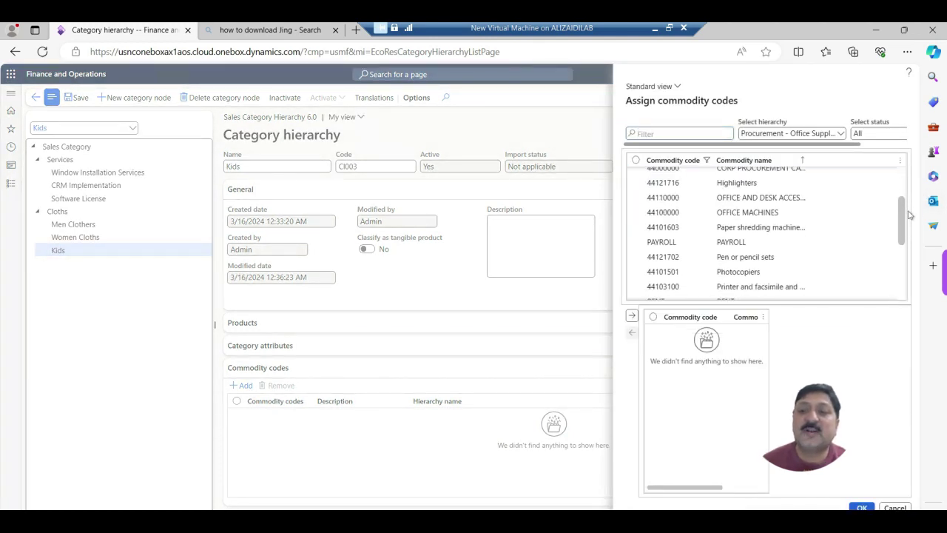
{"action": "scroll", "coordinate": [909, 214], "scroll_direction": "down", "scroll_amount": 1}
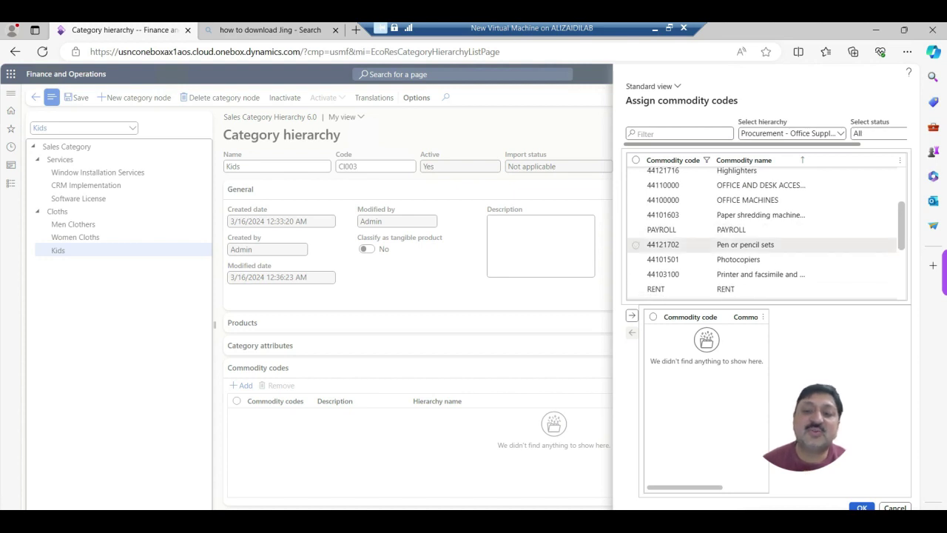
{"action": "scroll", "coordinate": [901, 194], "scroll_direction": "up", "scroll_amount": 3}
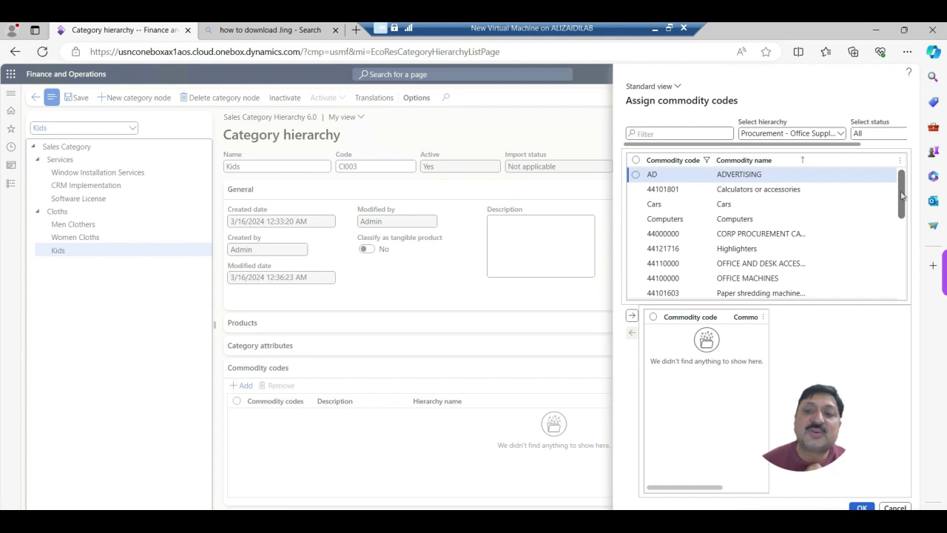
{"action": "left_click_drag", "start_coordinate": [901, 195], "coordinate": [902, 205]}
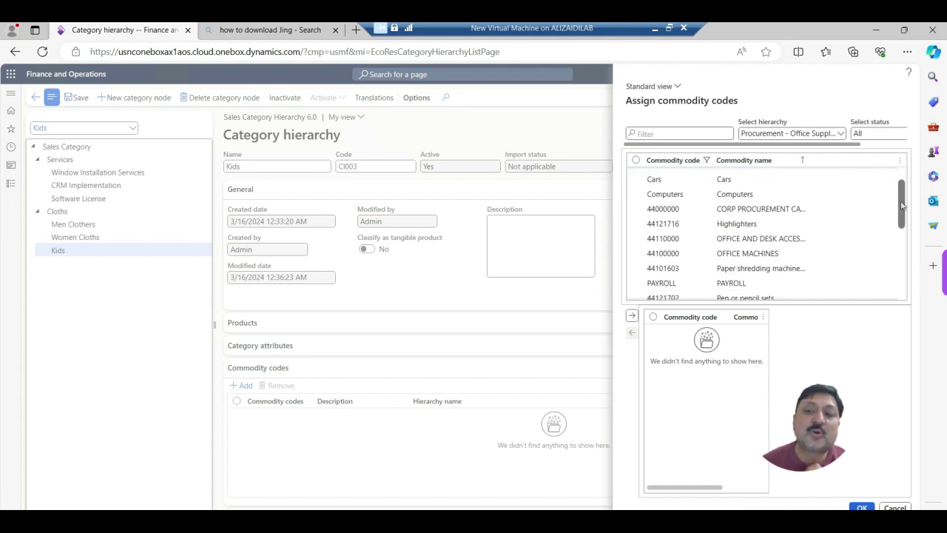
{"action": "left_click_drag", "start_coordinate": [902, 205], "coordinate": [899, 178]}
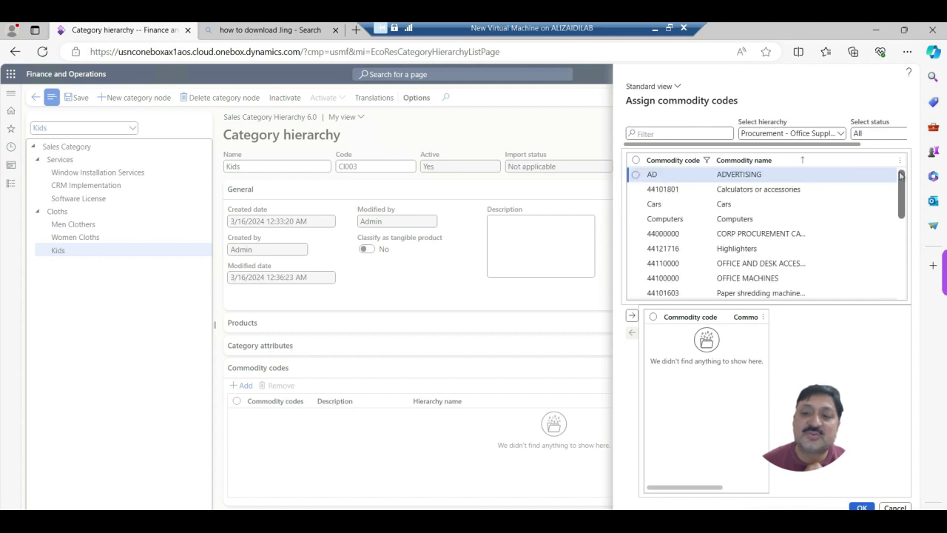
{"action": "left_click", "coordinate": [895, 508]}
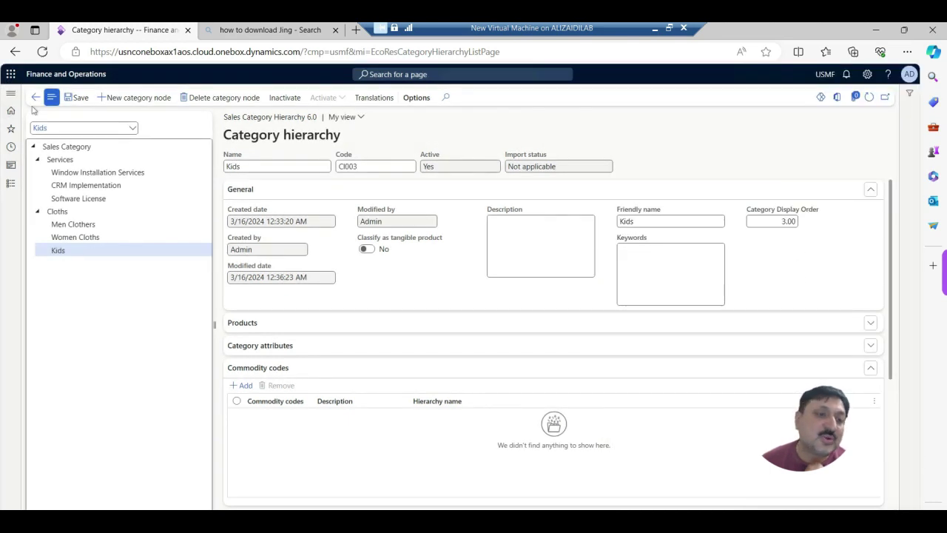
Look at the commodity codes available for the Services and Cloths nodes without assigning any.
{"action": "left_click", "coordinate": [59, 159]}
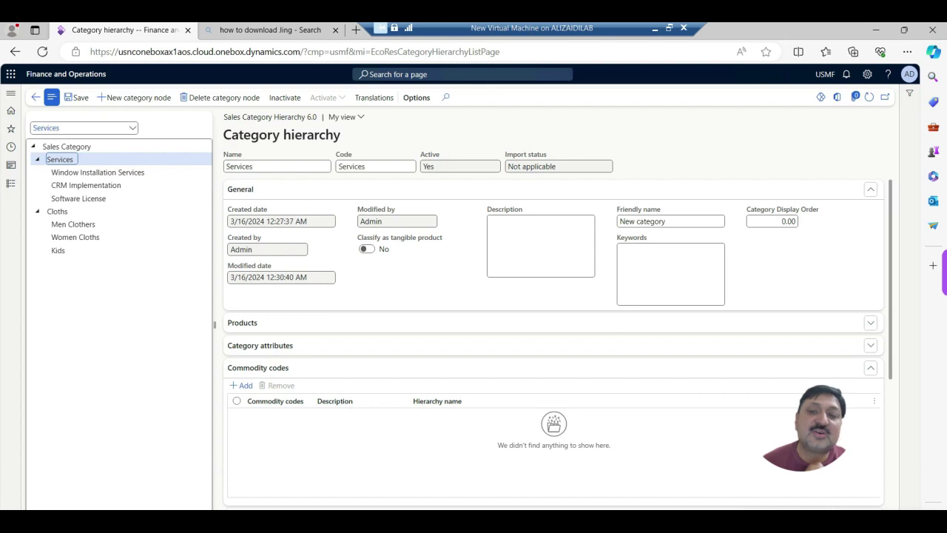
{"action": "left_click", "coordinate": [247, 385]}
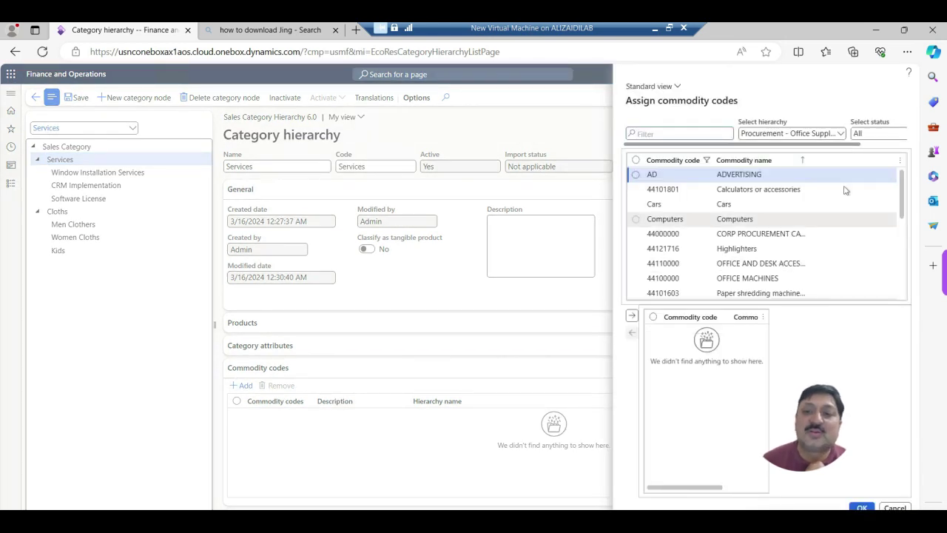
{"action": "left_click", "coordinate": [636, 220]}
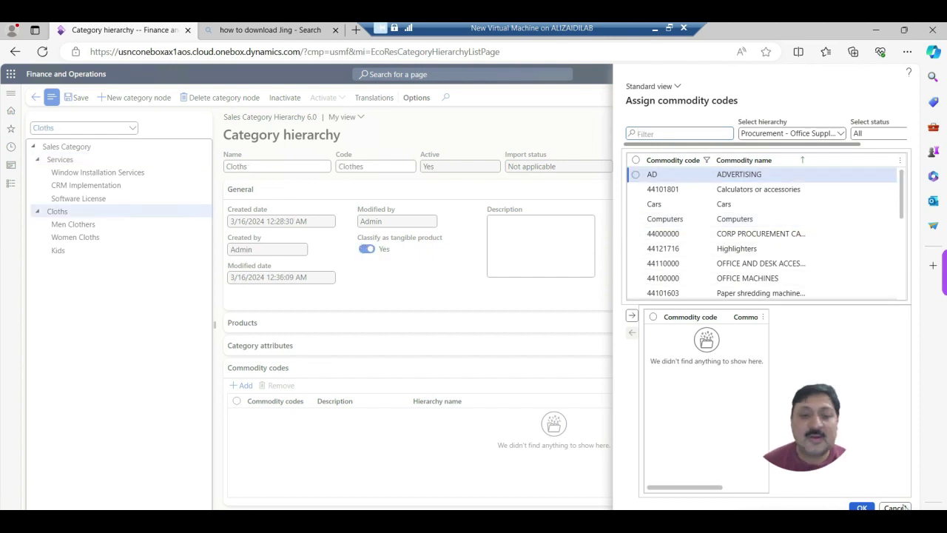
{"action": "left_click", "coordinate": [901, 507]}
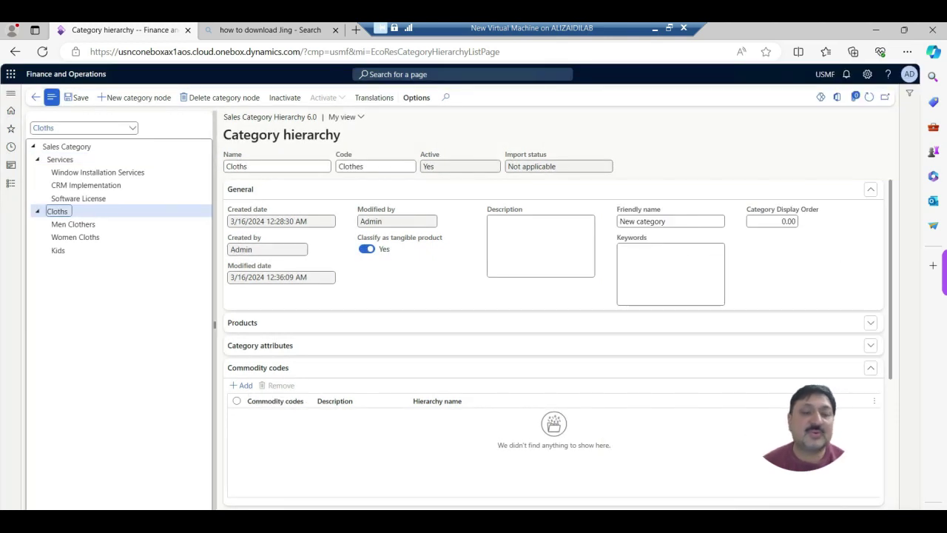
{"action": "left_click", "coordinate": [876, 375]}
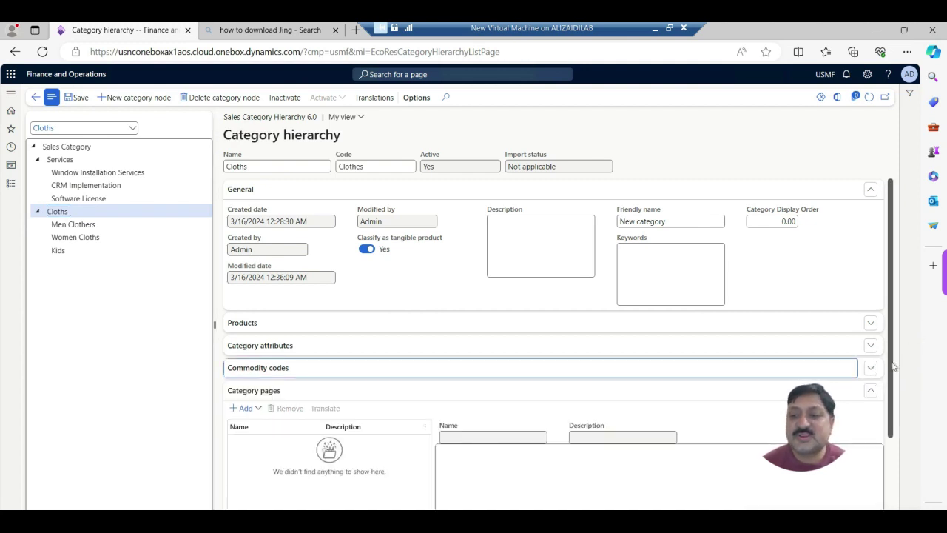
{"action": "left_click_drag", "start_coordinate": [890, 363], "coordinate": [893, 462]}
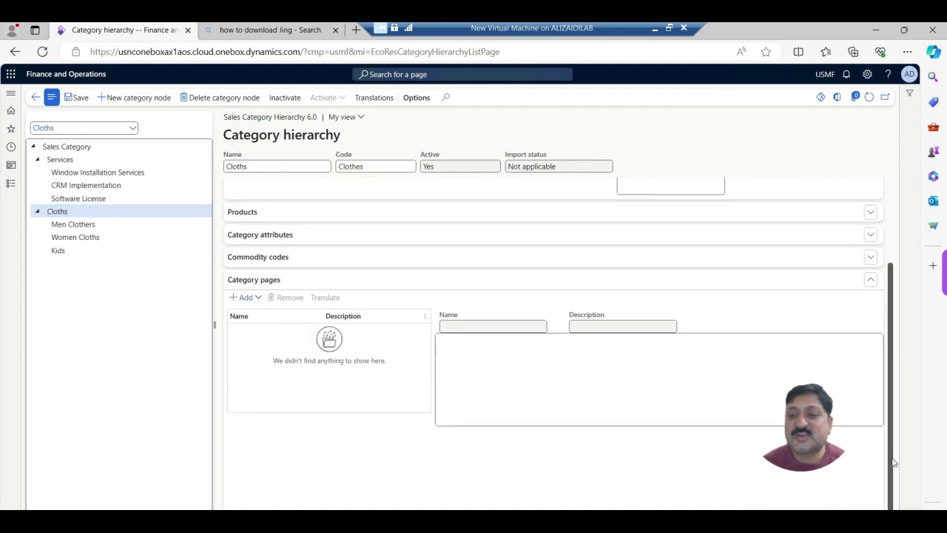
{"action": "left_click", "coordinate": [241, 298]}
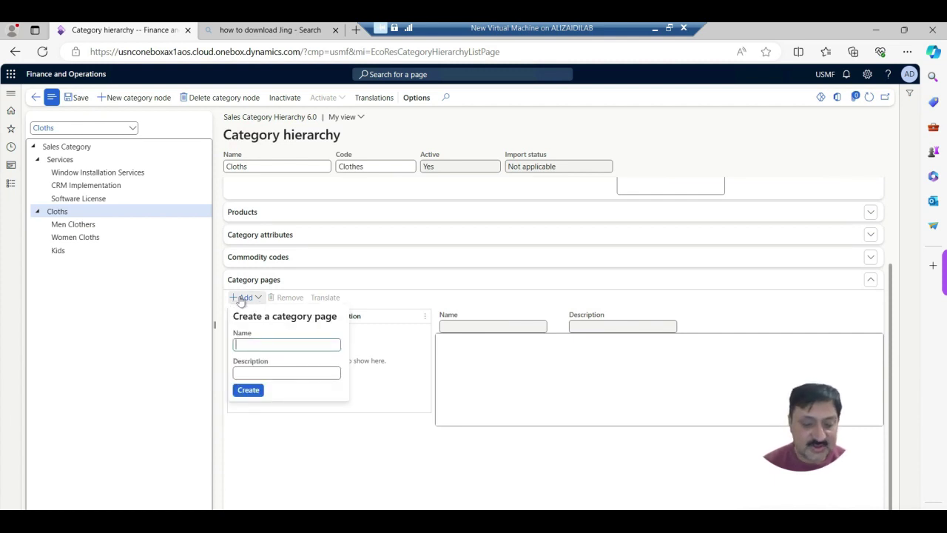
{"action": "type", "text": "Category"}
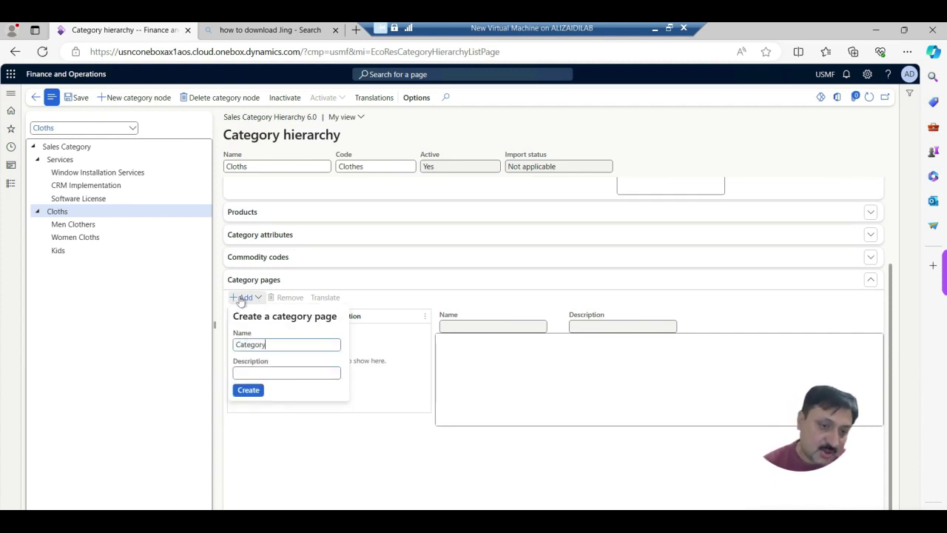
{"action": "key", "text": "Tab"}
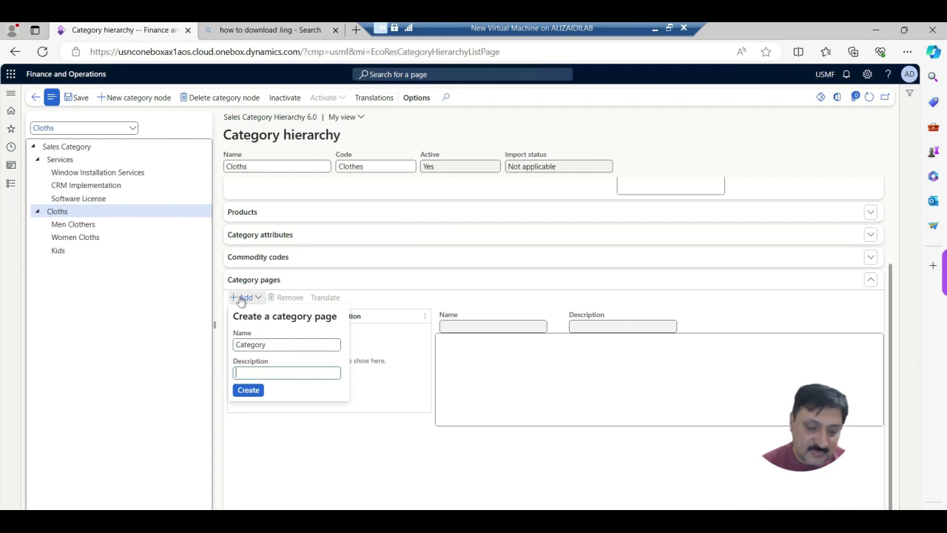
{"action": "type", "text": "Catog"}
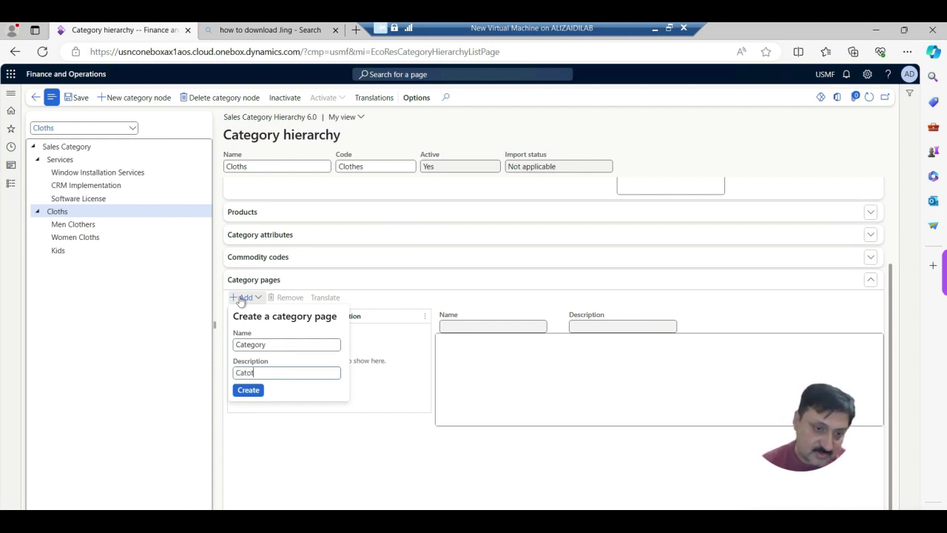
{"action": "type", "text": "ory"}
{"action": "key", "text": "Tab"}
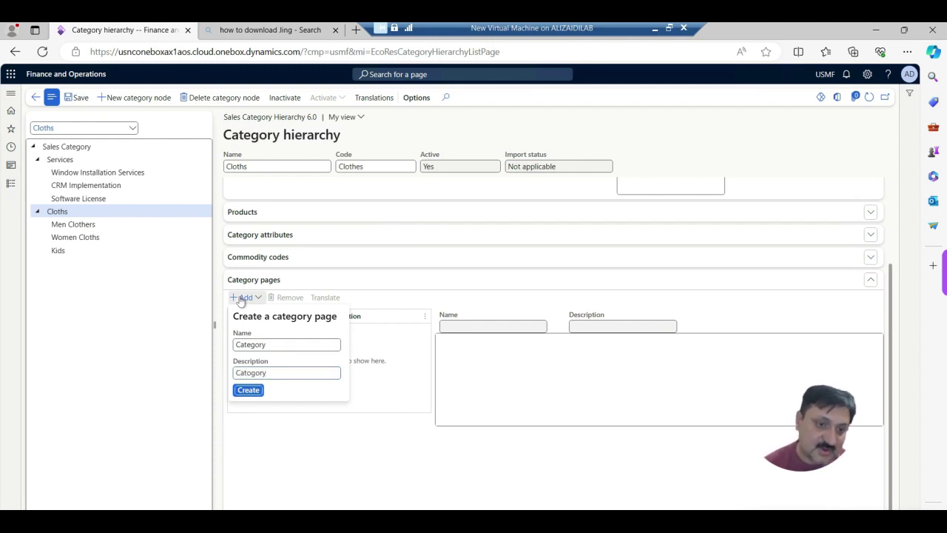
{"action": "left_click", "coordinate": [278, 343]}
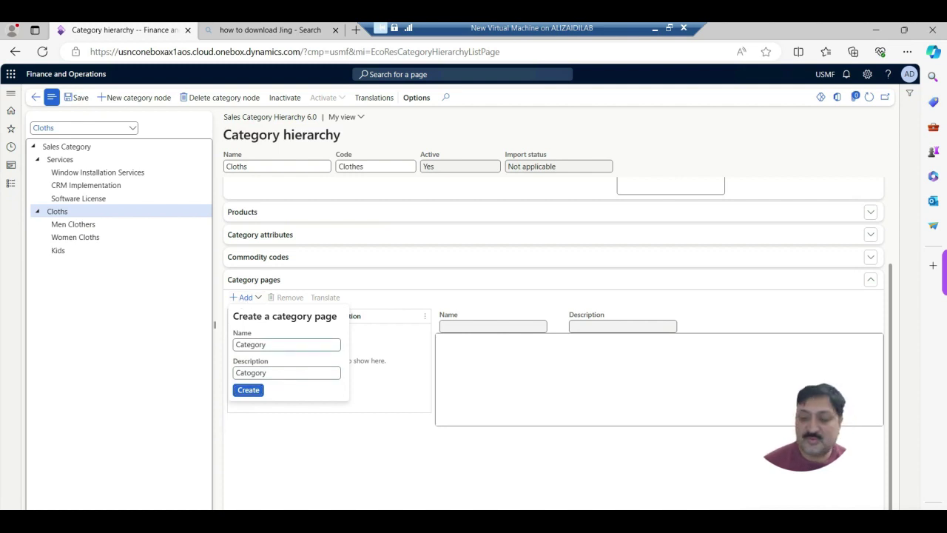
{"action": "key", "text": "BackSpace"}
{"action": "key", "text": "BackSpace"}
{"action": "key", "text": "BackSpace"}
{"action": "key", "text": "BackSpace"}
{"action": "key", "text": "BackSpace"}
{"action": "key", "text": "BackSpace"}
{"action": "key", "text": "BackSpace"}
{"action": "key", "text": "BackSpace"}
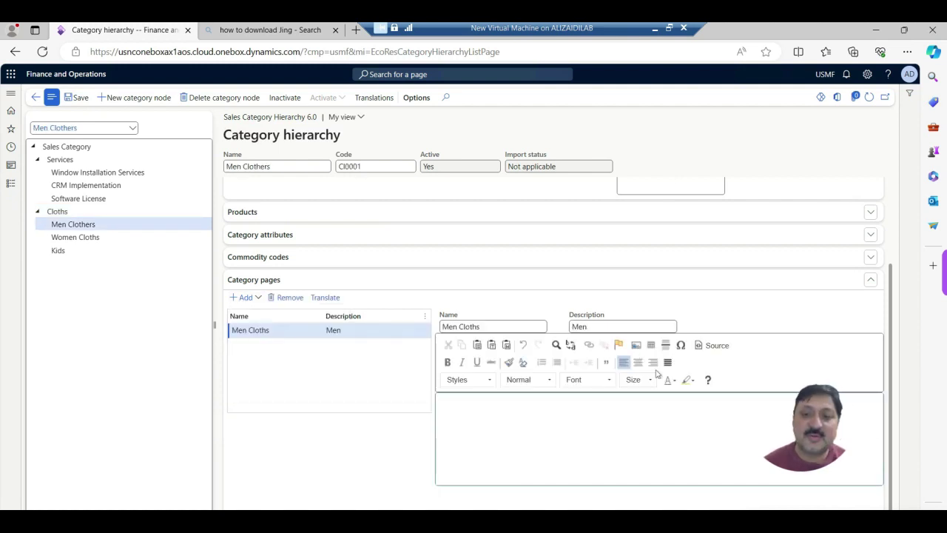
Write the lines "heading 1" and "Bold" in the body of the Men Cloths category page.
{"action": "type", "text": "hea"}
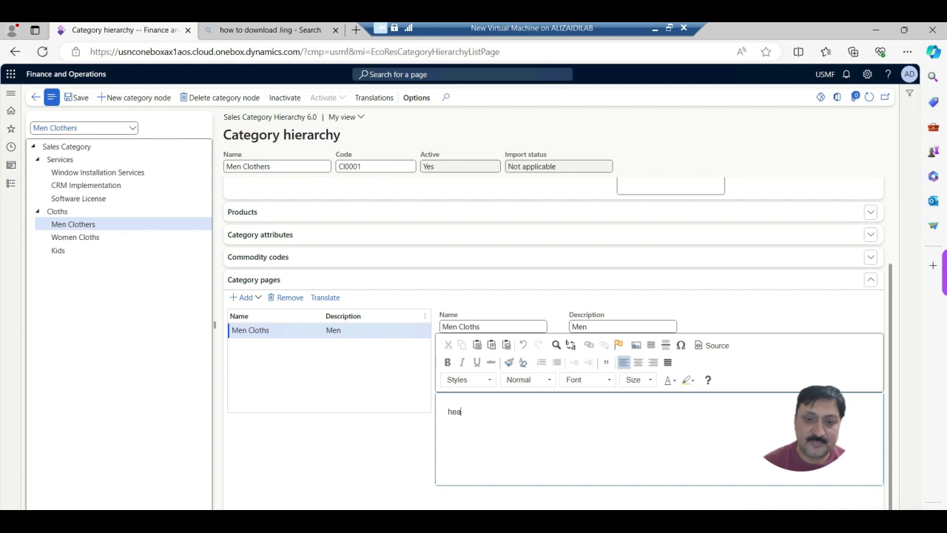
{"action": "type", "text": "ding 1 "}
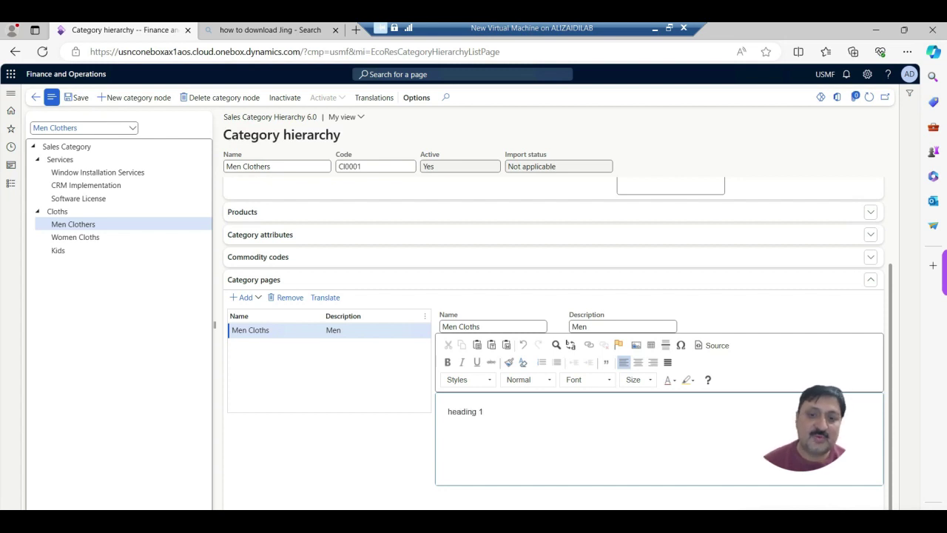
{"action": "type", "text": "Bold"}
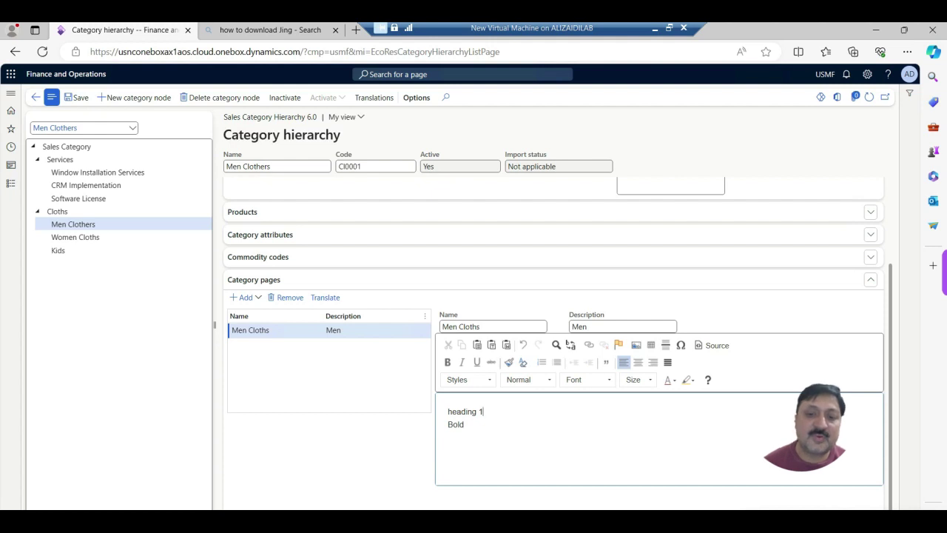
Format the "heading 1" line as Heading 1 and make the "Bold" line bold on the Men Cloths category page.
{"action": "key", "text": "shift+Home"}
{"action": "left_click", "coordinate": [550, 380]}
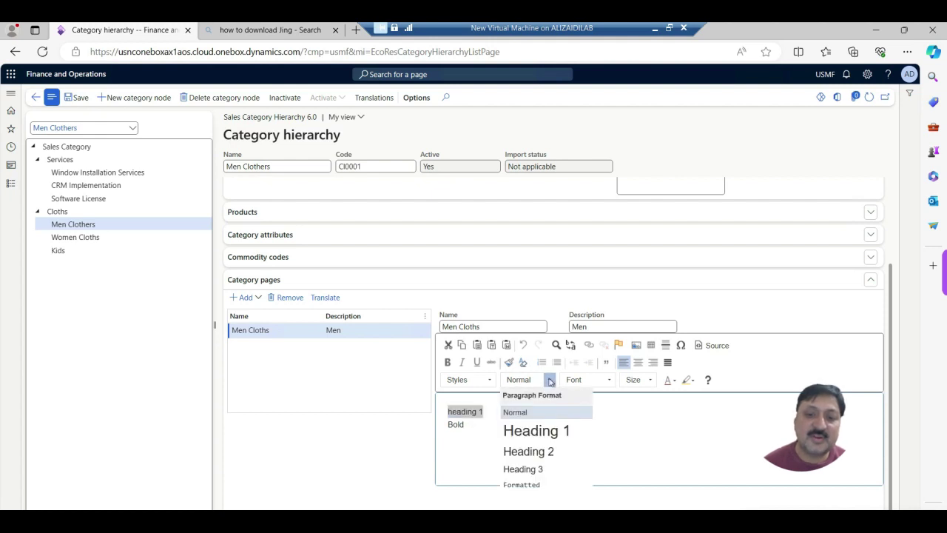
{"action": "left_click", "coordinate": [537, 431]}
{"action": "left_click", "coordinate": [465, 440]}
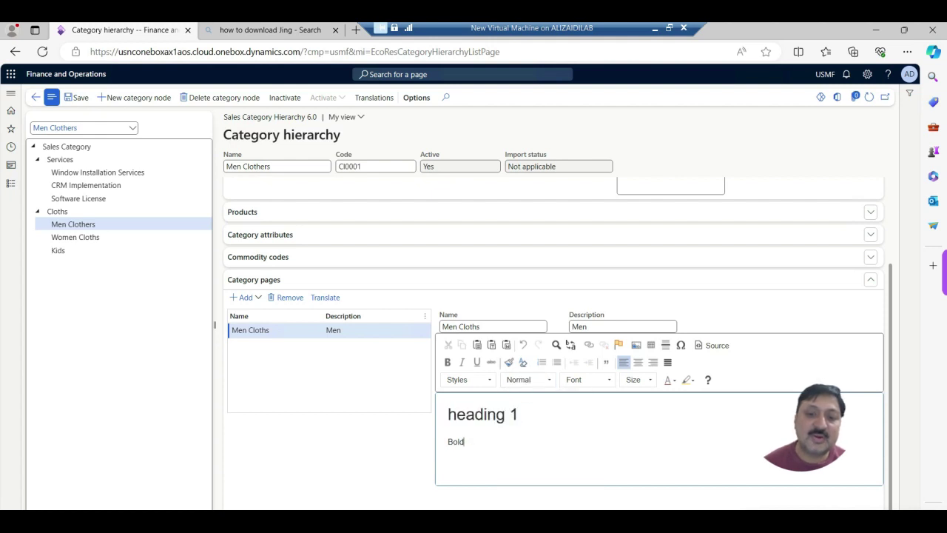
{"action": "key", "text": "shift+Home"}
{"action": "left_click", "coordinate": [448, 363]}
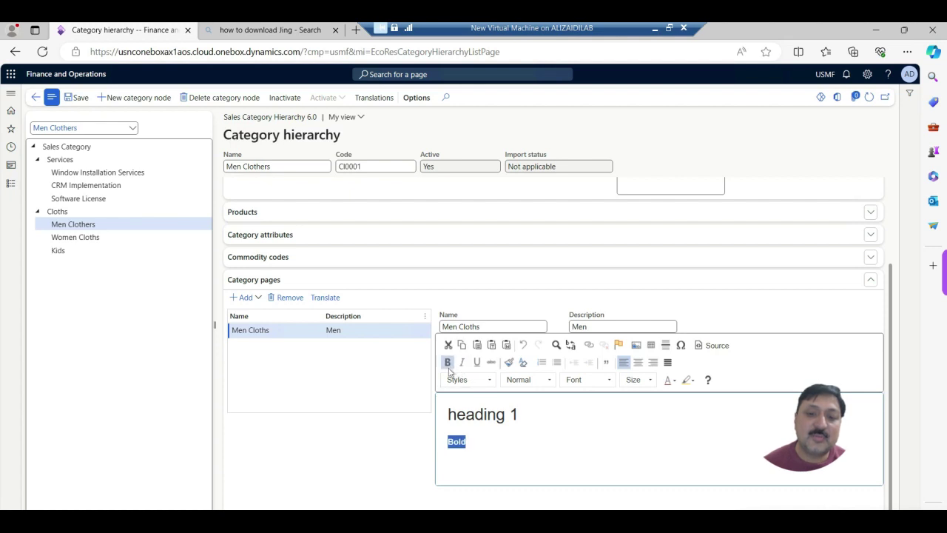
{"action": "left_click", "coordinate": [466, 442]}
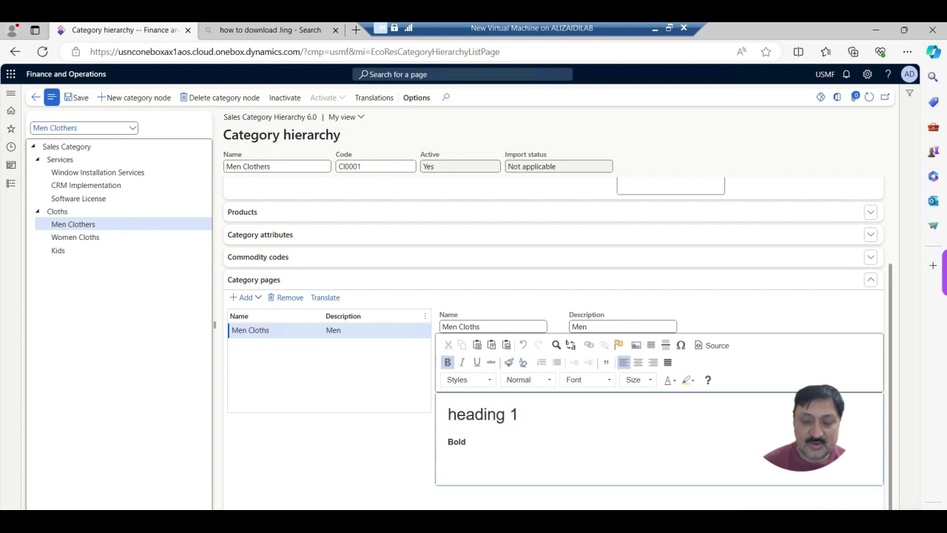
{"action": "key", "text": "Return"}
{"action": "type", "text": "wwww"}
{"action": "key", "text": "BackSpace"}
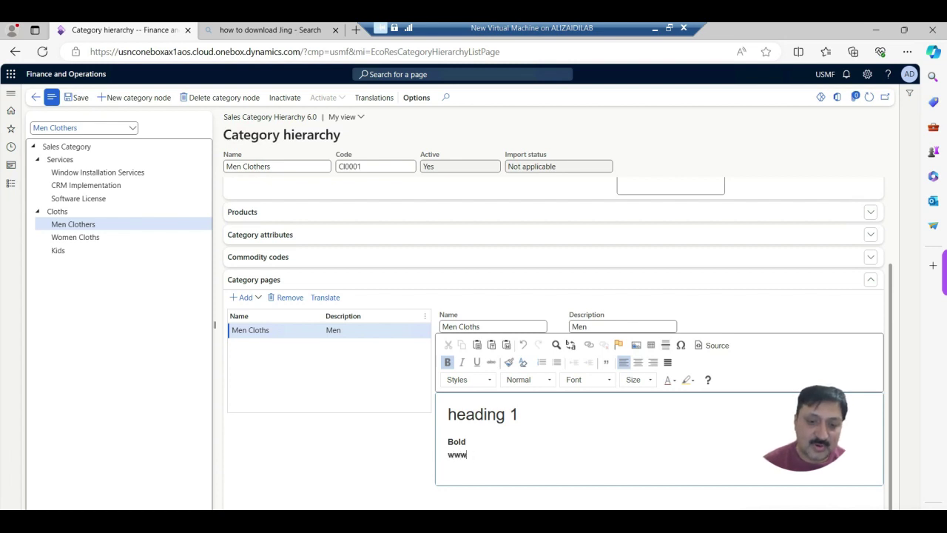
{"action": "type", "text": ".google.com/"}
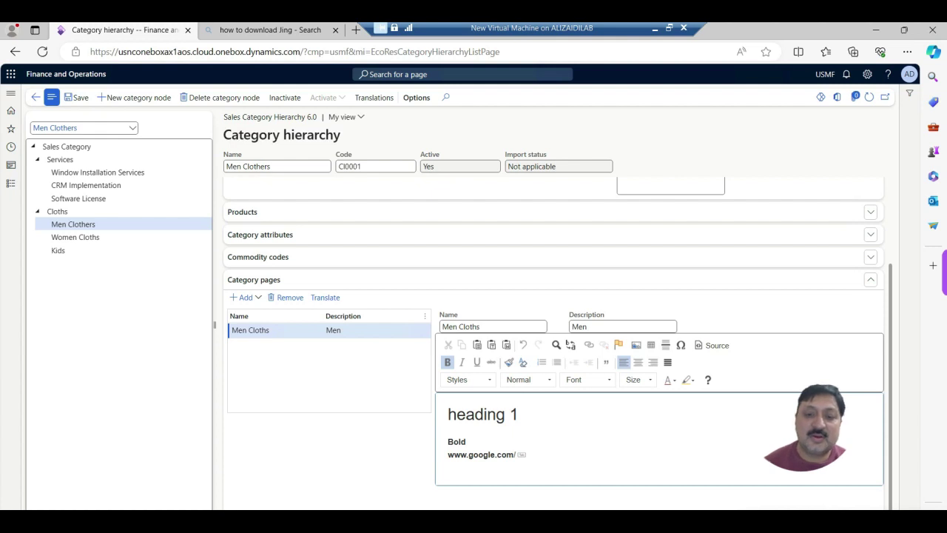
{"action": "left_click_drag", "start_coordinate": [516, 454], "coordinate": [447, 454]}
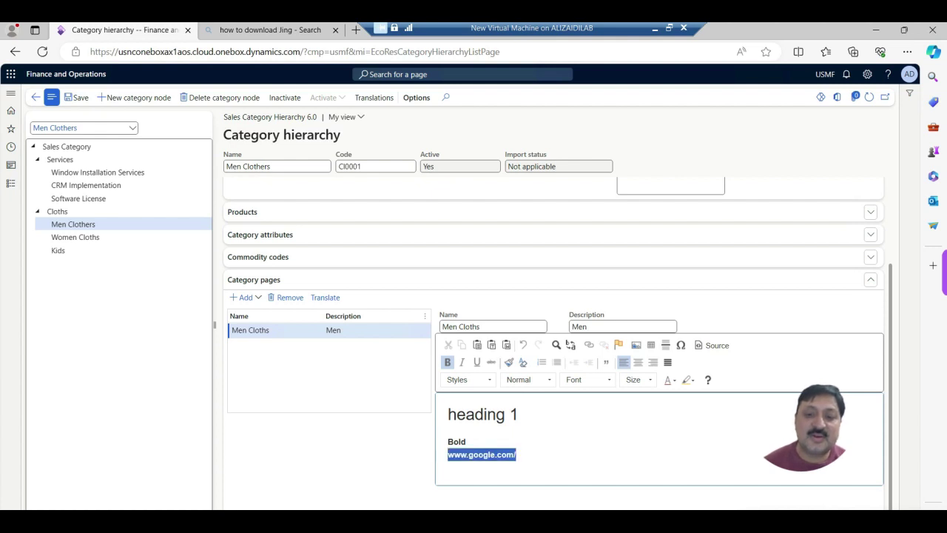
{"action": "left_click", "coordinate": [589, 346]}
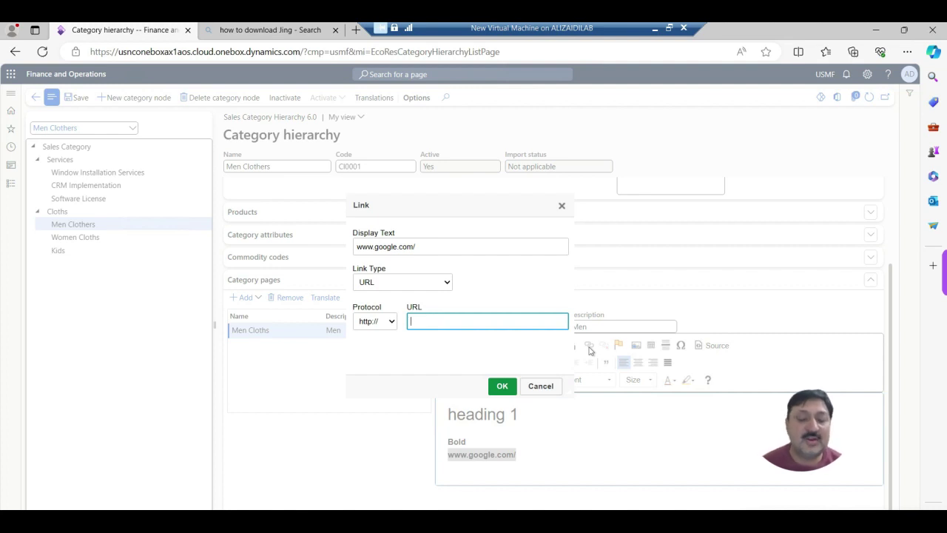
{"action": "type", "text": "www"}
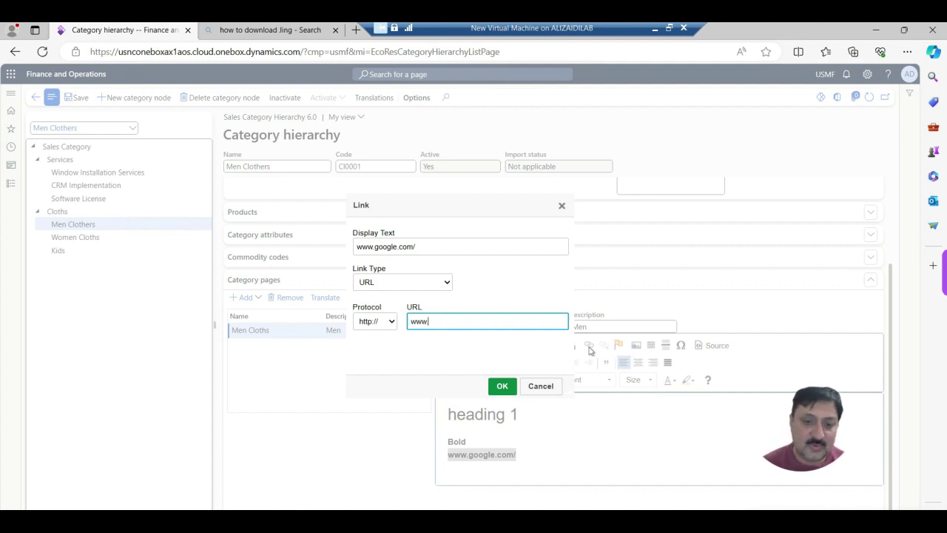
{"action": "type", "text": ".google.com"}
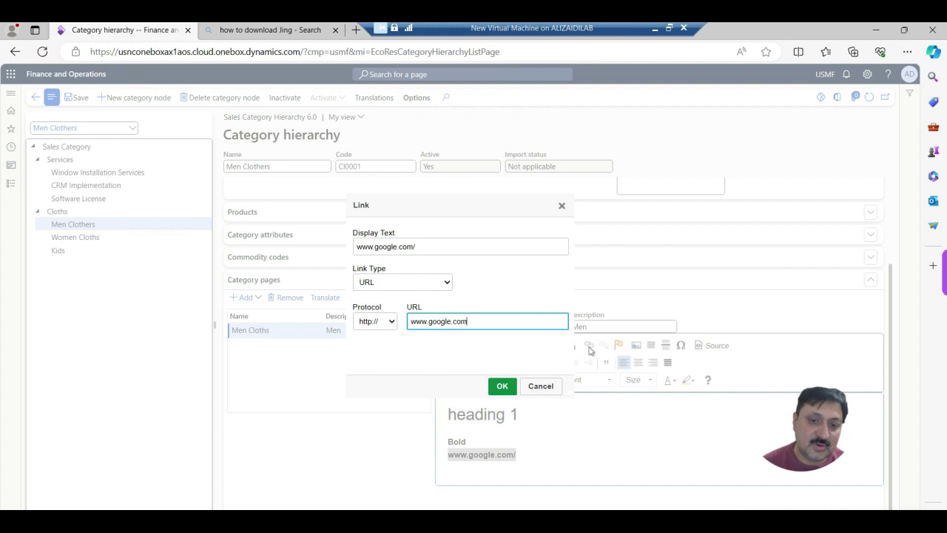
{"action": "left_click", "coordinate": [502, 385]}
{"action": "key", "text": "Right"}
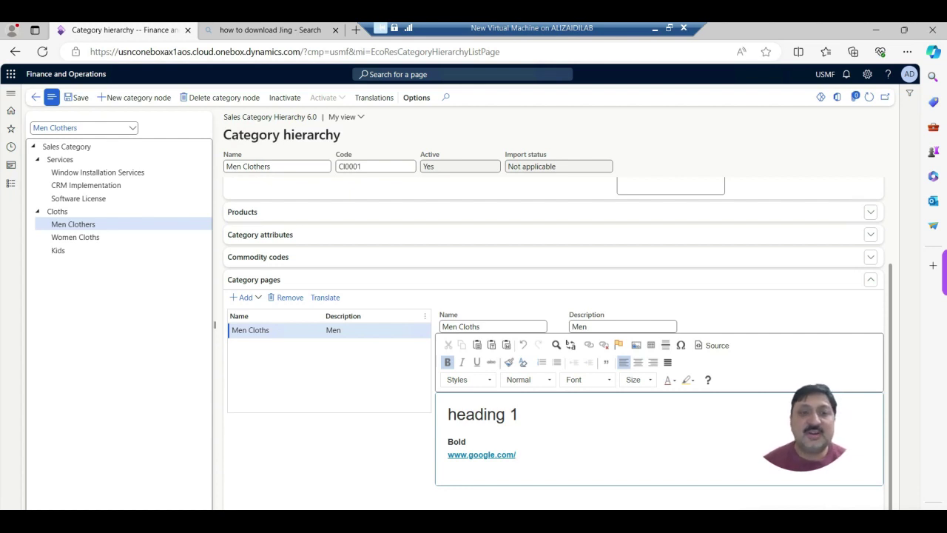
Look at the languages available for translating the Men Clothers category text, and return to the hierarchy without adding a translation.
{"action": "left_click", "coordinate": [375, 98]}
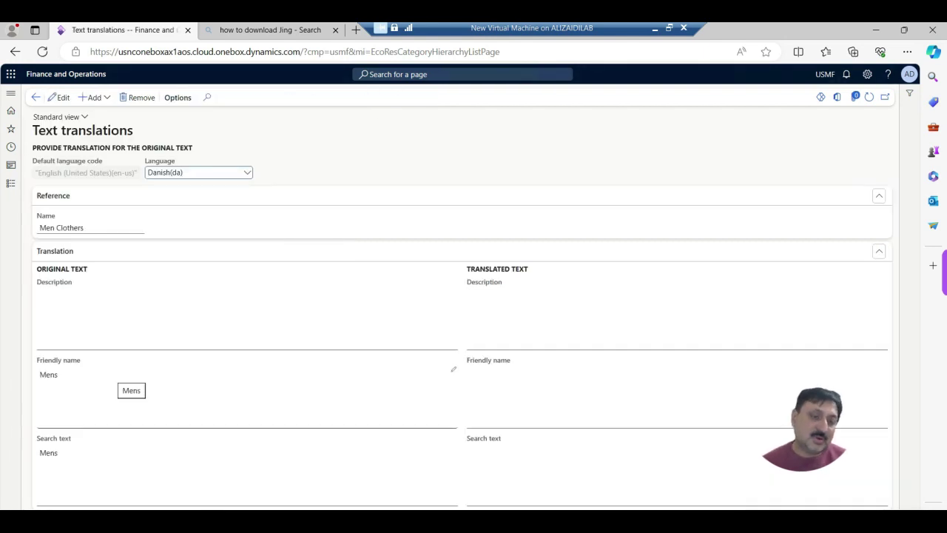
{"action": "left_click", "coordinate": [247, 175]}
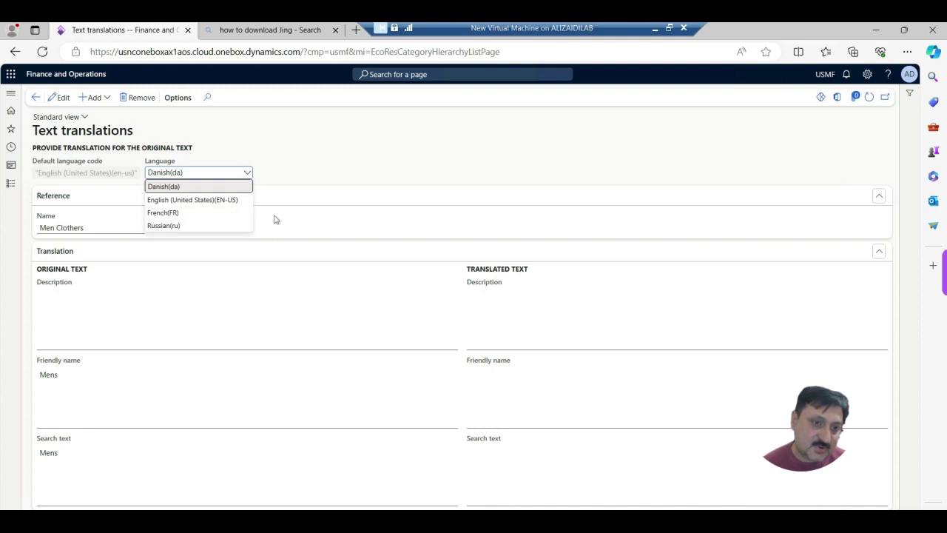
{"action": "left_click", "coordinate": [314, 172]}
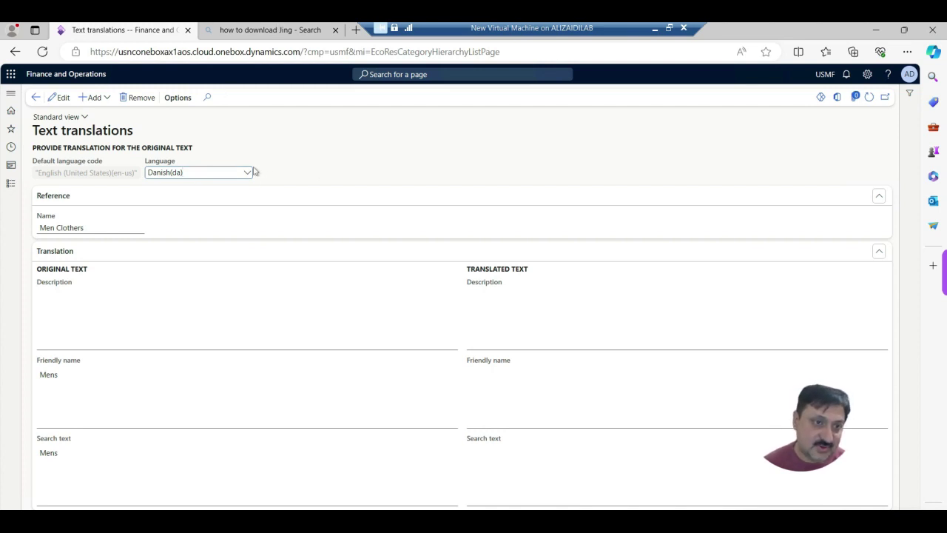
{"action": "key", "text": "Escape"}
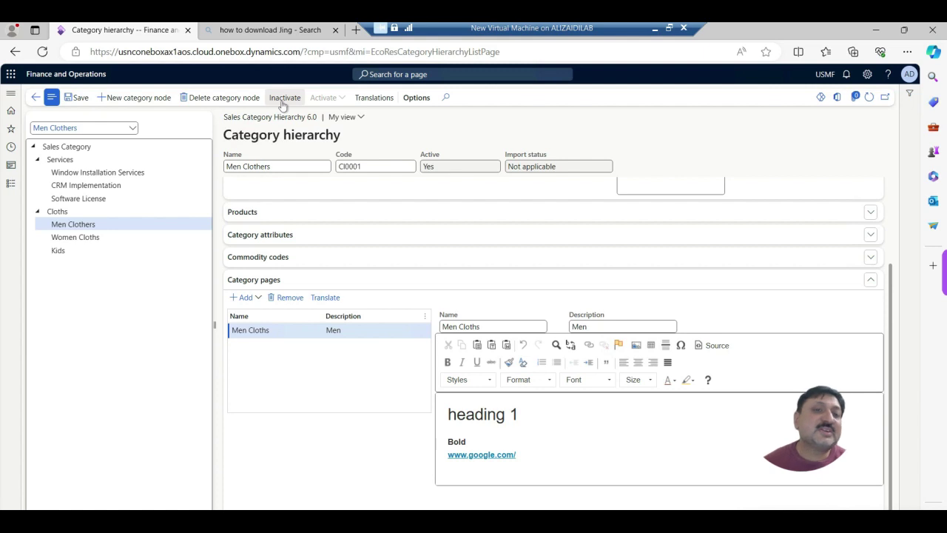
Select the Kids node and open the category hierarchy role associations from the product information management setup.
{"action": "left_click", "coordinate": [58, 250]}
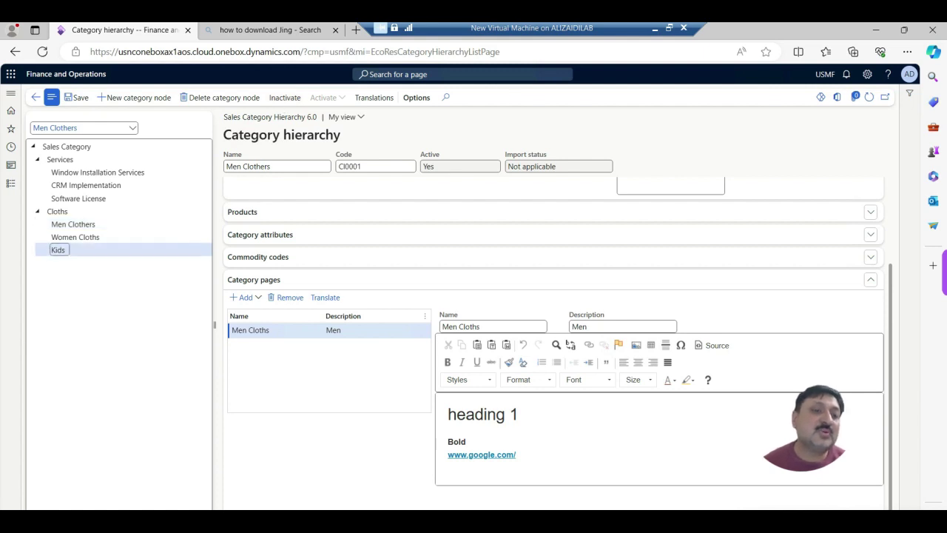
{"action": "left_click", "coordinate": [60, 250]}
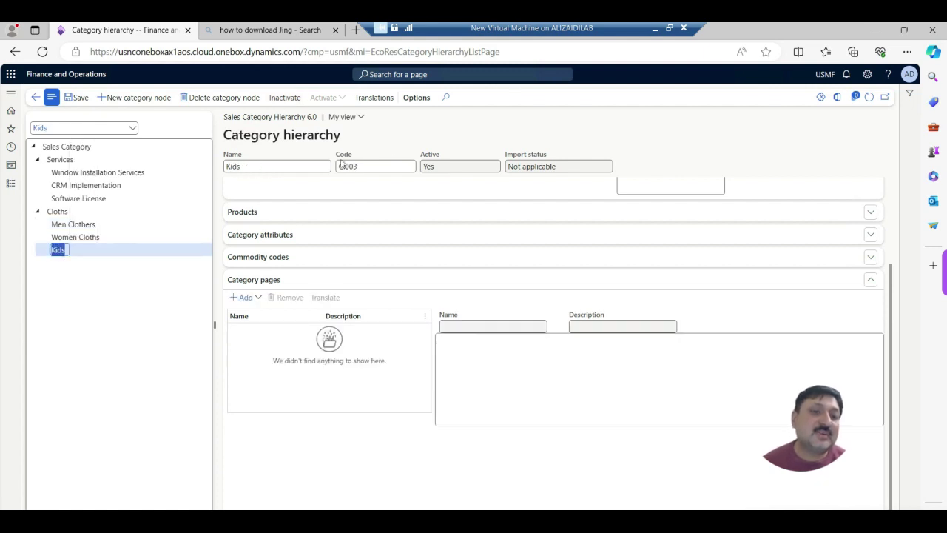
{"action": "key", "text": "alt+F1"}
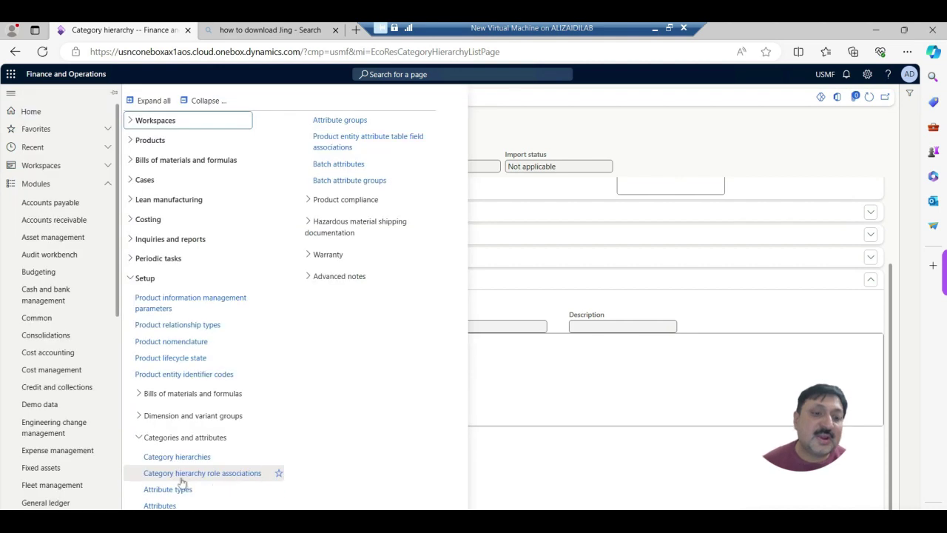
{"action": "left_click", "coordinate": [229, 476]}
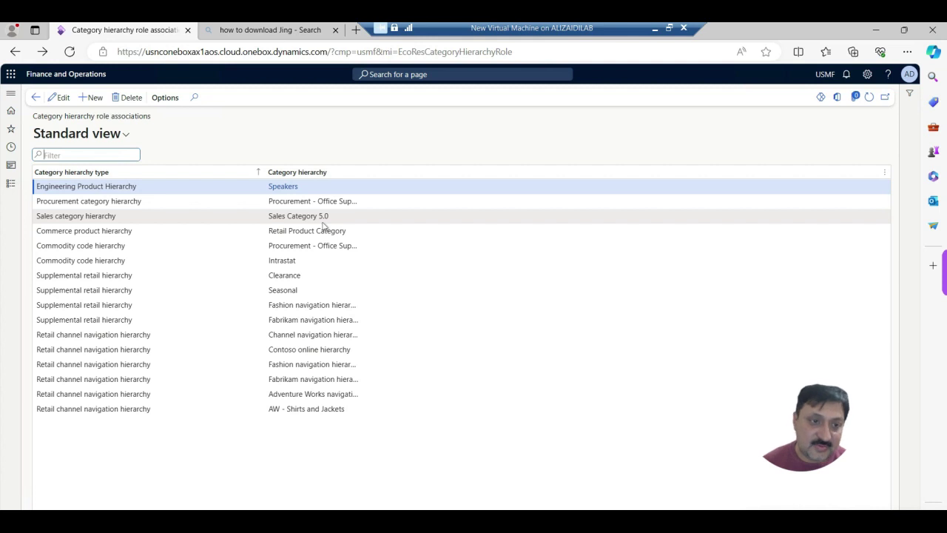
Try to save a new Sales category hierarchy role association for Sales Category Hierarchy 6.0, and delete the new row.
{"action": "left_click", "coordinate": [95, 98]}
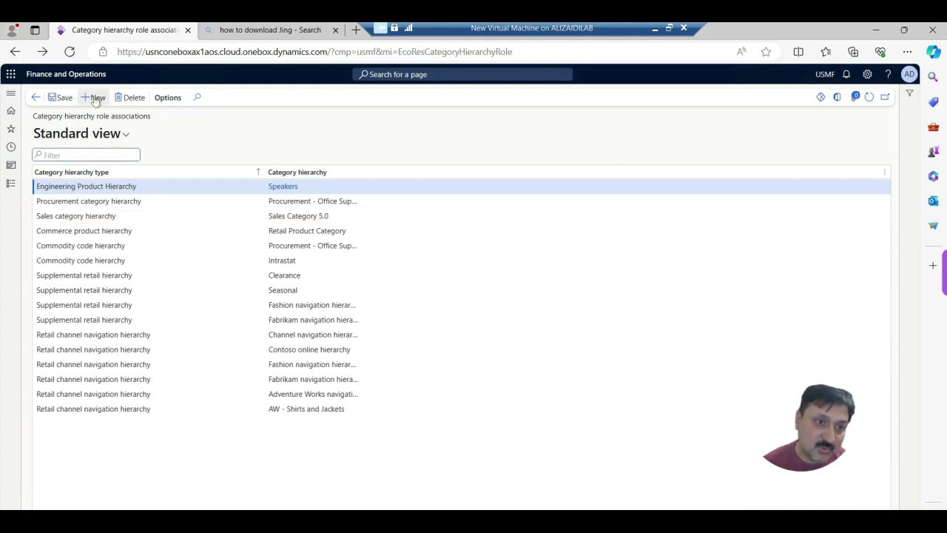
{"action": "left_click", "coordinate": [273, 187]}
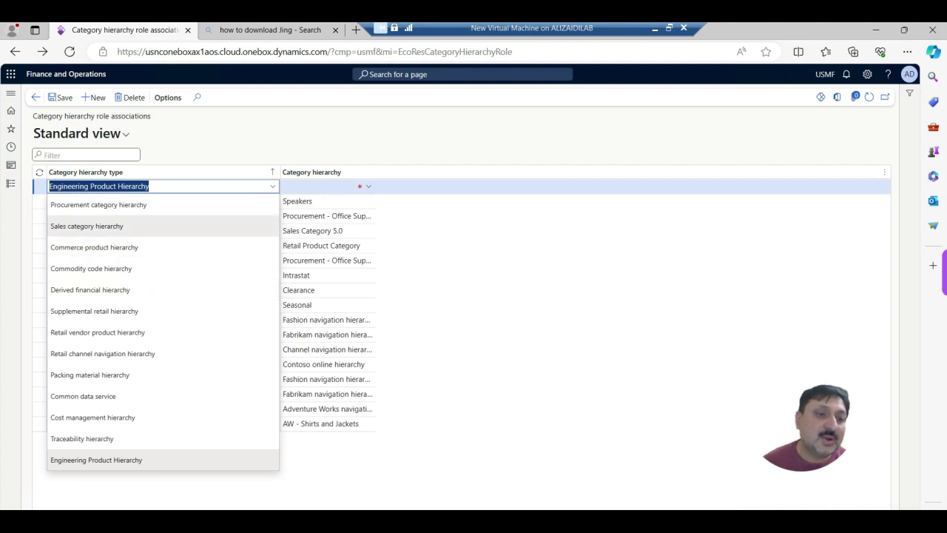
{"action": "left_click", "coordinate": [87, 226]}
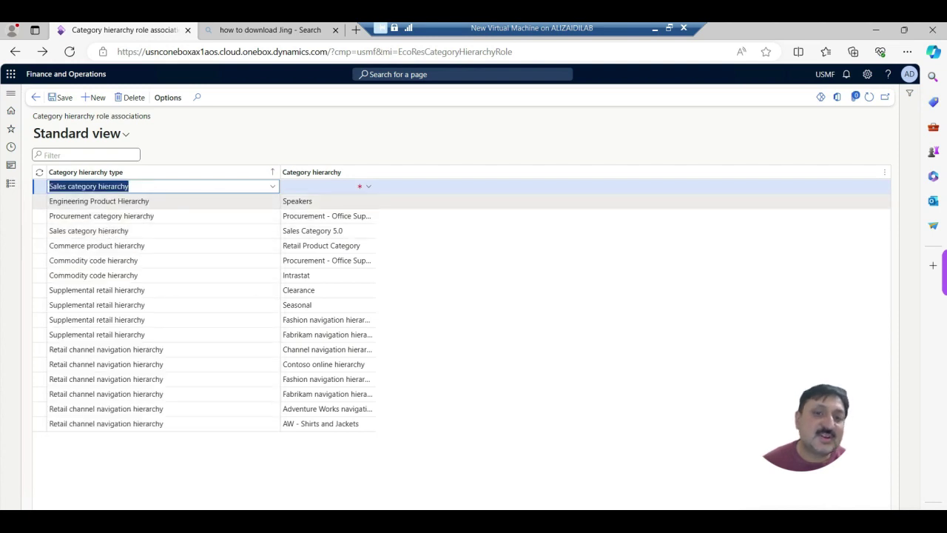
{"action": "left_click", "coordinate": [368, 189]}
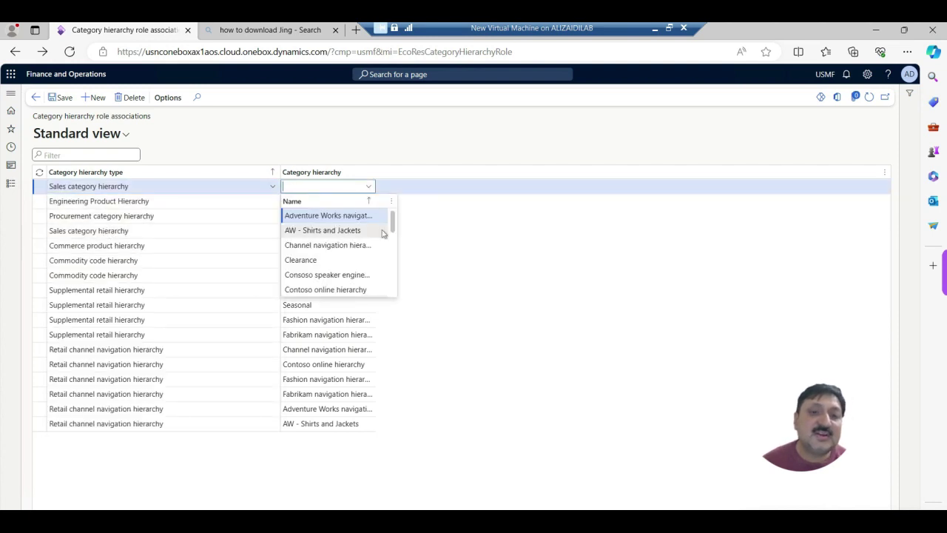
{"action": "left_click_drag", "start_coordinate": [393, 222], "coordinate": [392, 277]}
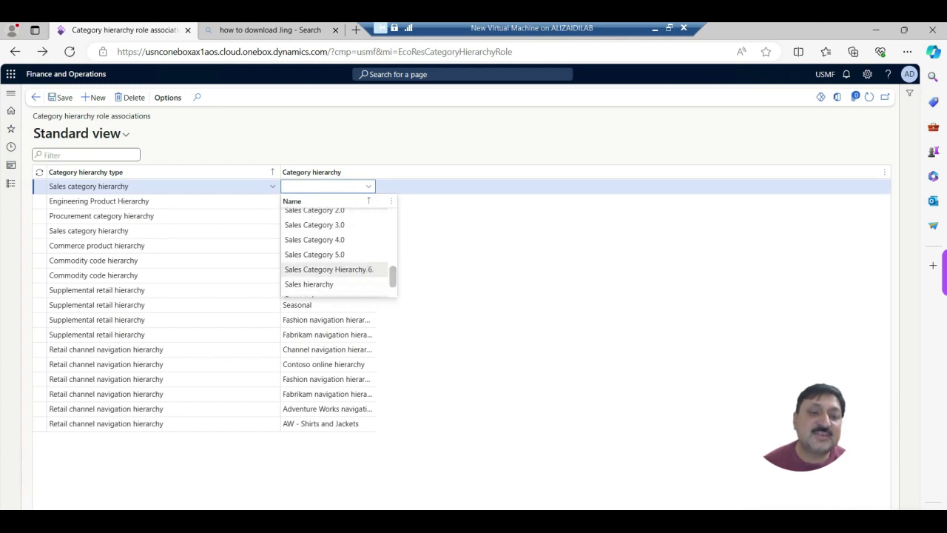
{"action": "left_click", "coordinate": [329, 269]}
{"action": "left_click", "coordinate": [61, 97]}
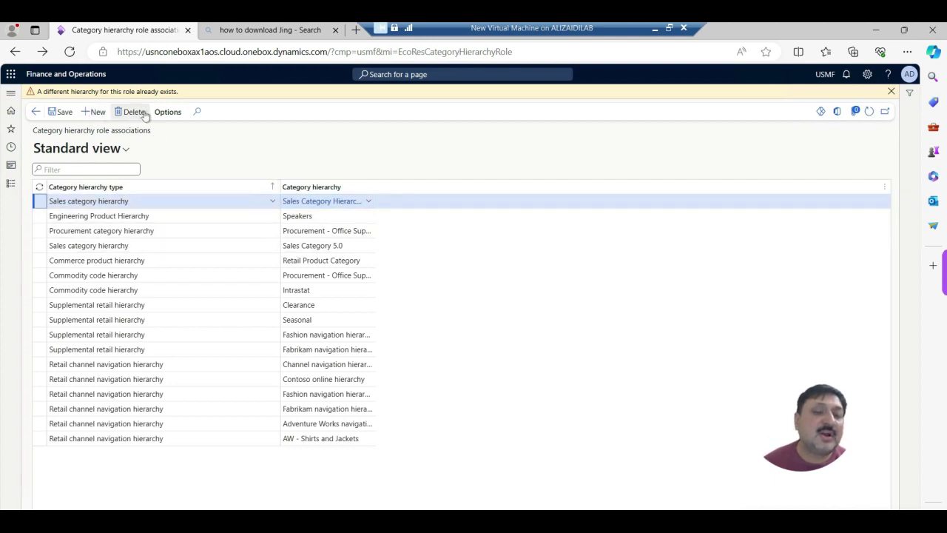
{"action": "left_click", "coordinate": [143, 113]}
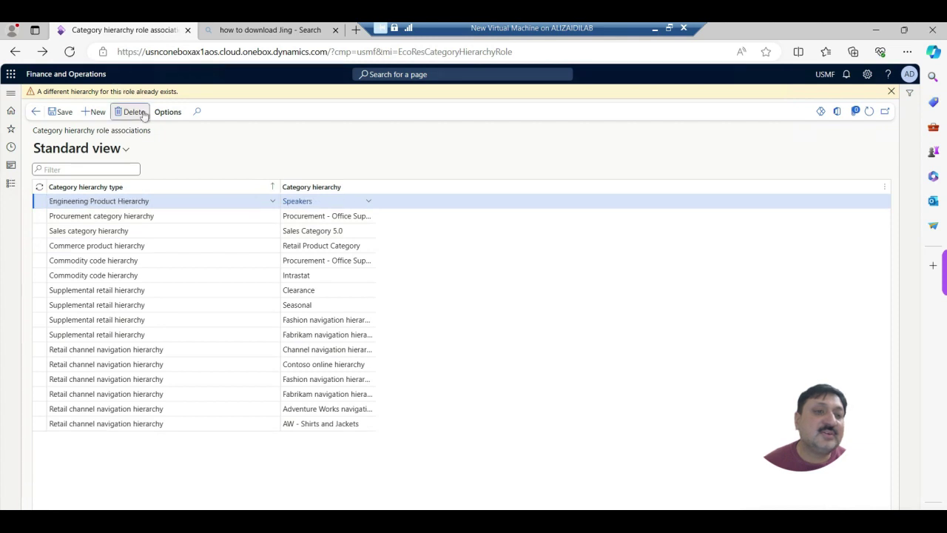
Delete the Sales category hierarchy role association that is assigned to Sales Category 5.0.
{"action": "left_click", "coordinate": [40, 232]}
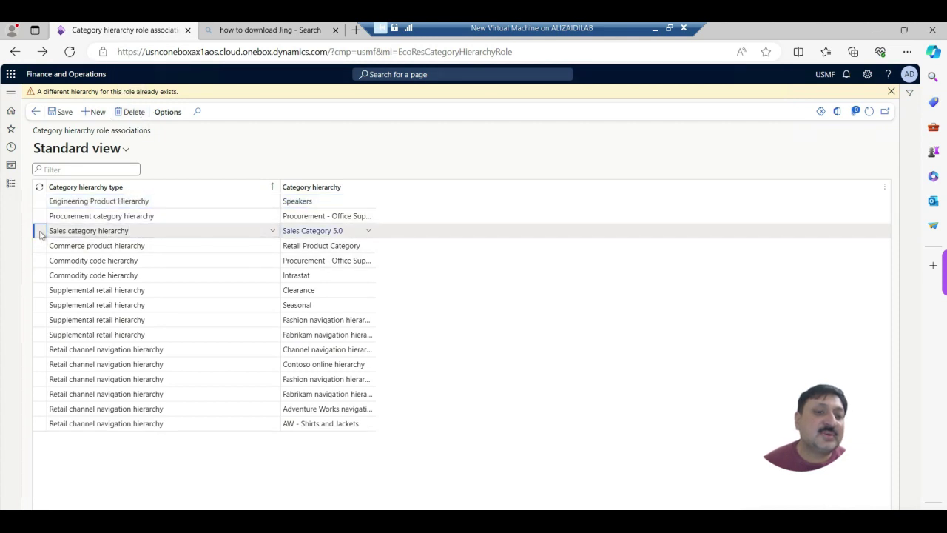
{"action": "left_click", "coordinate": [891, 91]}
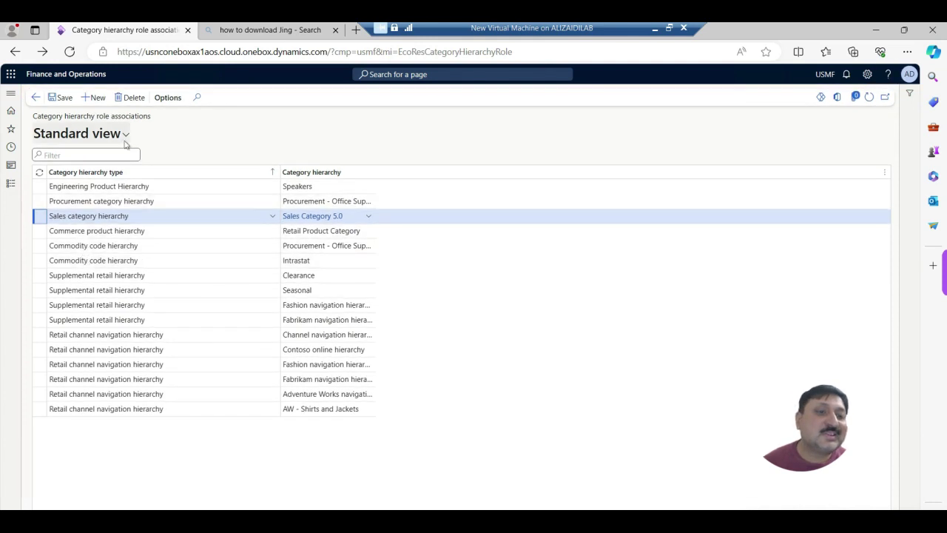
{"action": "left_click", "coordinate": [131, 98]}
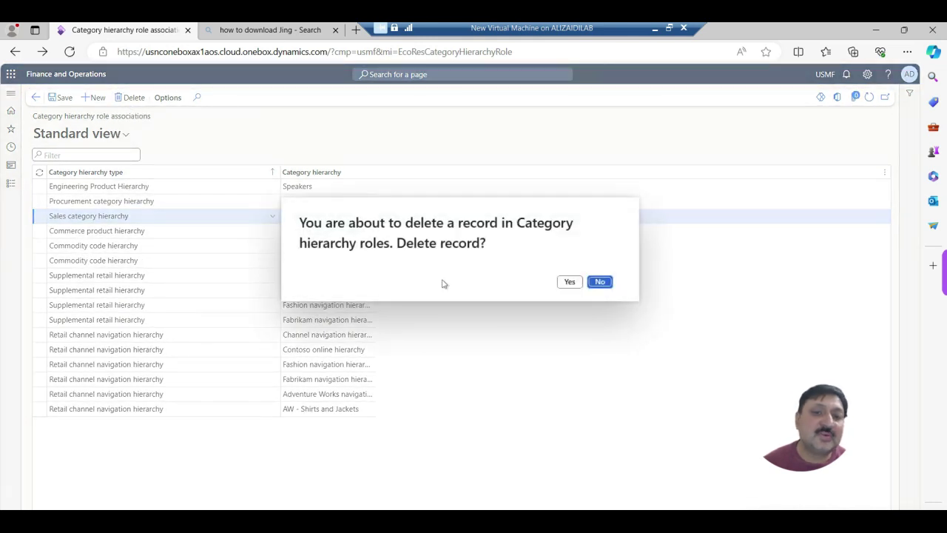
{"action": "left_click", "coordinate": [569, 282]}
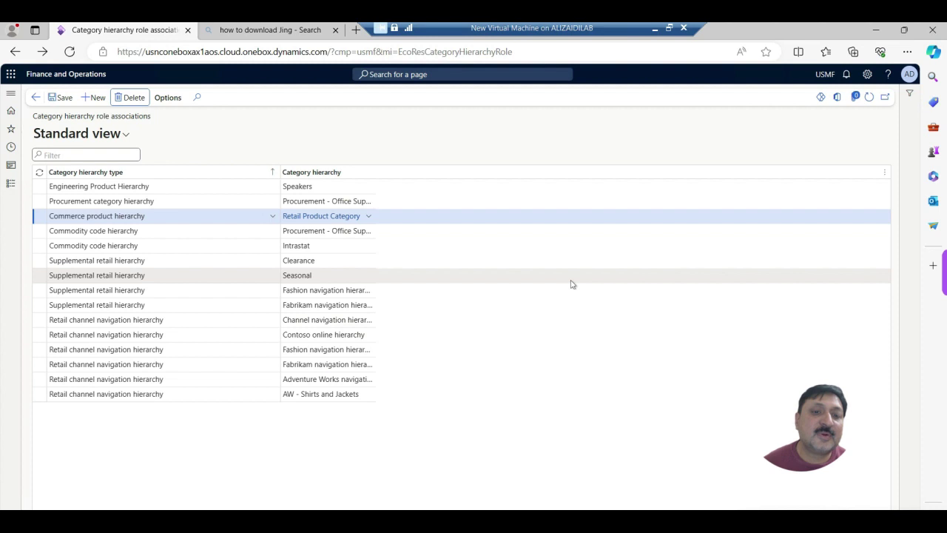
Add a new role association of type Sales category hierarchy and assign Sales Category Hierarchy 6.0 to it.
{"action": "left_click", "coordinate": [94, 97]}
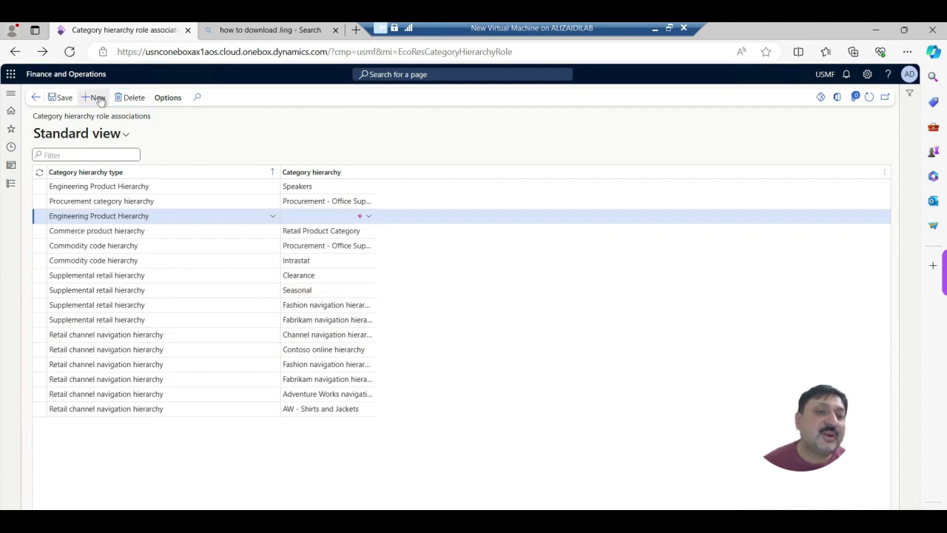
{"action": "left_click", "coordinate": [273, 216]}
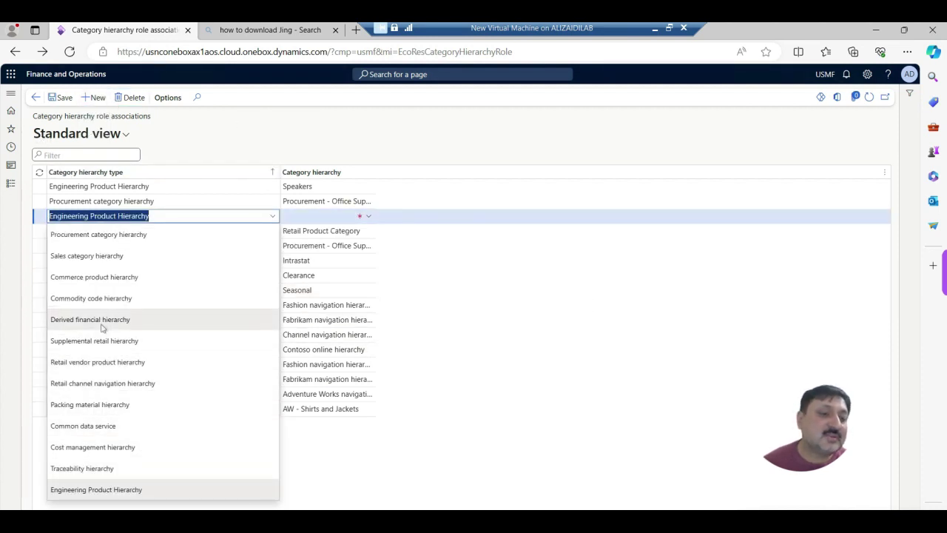
{"action": "left_click", "coordinate": [110, 257]}
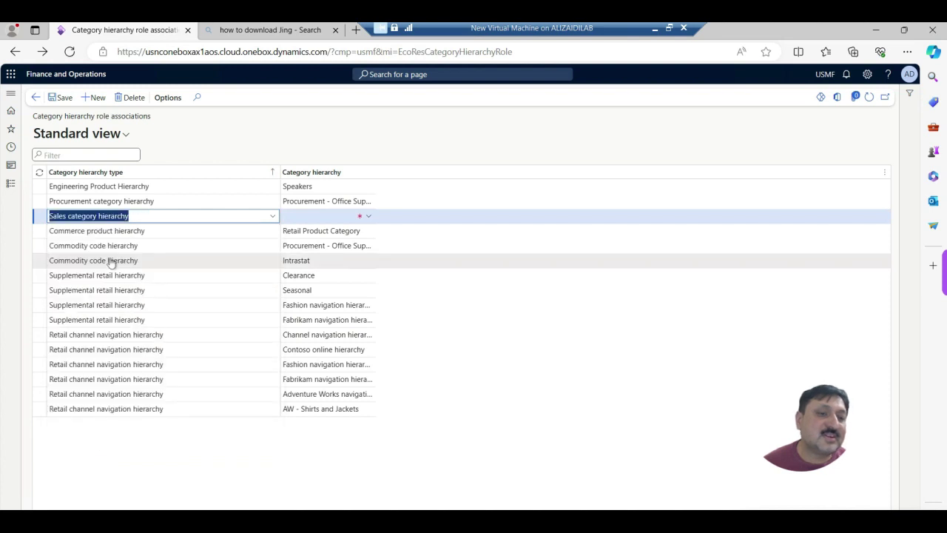
{"action": "left_click", "coordinate": [367, 218]}
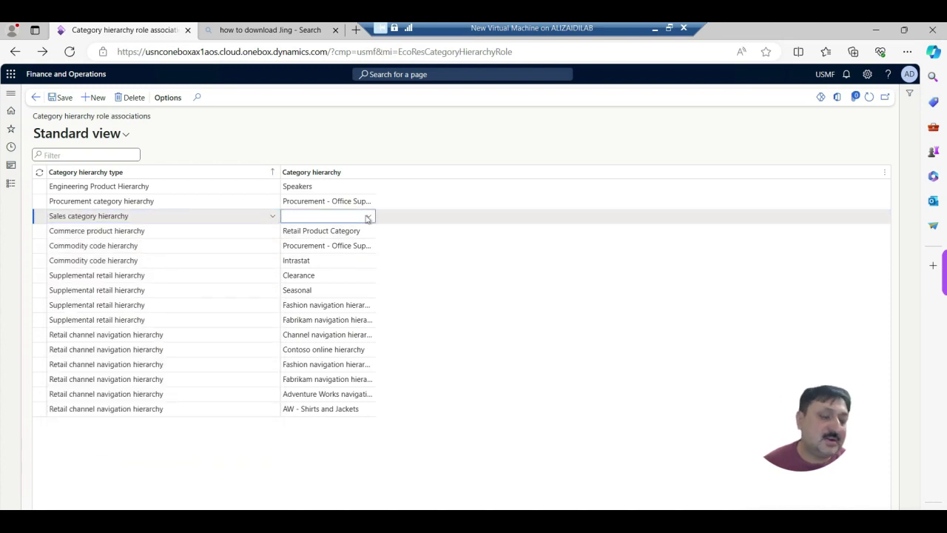
{"action": "left_click", "coordinate": [367, 218]}
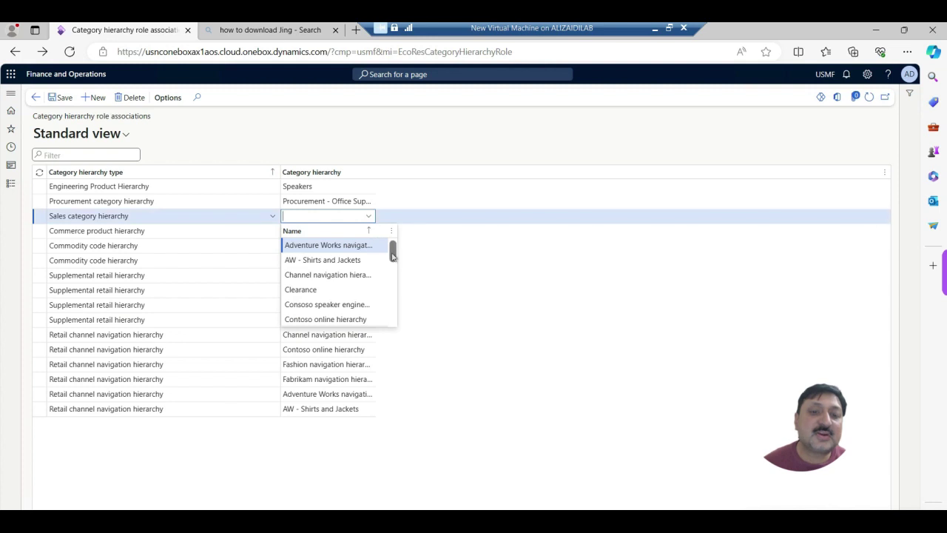
{"action": "left_click_drag", "start_coordinate": [393, 254], "coordinate": [393, 311]}
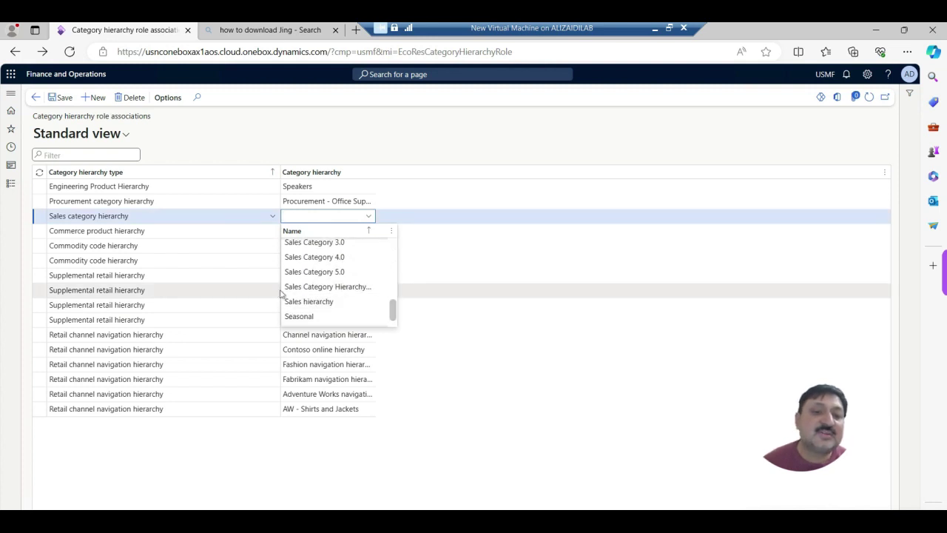
{"action": "left_click", "coordinate": [314, 286]}
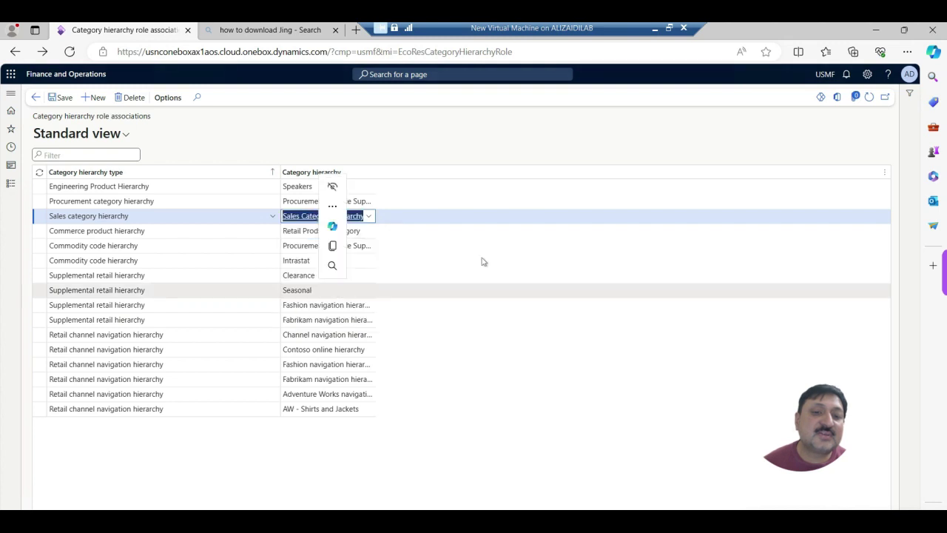
Widen the Category hierarchy column to fit the full hierarchy names, and select the Sales Category Hierarchy 6.0 row.
{"action": "left_click", "coordinate": [463, 245]}
{"action": "left_click_drag", "start_coordinate": [378, 172], "coordinate": [469, 182]}
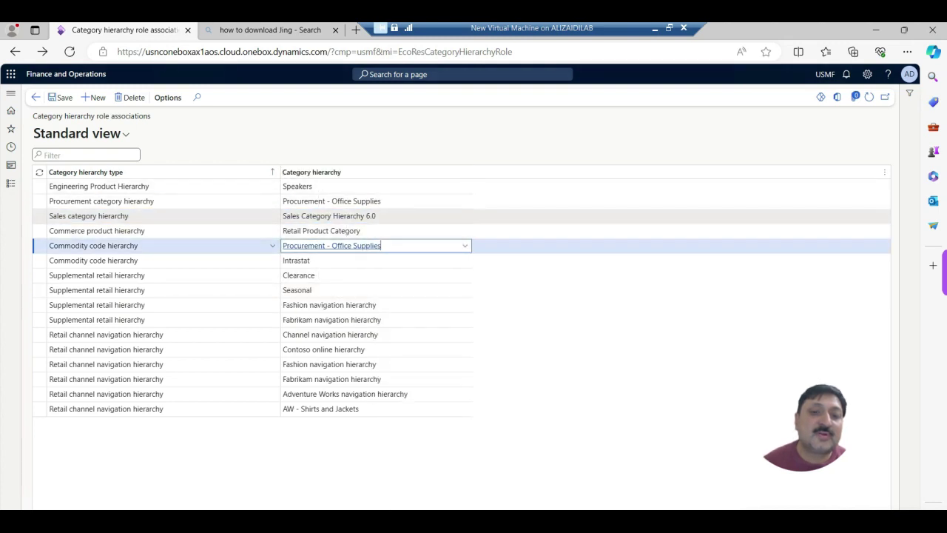
{"action": "left_click", "coordinate": [397, 218]}
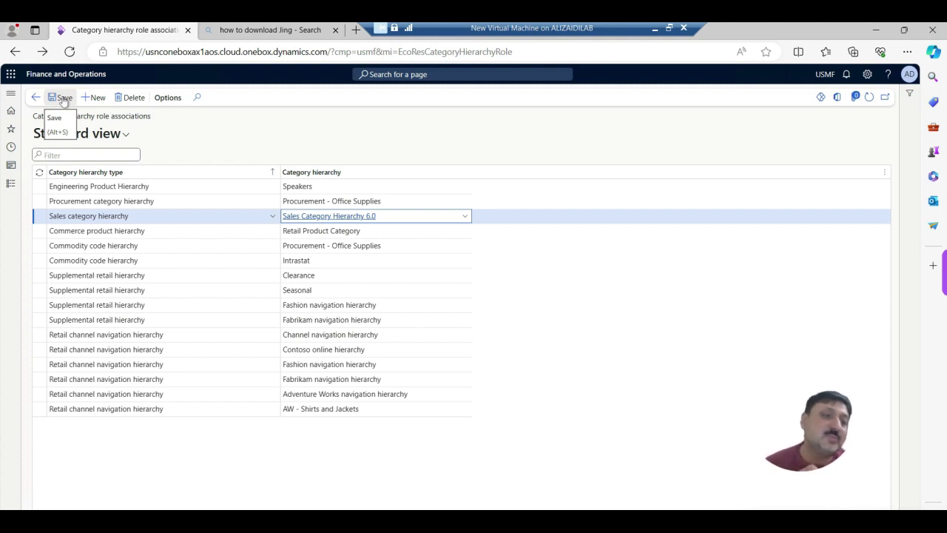
Open the Sales categories setup page of the Sales and marketing module.
{"action": "left_click", "coordinate": [12, 183]}
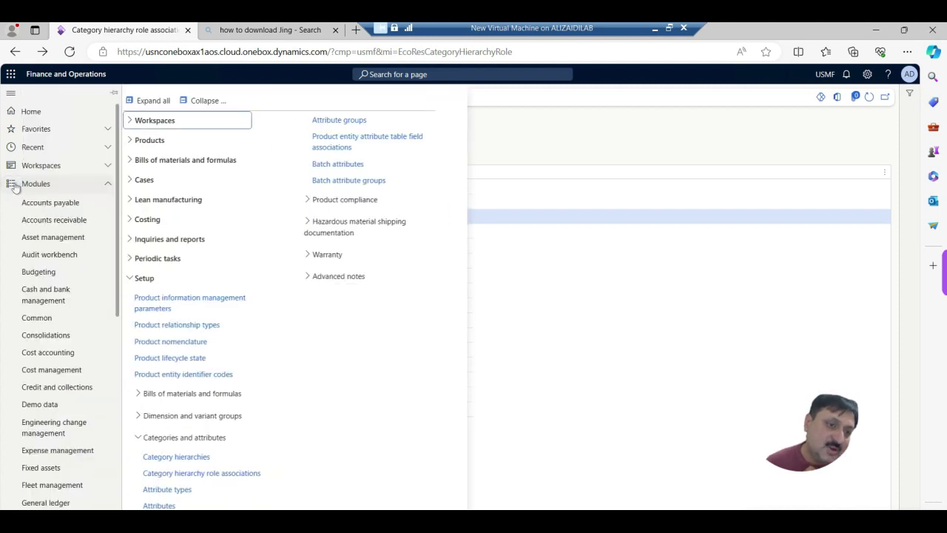
{"action": "left_click_drag", "start_coordinate": [120, 319], "coordinate": [119, 423]}
{"action": "scroll", "coordinate": [65, 470], "scroll_direction": "down", "scroll_amount": 3}
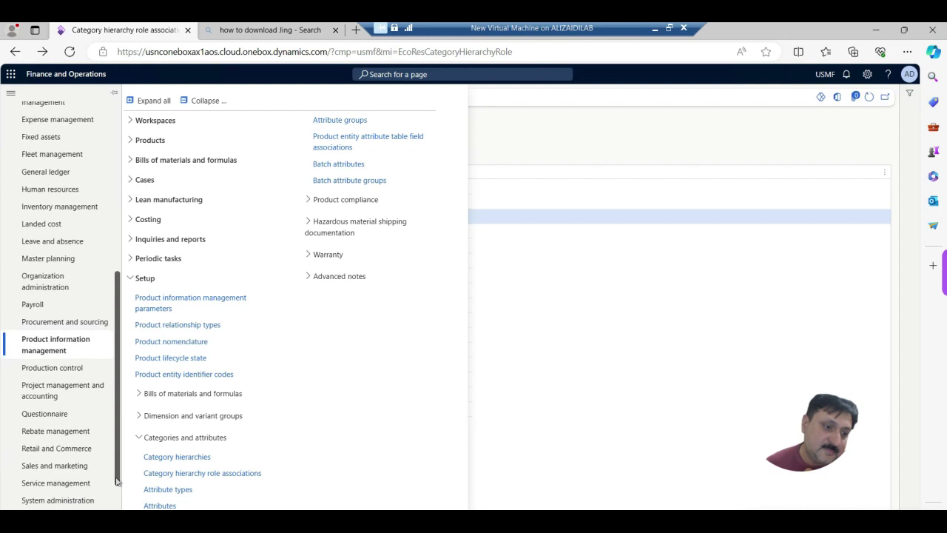
{"action": "left_click", "coordinate": [65, 468]}
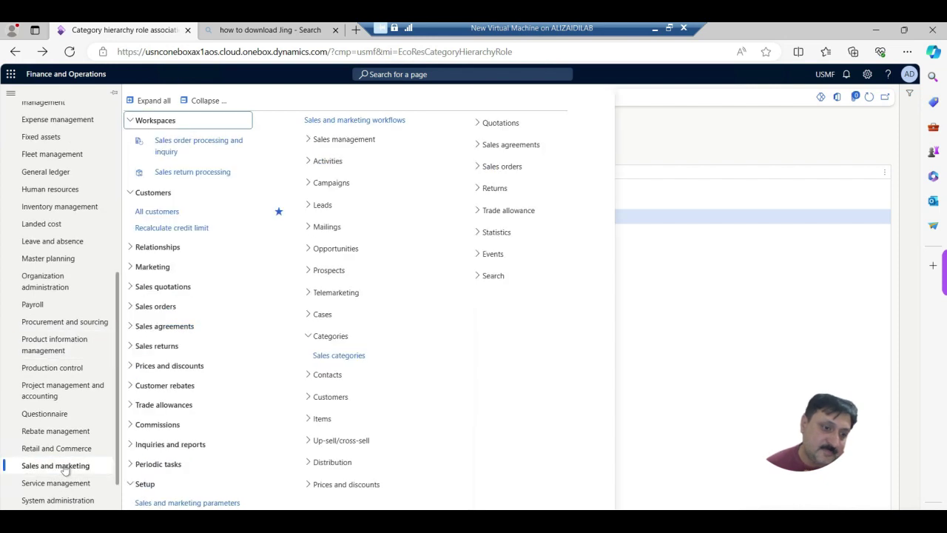
{"action": "left_click", "coordinate": [337, 358]}
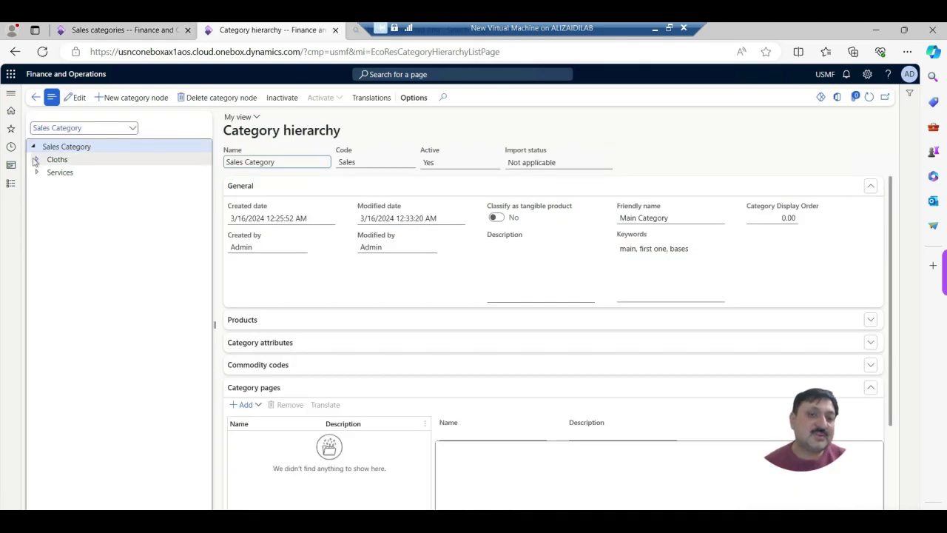
Examine the display order of the Cloths and Services subcategories in the category hierarchy, and compare it with their sequence in Sales categories.
{"action": "left_click", "coordinate": [35, 160]}
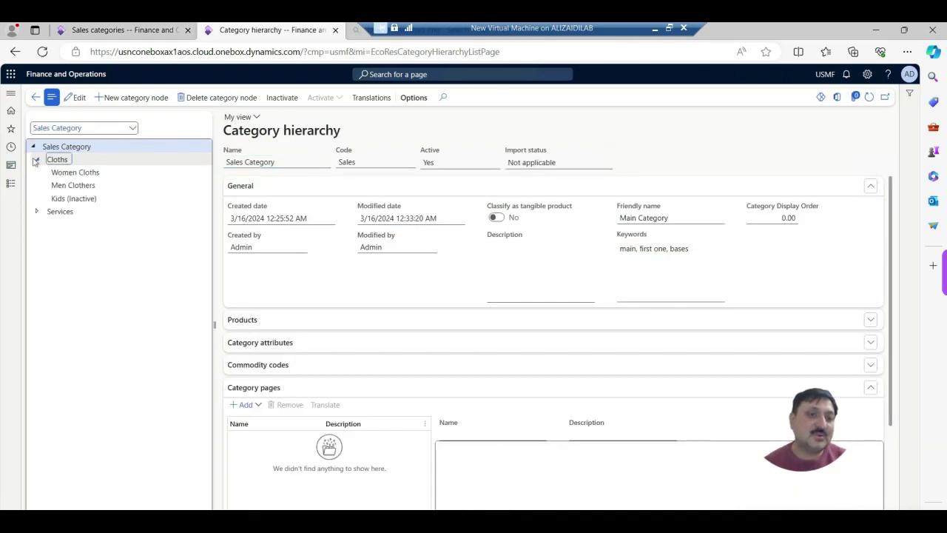
{"action": "key", "text": "Down"}
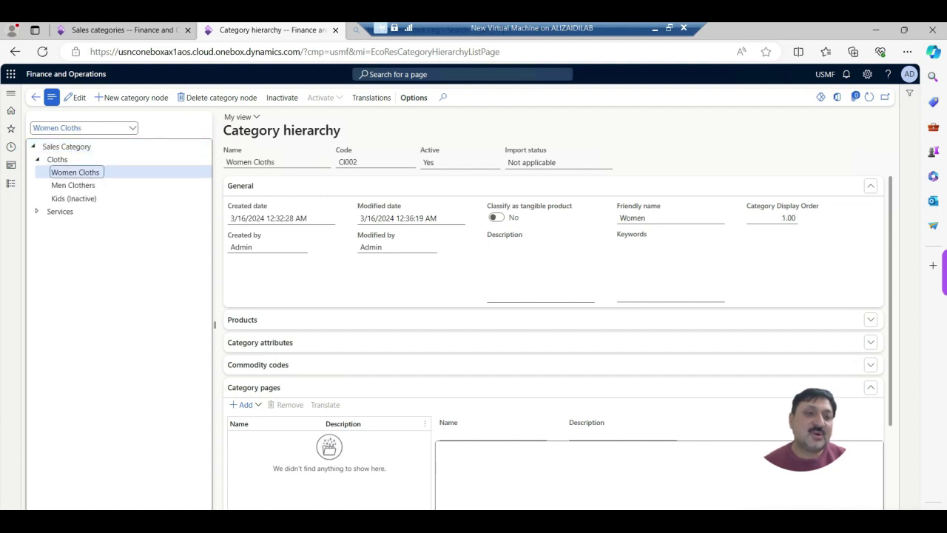
{"action": "left_click", "coordinate": [73, 185]}
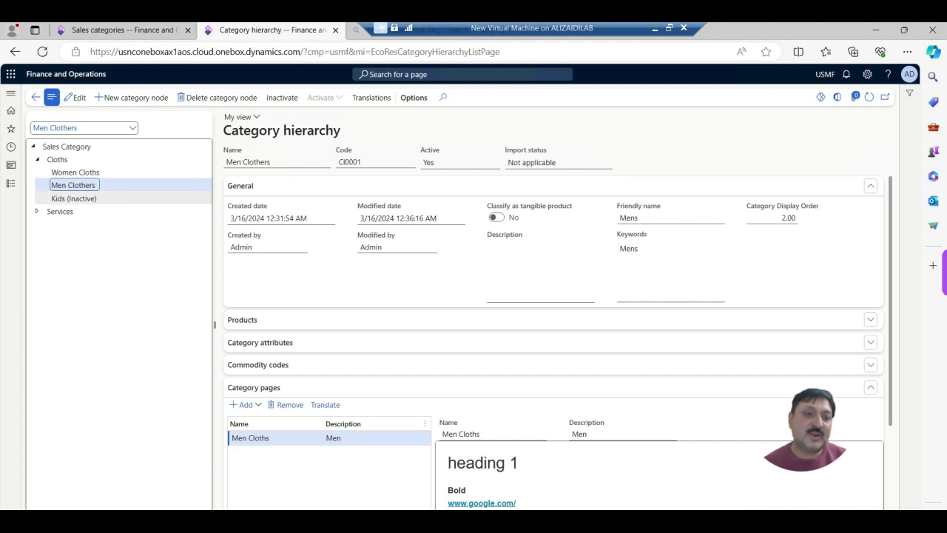
{"action": "left_click", "coordinate": [74, 198]}
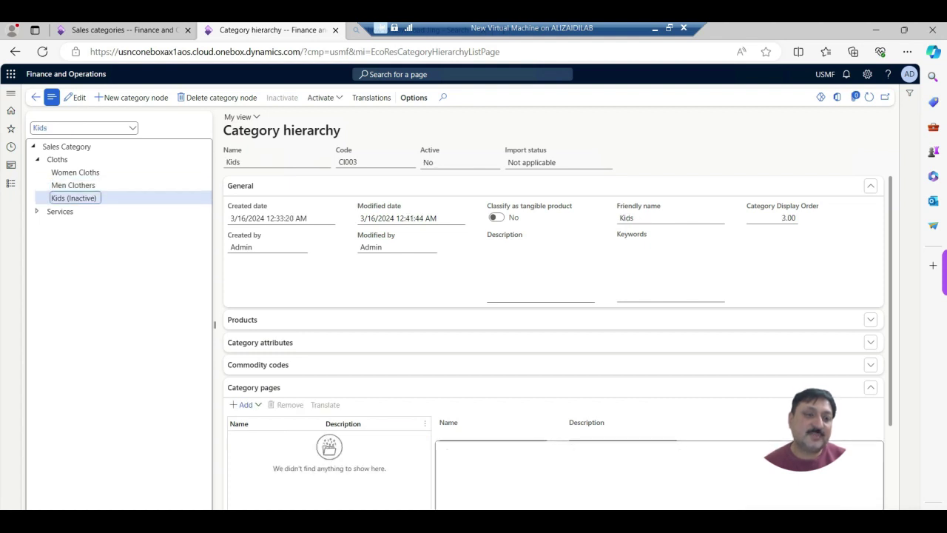
{"action": "left_click", "coordinate": [37, 211]}
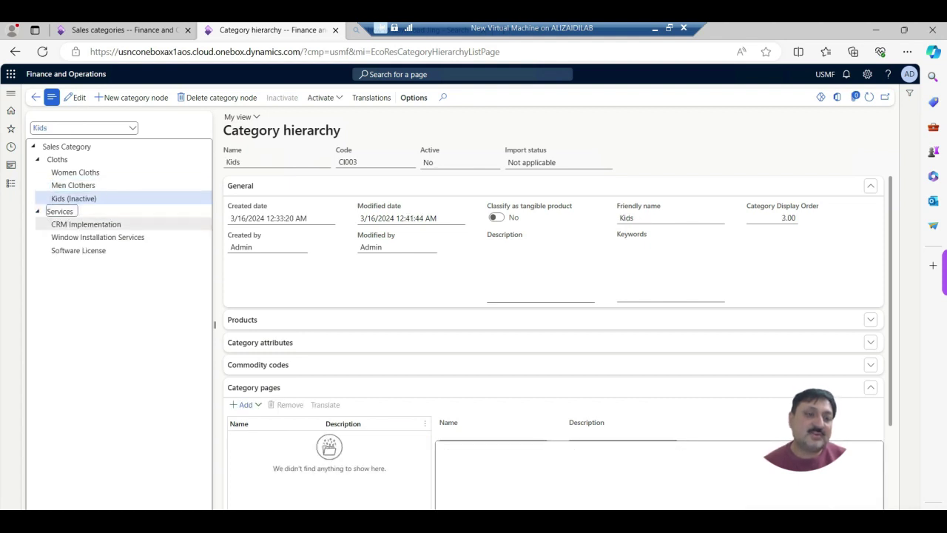
{"action": "left_click", "coordinate": [85, 224]}
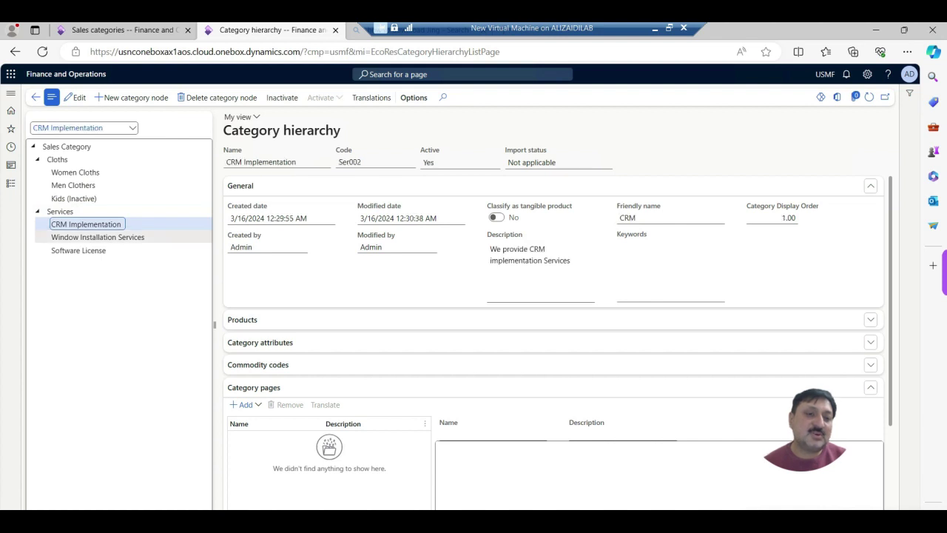
{"action": "left_click", "coordinate": [97, 237]}
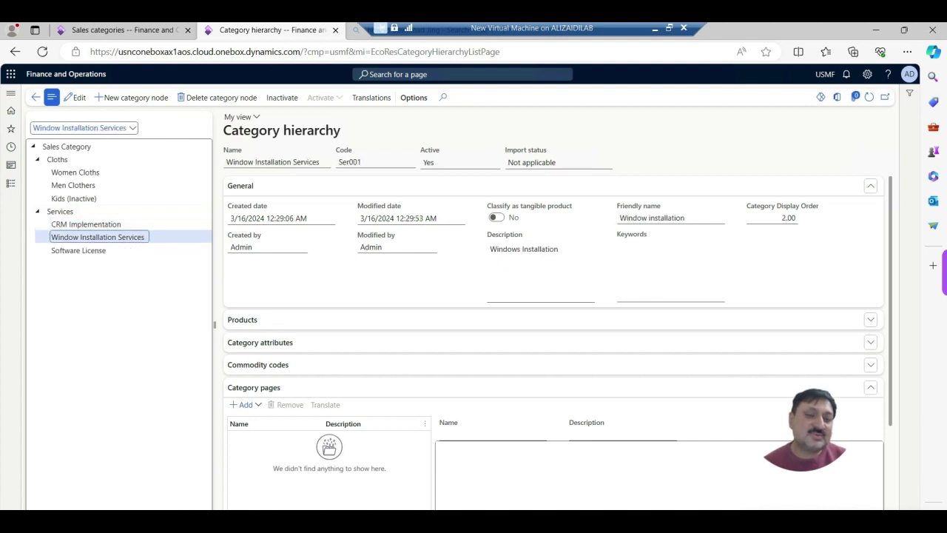
{"action": "left_click", "coordinate": [82, 251]}
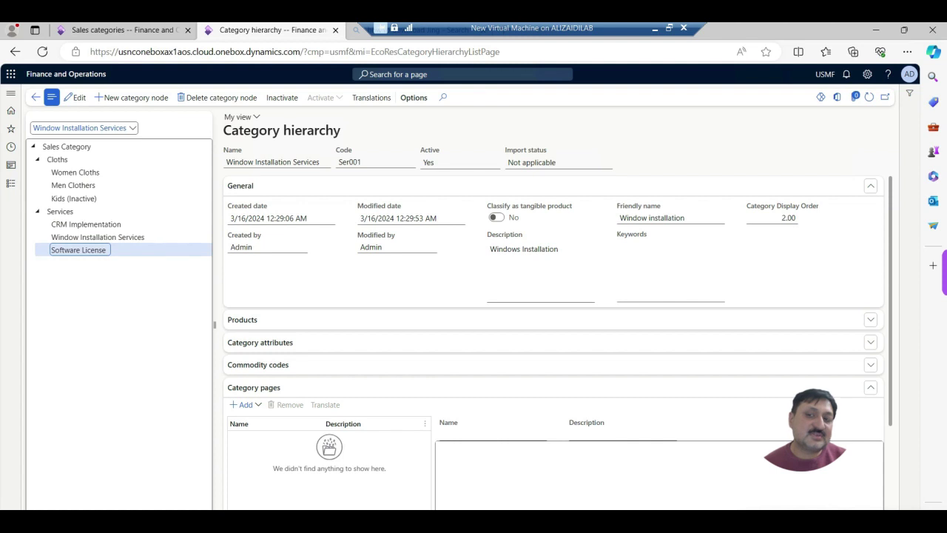
{"action": "left_click", "coordinate": [87, 30]}
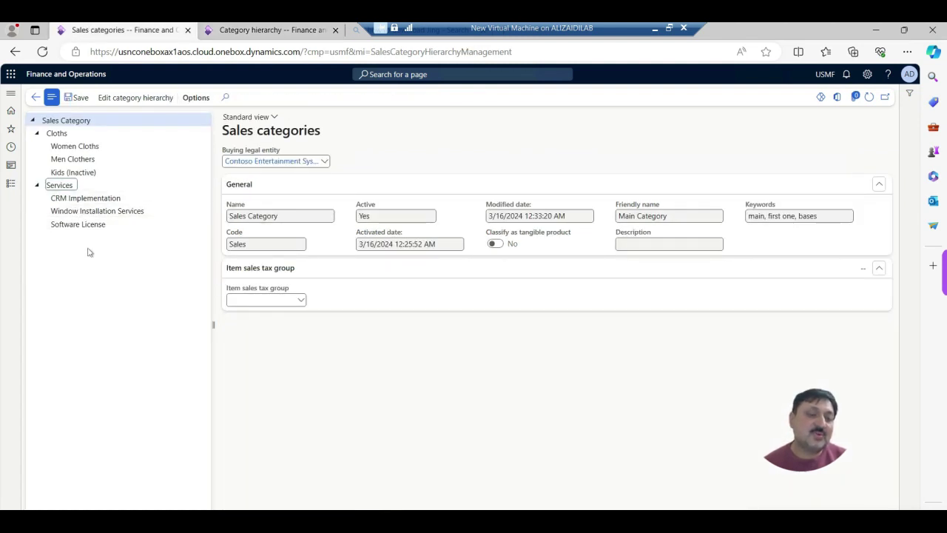
{"action": "left_click", "coordinate": [254, 29]}
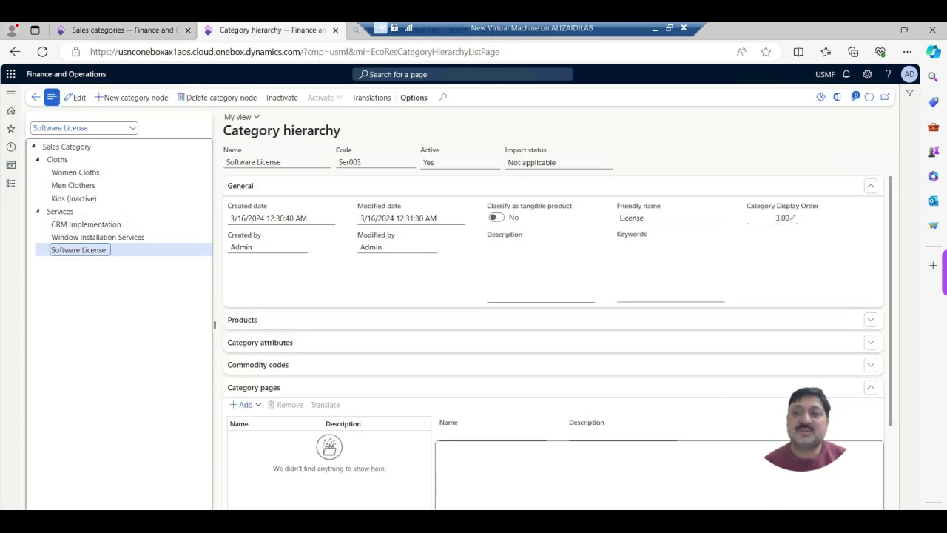
Make the category hierarchy editable and set the Category Display Order of Software License to 1.
{"action": "left_click", "coordinate": [792, 217]}
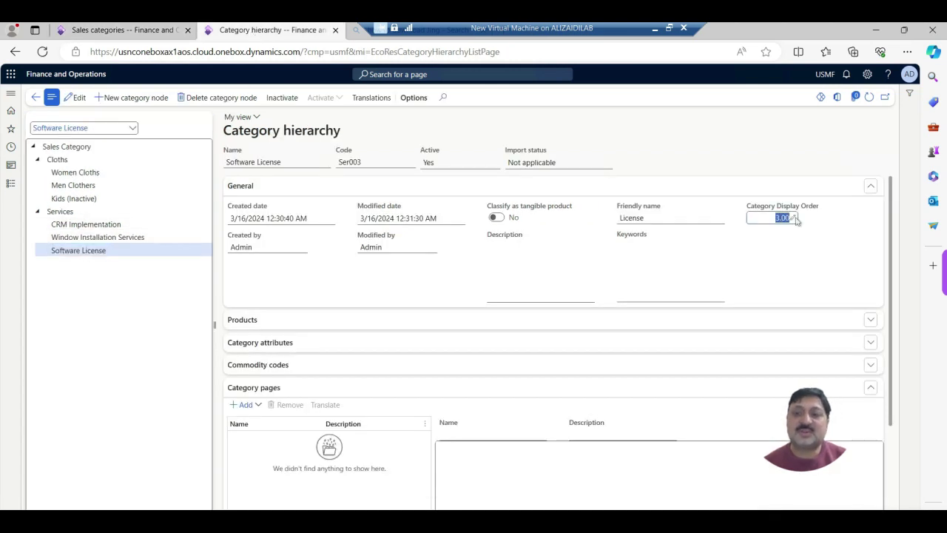
{"action": "left_click", "coordinate": [76, 97]}
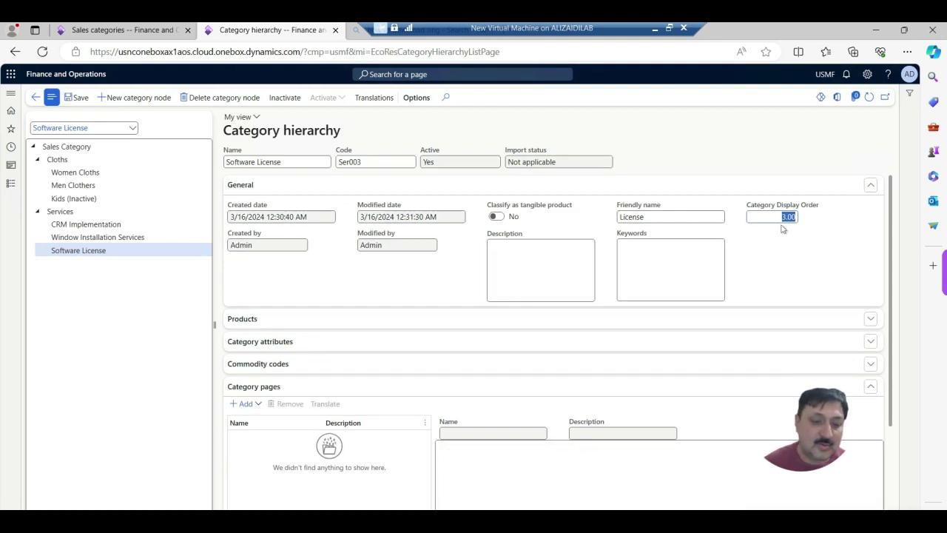
{"action": "type", "text": "1"}
{"action": "left_click", "coordinate": [820, 286]}
Set the Category Display Order of Window Installation Services to 3.
{"action": "left_click", "coordinate": [97, 237]}
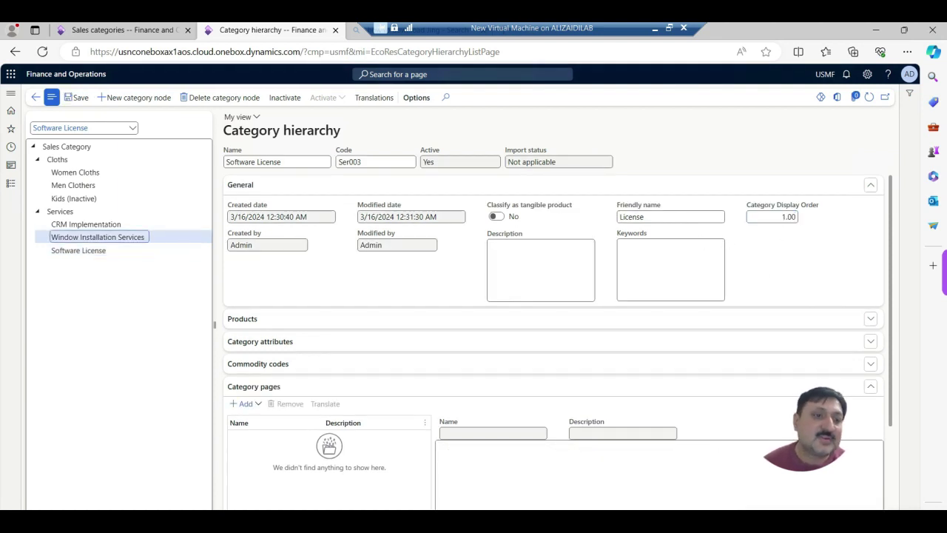
{"action": "left_click", "coordinate": [771, 216]}
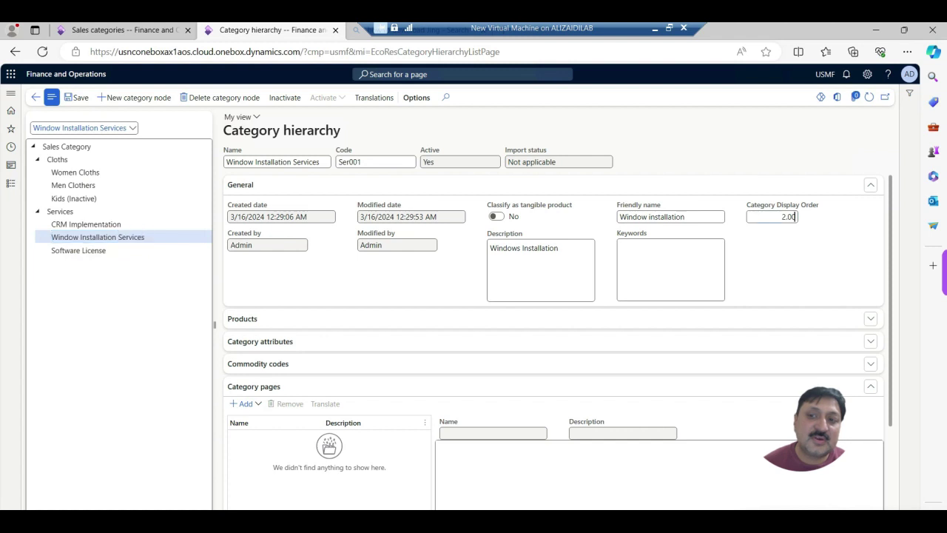
{"action": "type", "text": "3"}
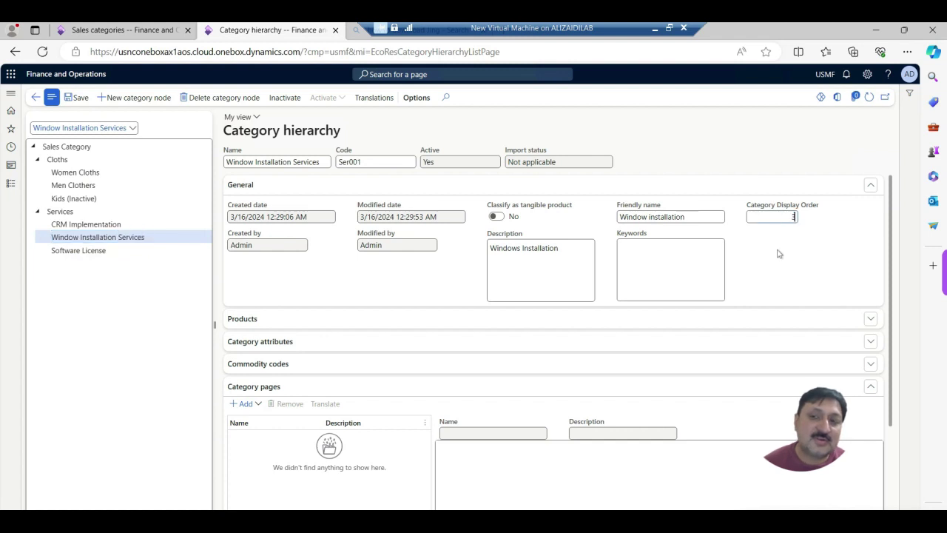
{"action": "left_click", "coordinate": [780, 263]}
Set the Category Display Order of CRM Implementation to 2 and save the category hierarchy.
{"action": "double_click", "coordinate": [95, 224]}
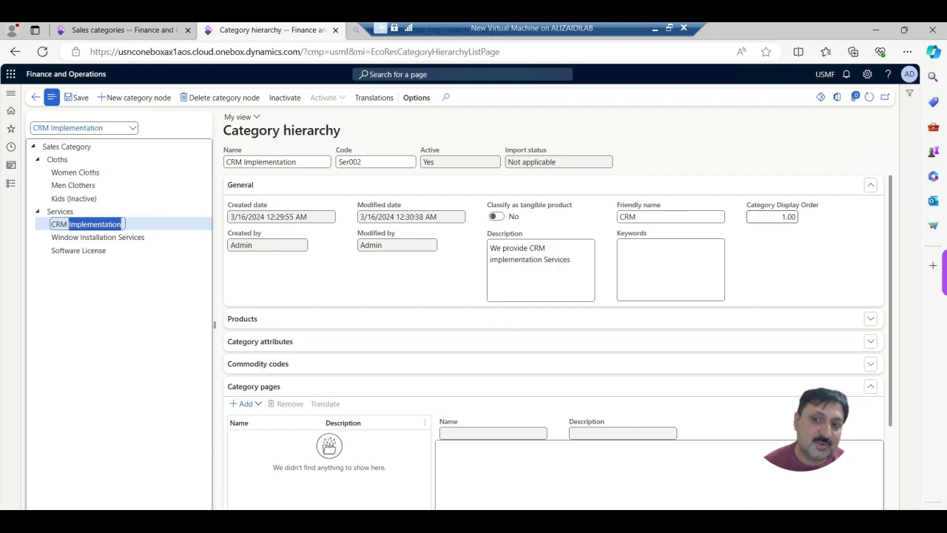
{"action": "left_click", "coordinate": [782, 217]}
{"action": "type", "text": "2"}
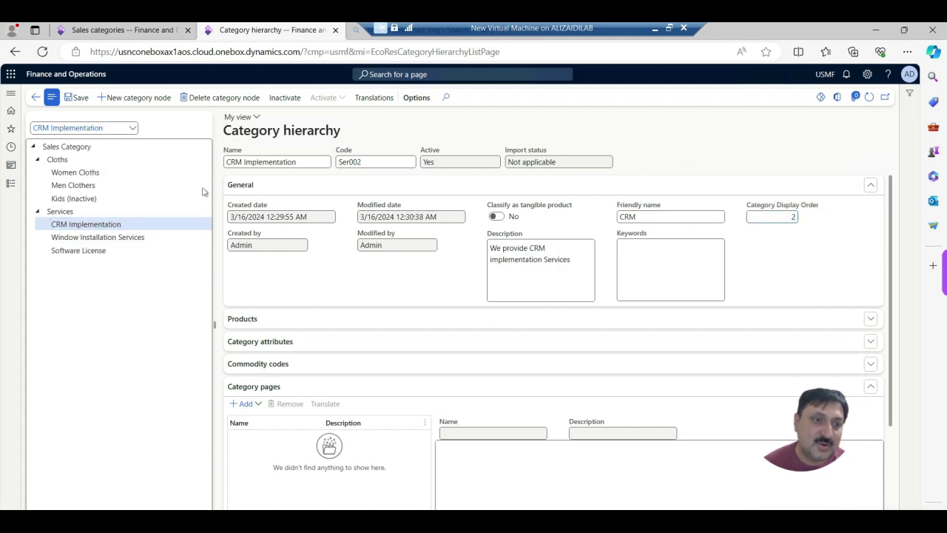
{"action": "left_click", "coordinate": [76, 97]}
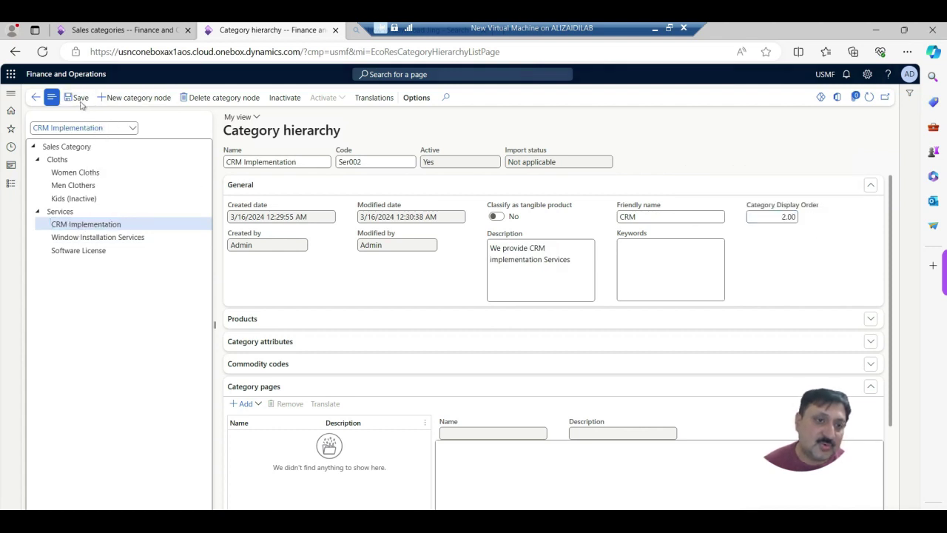
Reload the Sales categories page and expand Services to check the sequence of its subcategories.
{"action": "left_click", "coordinate": [123, 31]}
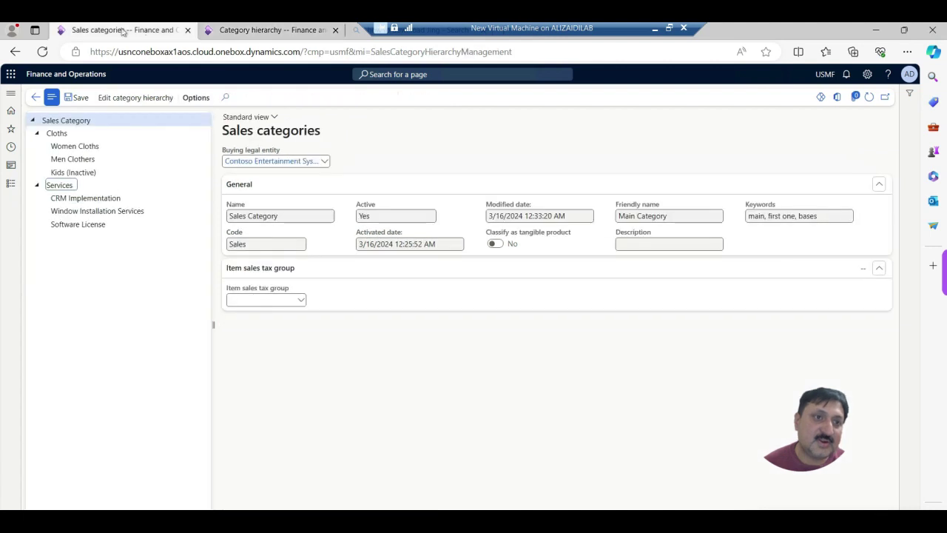
{"action": "left_click", "coordinate": [869, 97]}
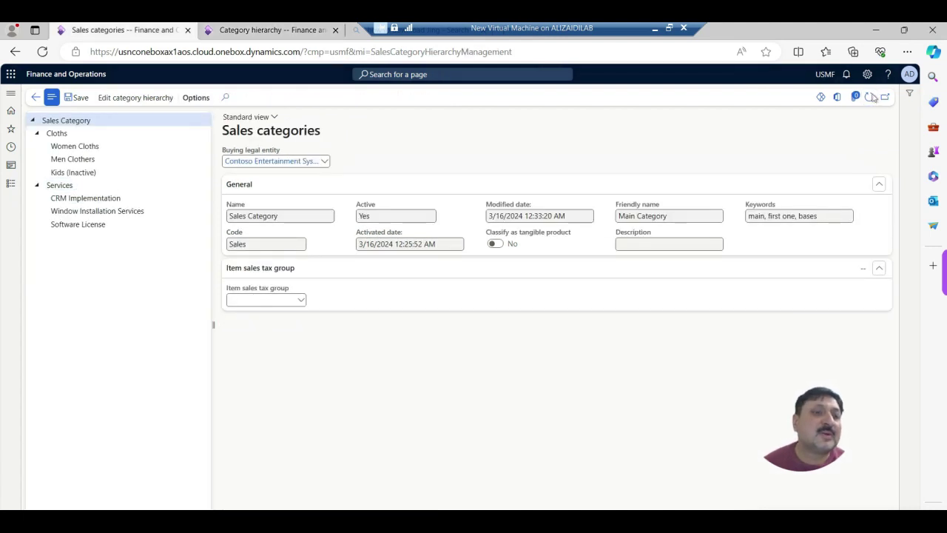
{"action": "left_click", "coordinate": [11, 186]}
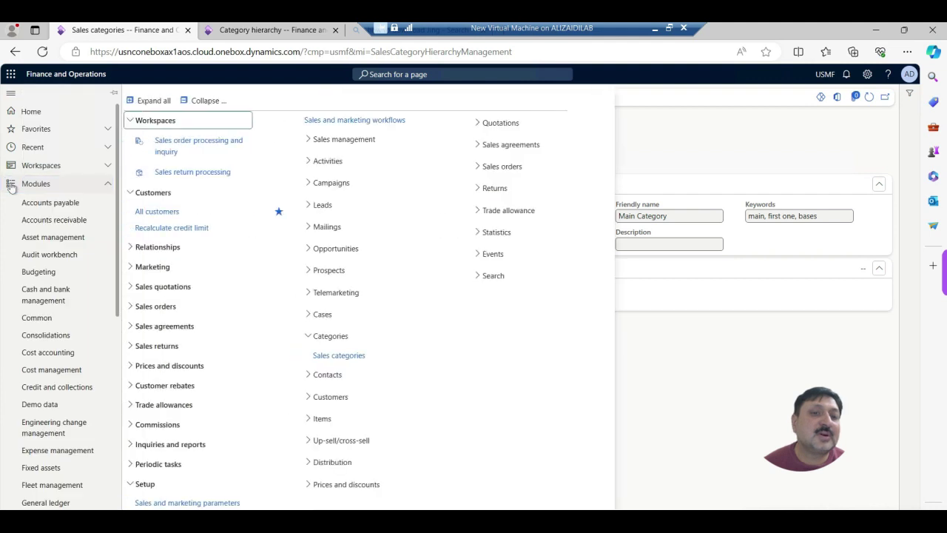
{"action": "left_click", "coordinate": [350, 358]}
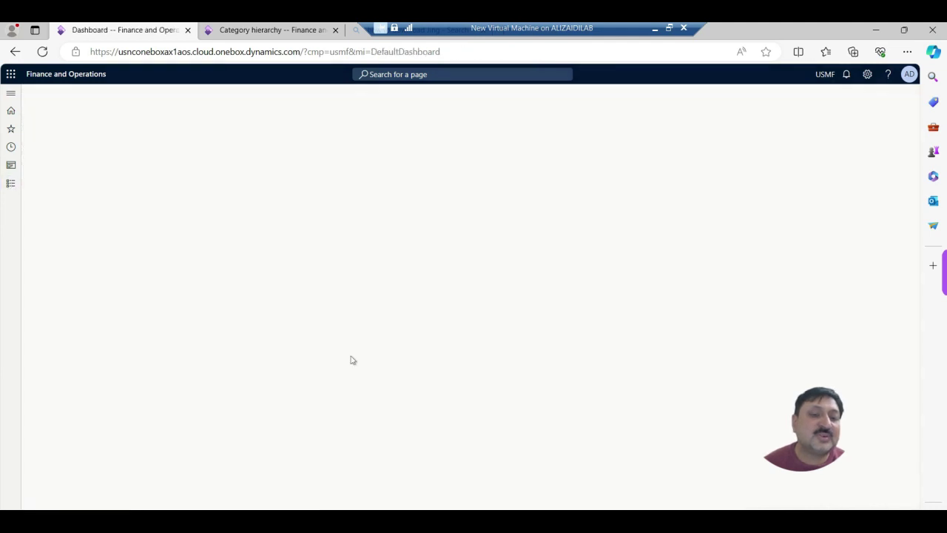
{"action": "left_click", "coordinate": [36, 146]}
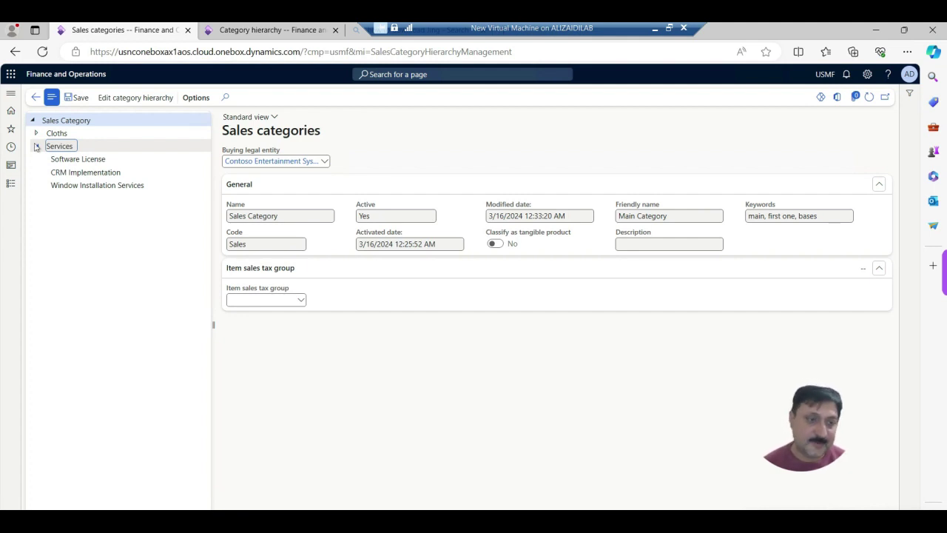
Open the Posting setup page of the Inventory management module.
{"action": "left_click", "coordinate": [10, 183]}
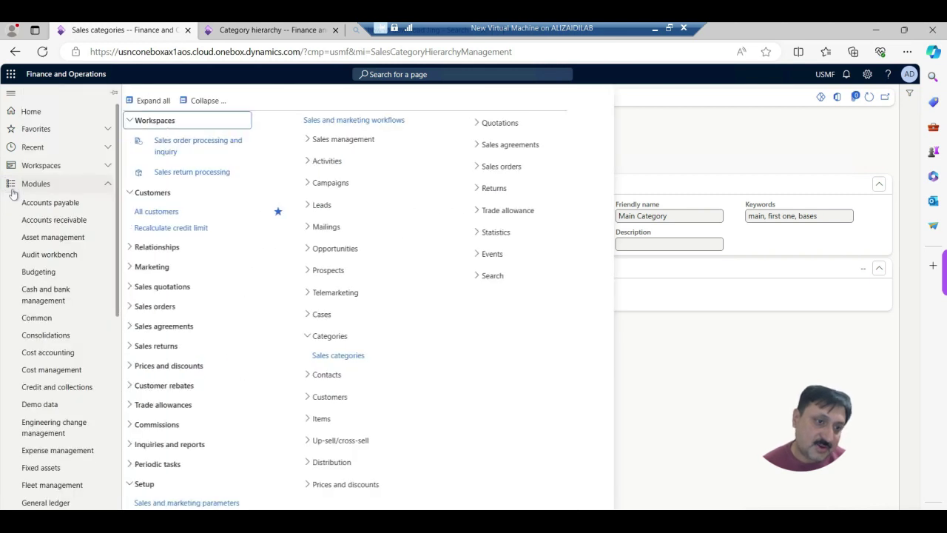
{"action": "scroll", "coordinate": [93, 370], "scroll_direction": "down", "scroll_amount": 1}
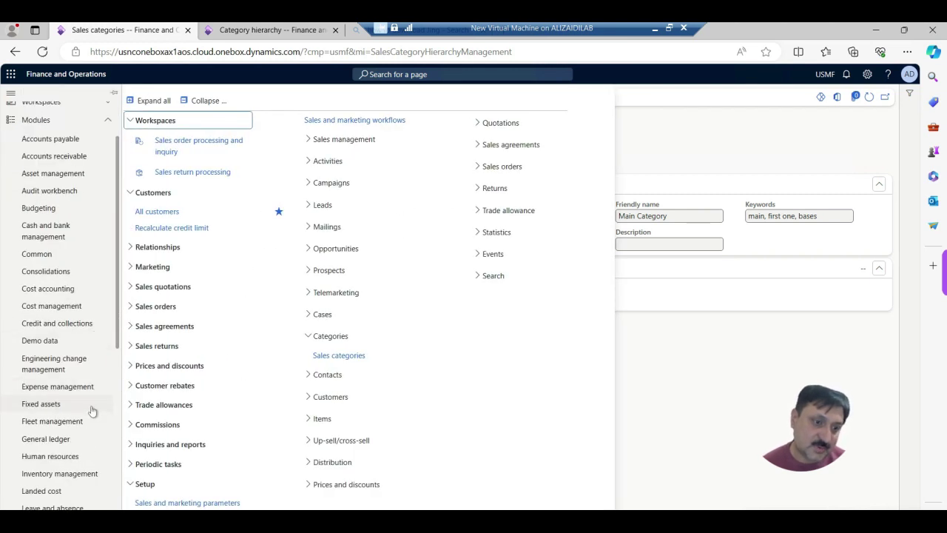
{"action": "left_click_drag", "start_coordinate": [117, 343], "coordinate": [117, 411]}
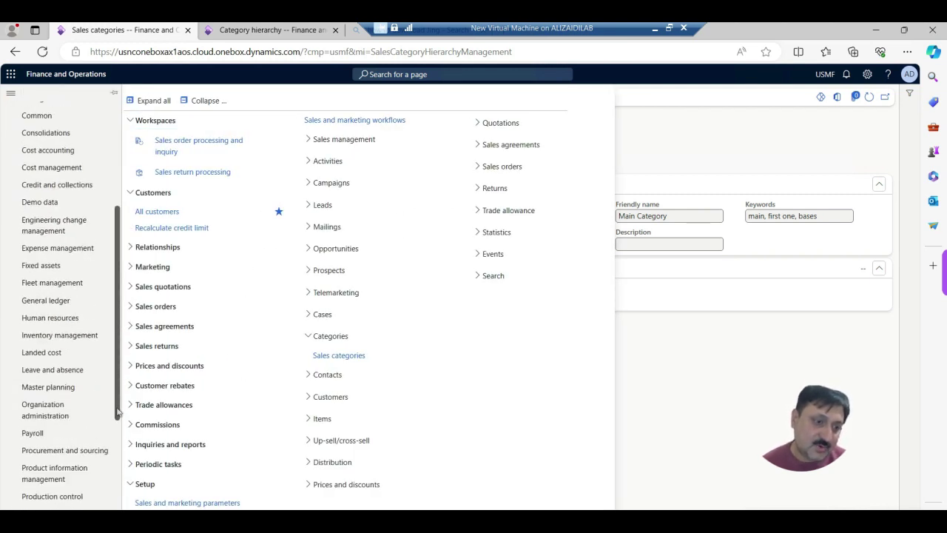
{"action": "left_click", "coordinate": [76, 342]}
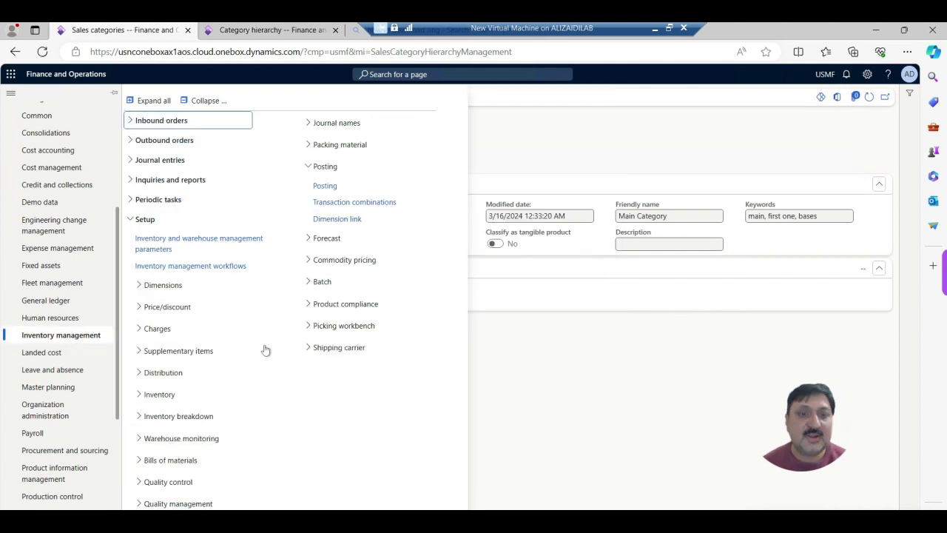
{"action": "left_click", "coordinate": [328, 186]}
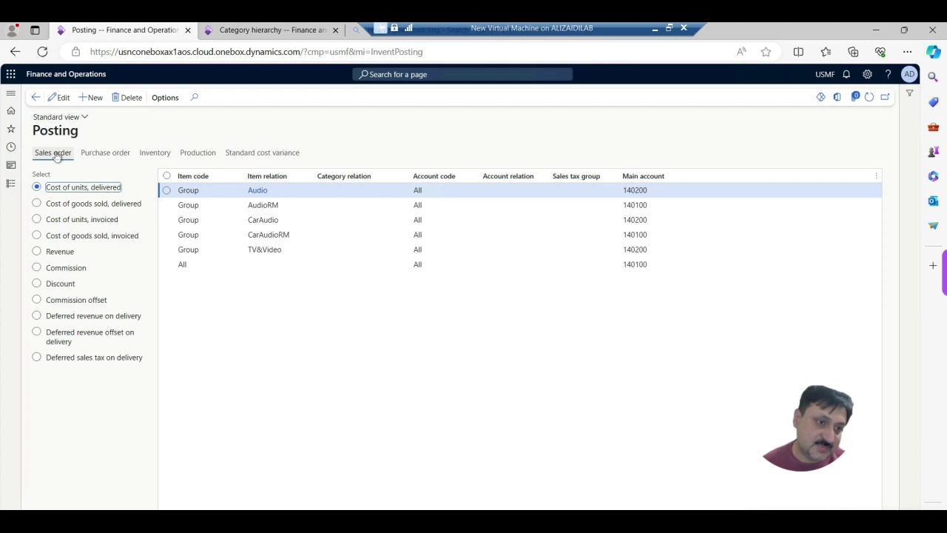
Show the Revenue posting rules for sales orders and examine the main accounts assigned to the Clothes and stitching categories.
{"action": "left_click", "coordinate": [52, 253]}
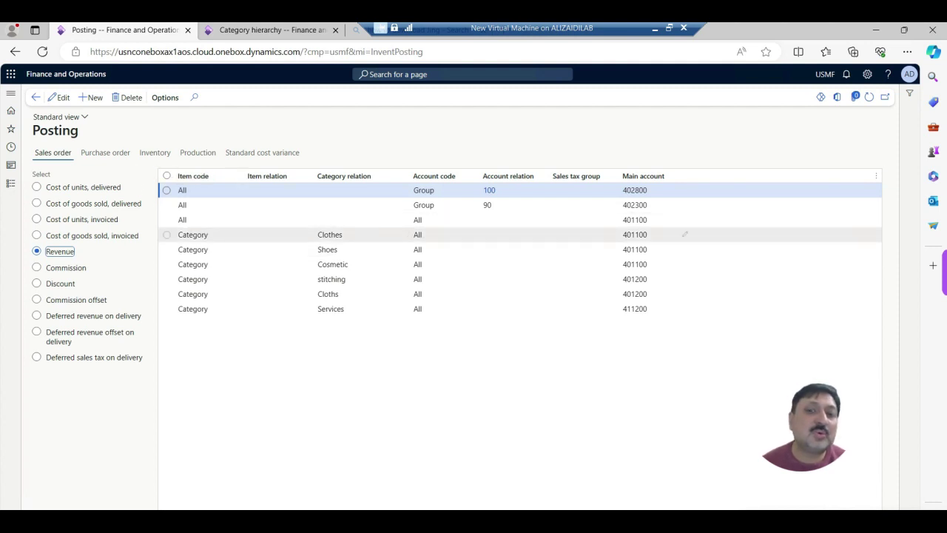
{"action": "mouse_move", "coordinate": [634, 235]}
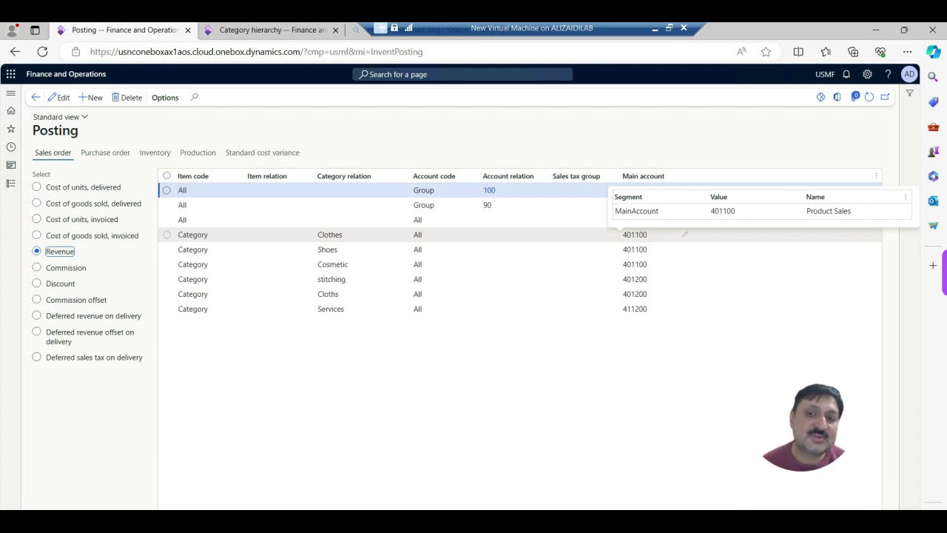
{"action": "mouse_move", "coordinate": [635, 279]}
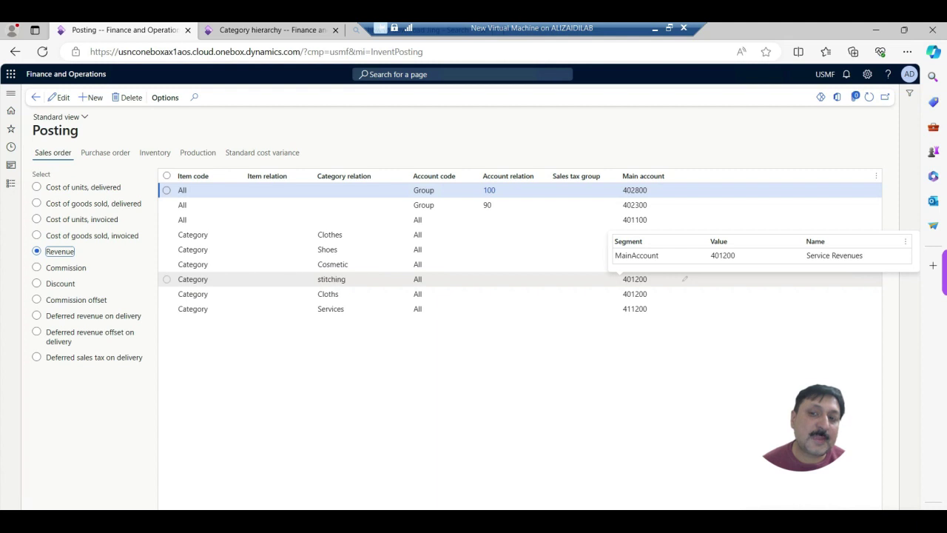
Add a revenue posting rule with the item code Category and the category relation Cloths.
{"action": "left_click", "coordinate": [93, 97]}
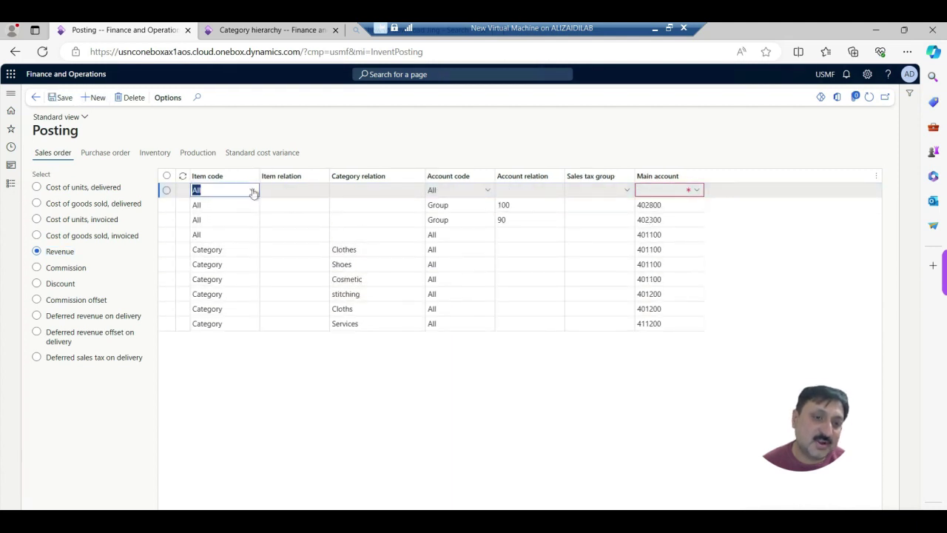
{"action": "left_click", "coordinate": [253, 191]}
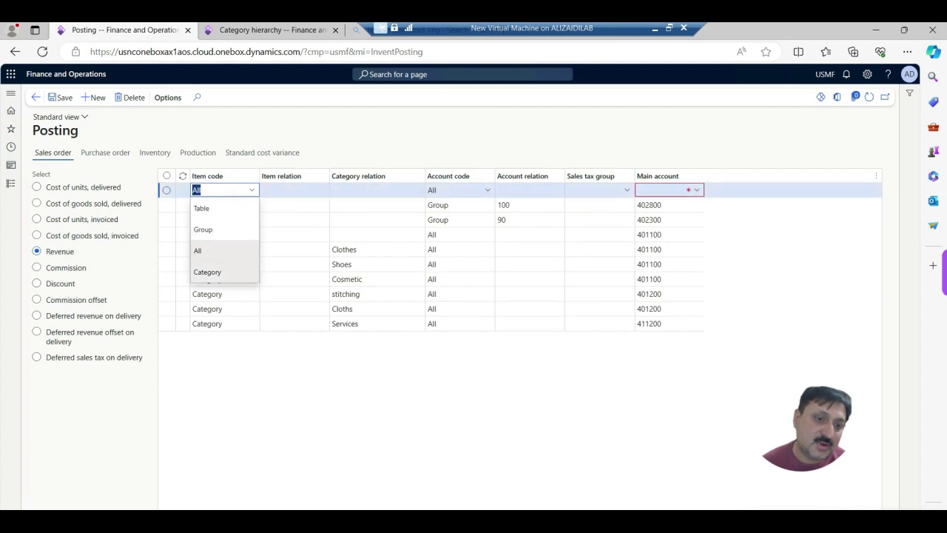
{"action": "left_click", "coordinate": [212, 274]}
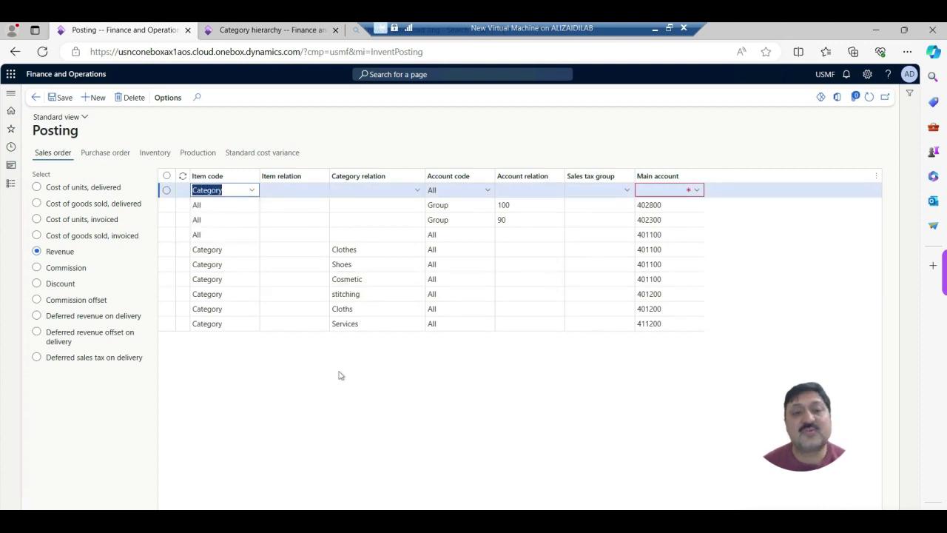
{"action": "left_click", "coordinate": [417, 191]}
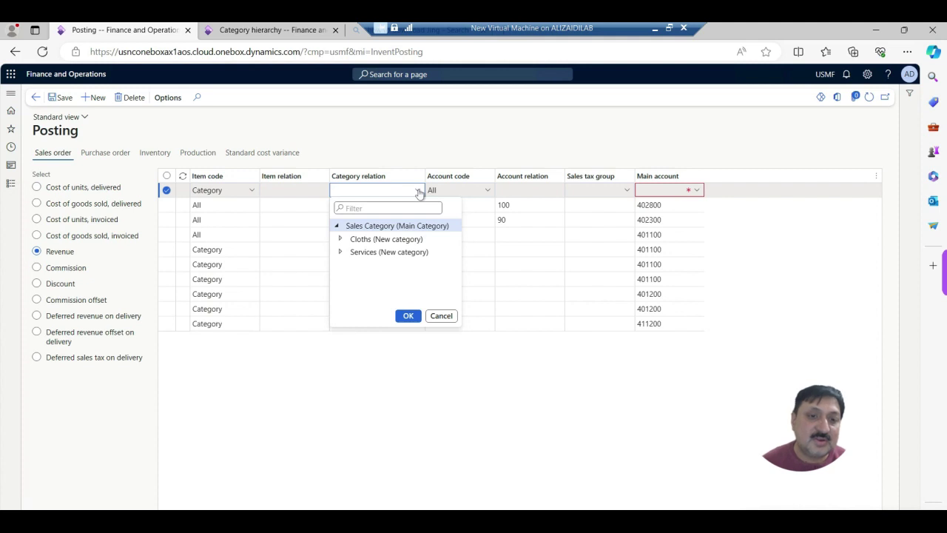
{"action": "left_click", "coordinate": [384, 238]}
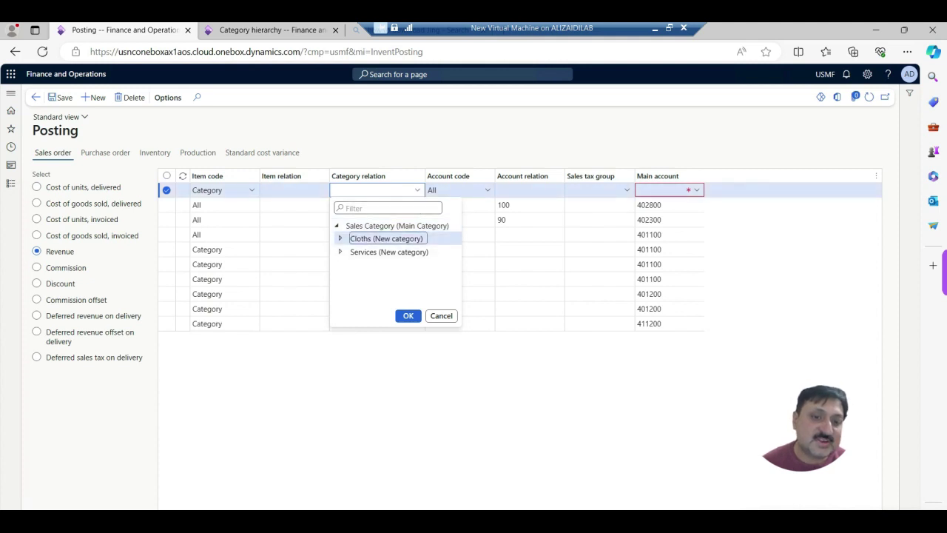
{"action": "left_click", "coordinate": [407, 316]}
Set the main account of the new Cloths posting rule to 411200, Revenue - Products.
{"action": "left_click", "coordinate": [698, 191]}
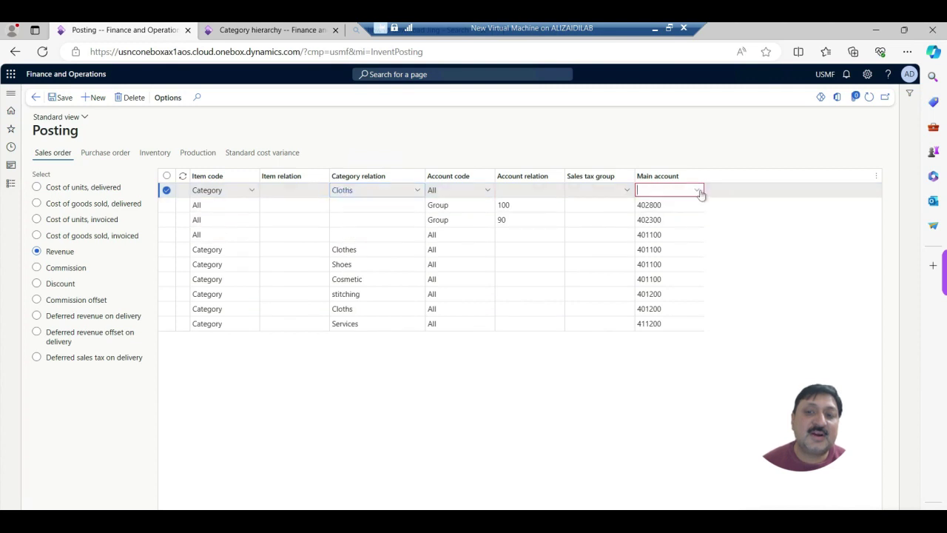
{"action": "left_click", "coordinate": [555, 220]}
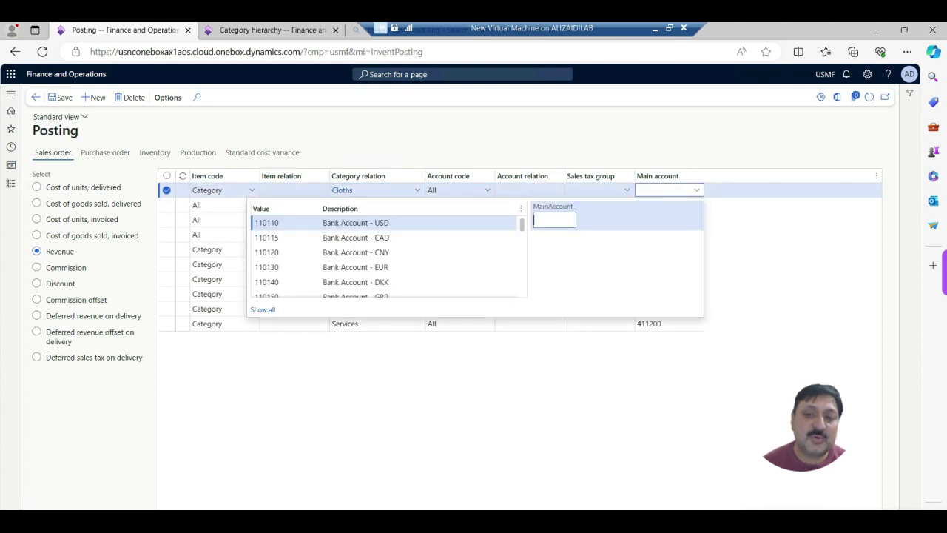
{"action": "type", "text": "41"}
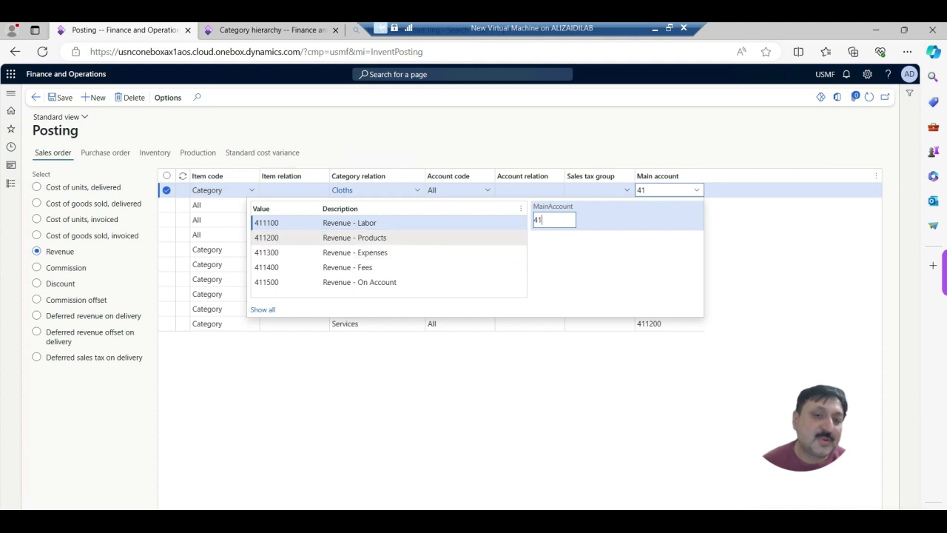
{"action": "left_click", "coordinate": [353, 238]}
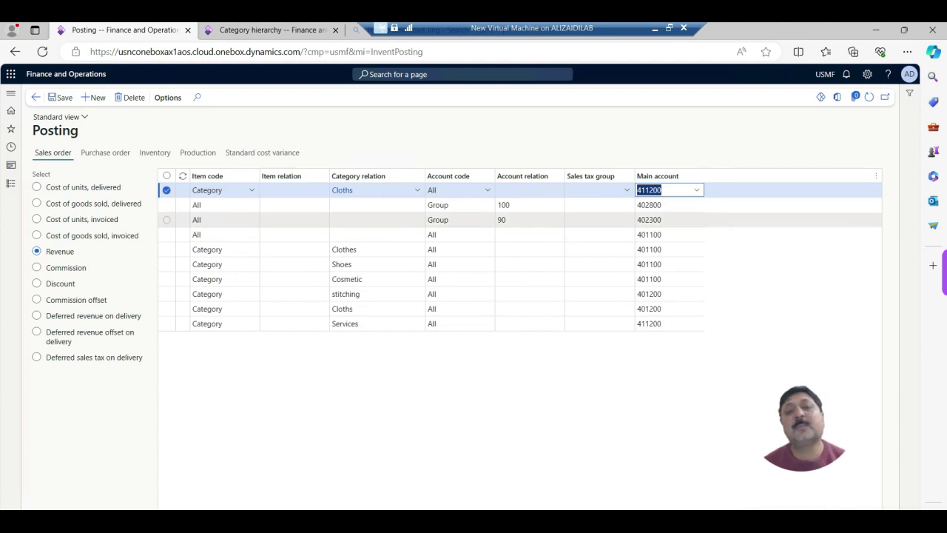
Open the All sales orders page of the Accounts receivable module.
{"action": "left_click", "coordinate": [10, 183]}
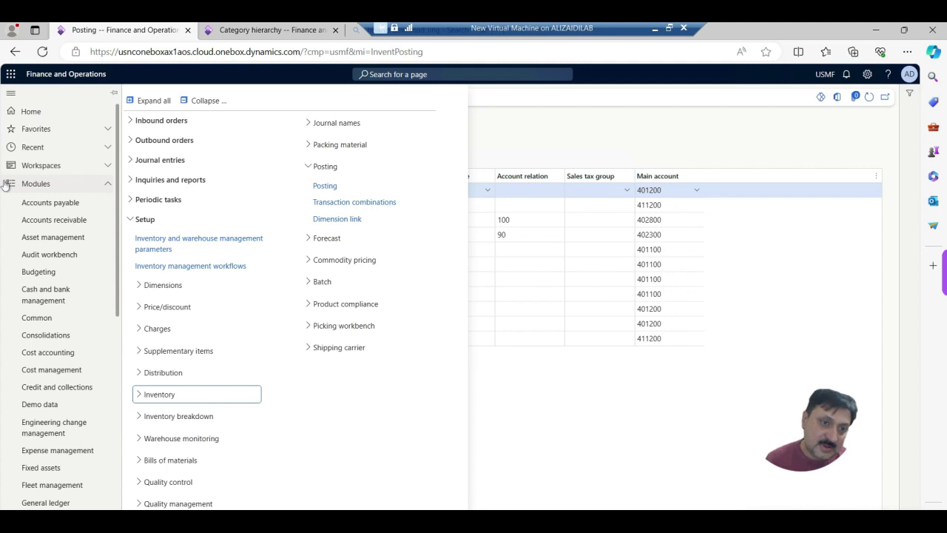
{"action": "left_click", "coordinate": [51, 227]}
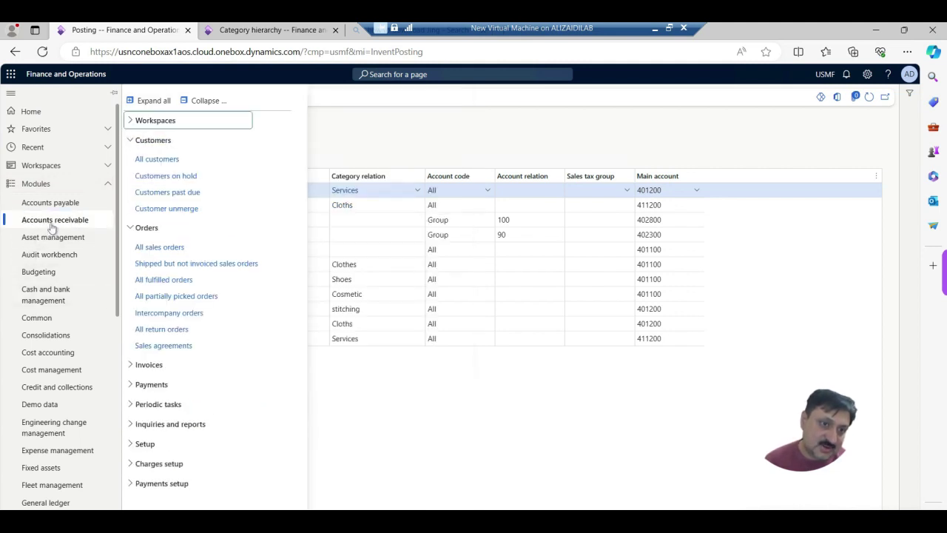
{"action": "left_click", "coordinate": [163, 248]}
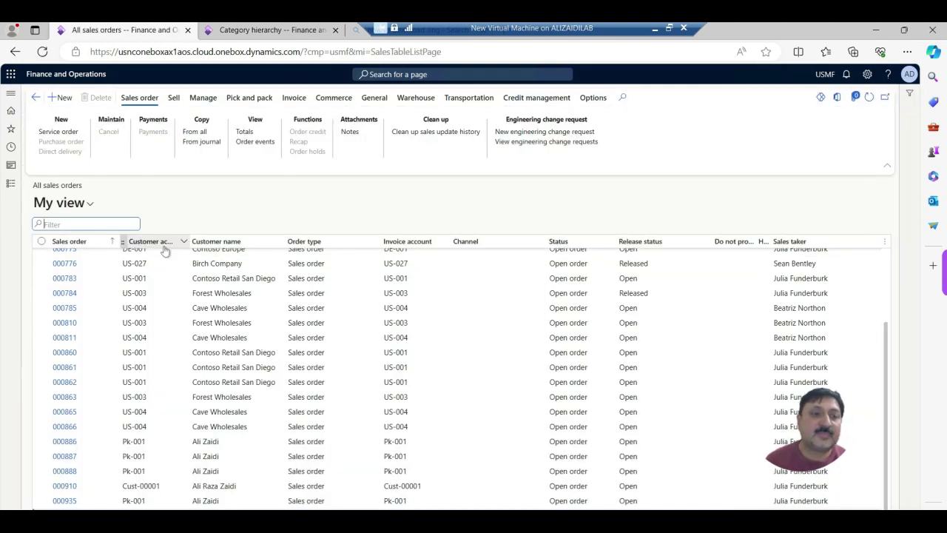
Start a new sales order and select the first customer account in the lookup.
{"action": "left_click", "coordinate": [63, 97]}
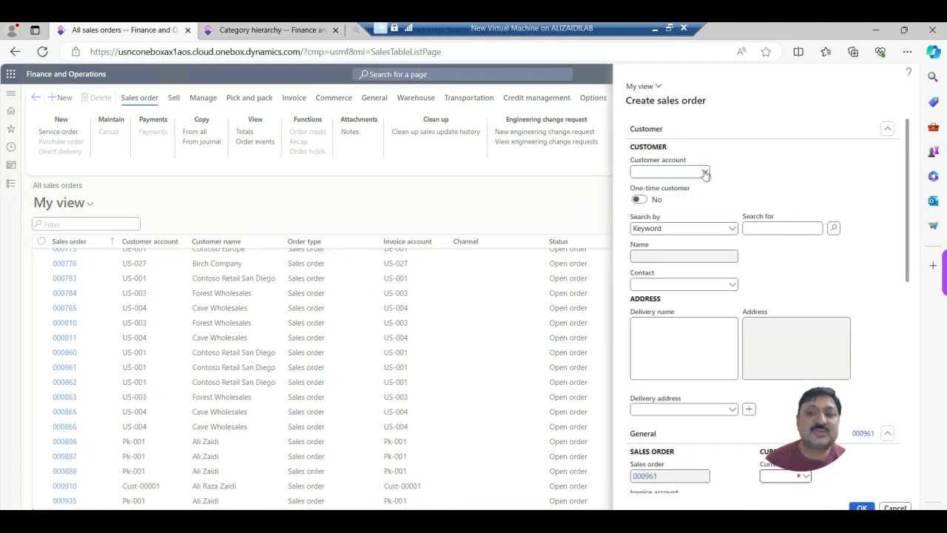
{"action": "left_click", "coordinate": [704, 172]}
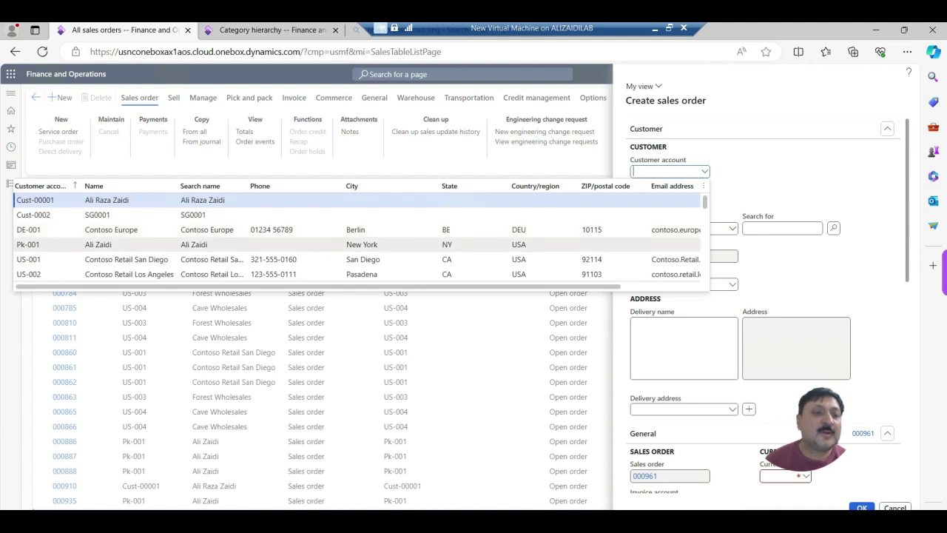
{"action": "left_click", "coordinate": [39, 205]}
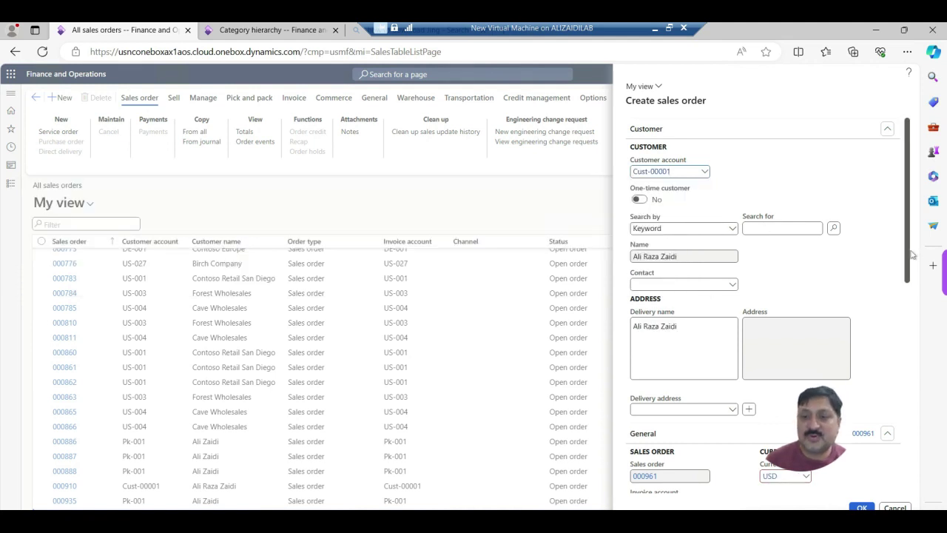
Set the Delivery date control of the new sales order to None and create the order.
{"action": "scroll", "coordinate": [923, 258], "scroll_direction": "down", "scroll_amount": 1}
{"action": "scroll", "coordinate": [918, 283], "scroll_direction": "down", "scroll_amount": 3}
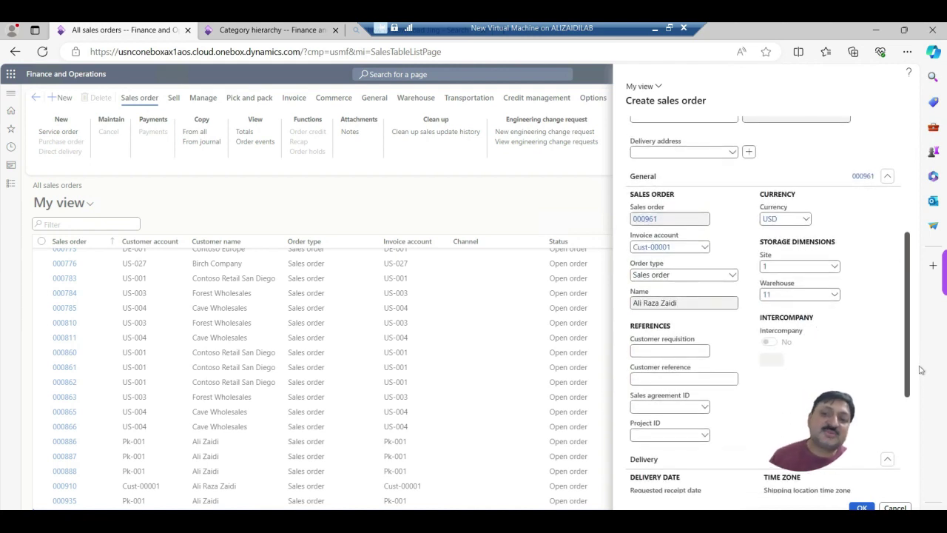
{"action": "scroll", "coordinate": [921, 370], "scroll_direction": "down", "scroll_amount": 3}
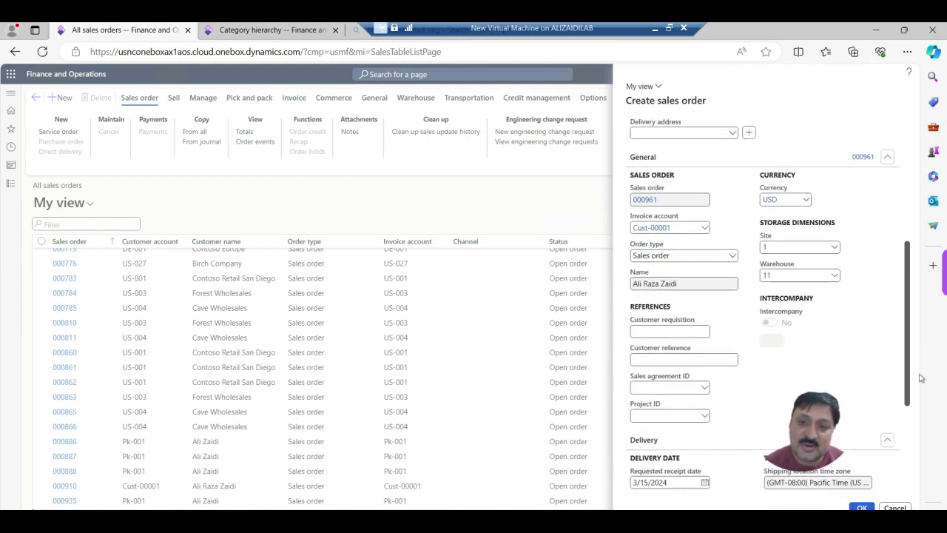
{"action": "scroll", "coordinate": [928, 441], "scroll_direction": "down", "scroll_amount": 1}
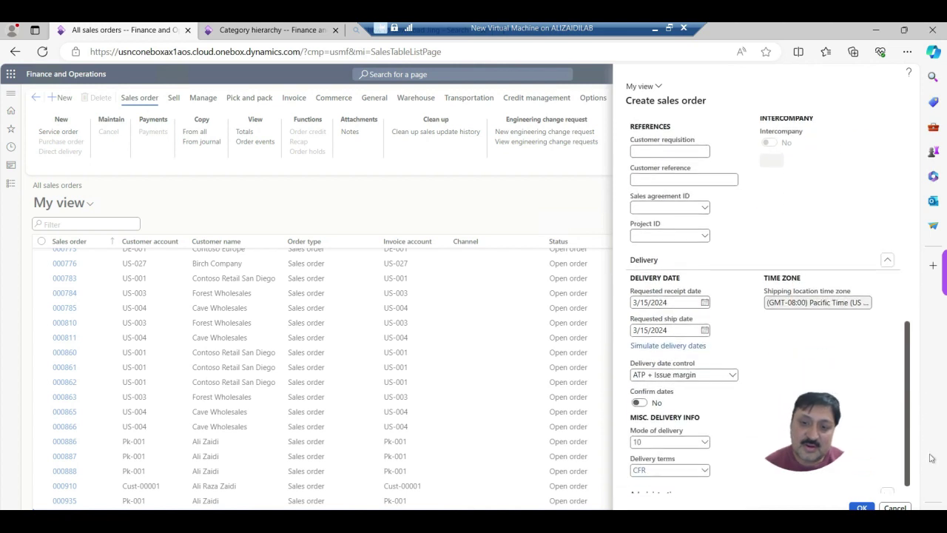
{"action": "left_click", "coordinate": [733, 369]}
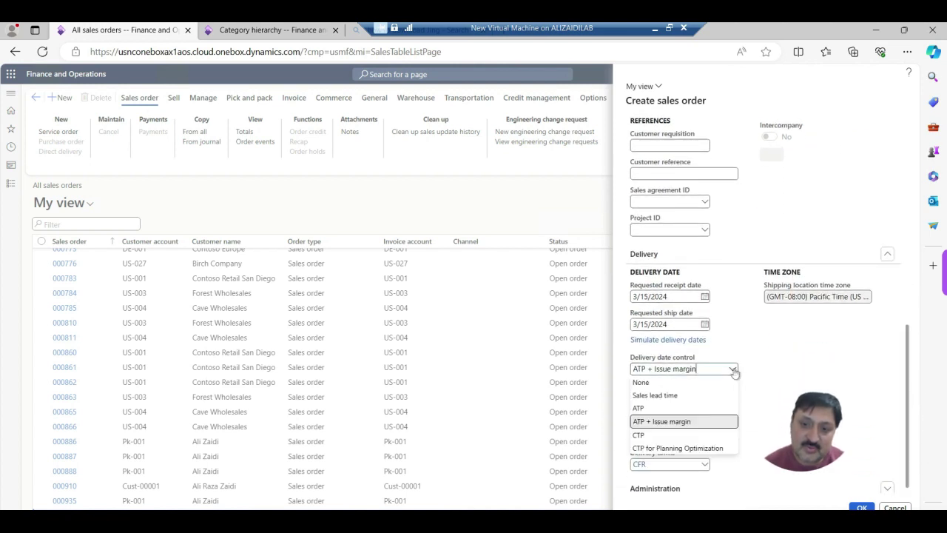
{"action": "left_click", "coordinate": [642, 383]}
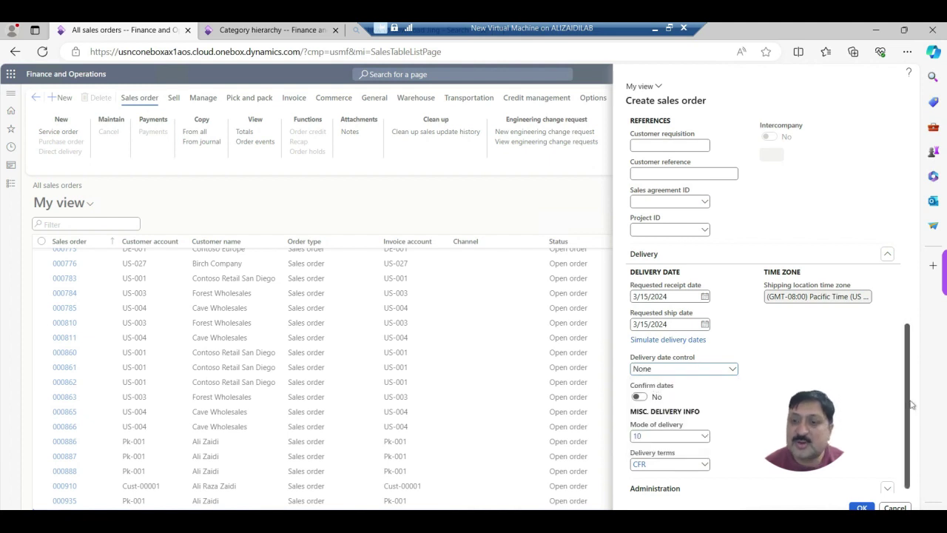
{"action": "scroll", "coordinate": [912, 405], "scroll_direction": "down", "scroll_amount": 1}
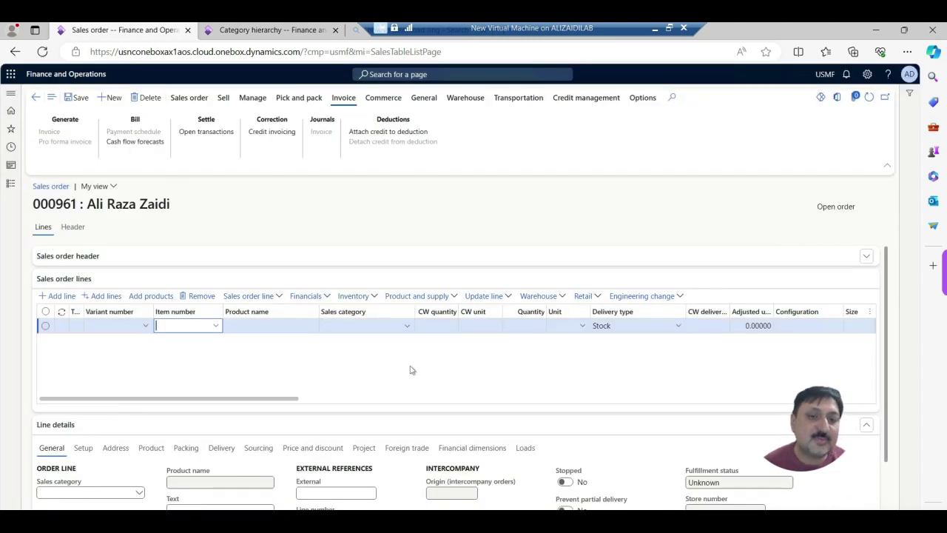
Assign the Software License subcategory of Services as the sales category of the first order line.
{"action": "left_click", "coordinate": [407, 325]}
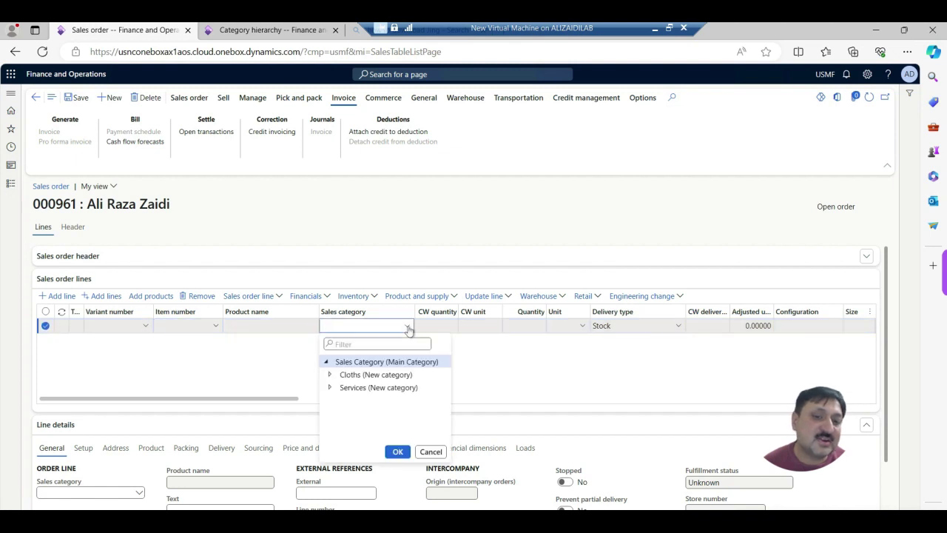
{"action": "left_click", "coordinate": [330, 387]}
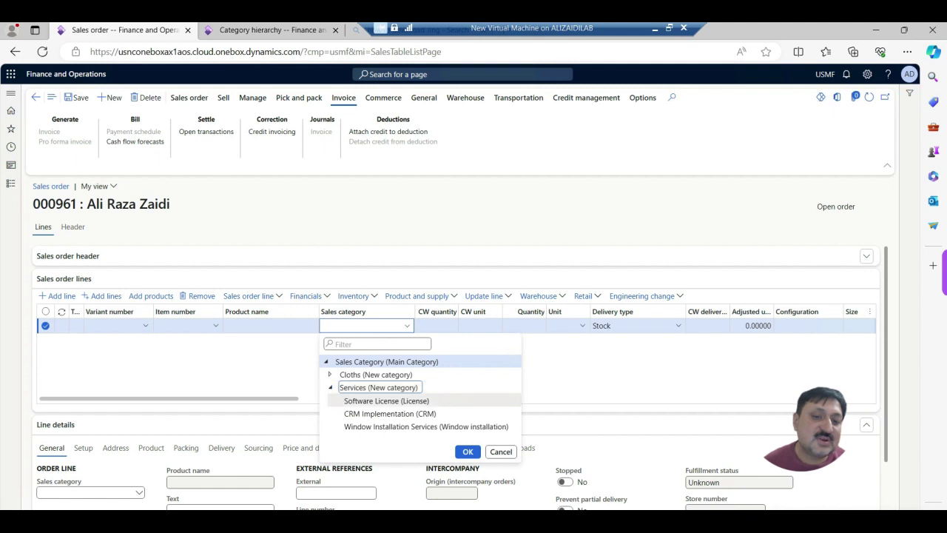
{"action": "left_click", "coordinate": [385, 400]}
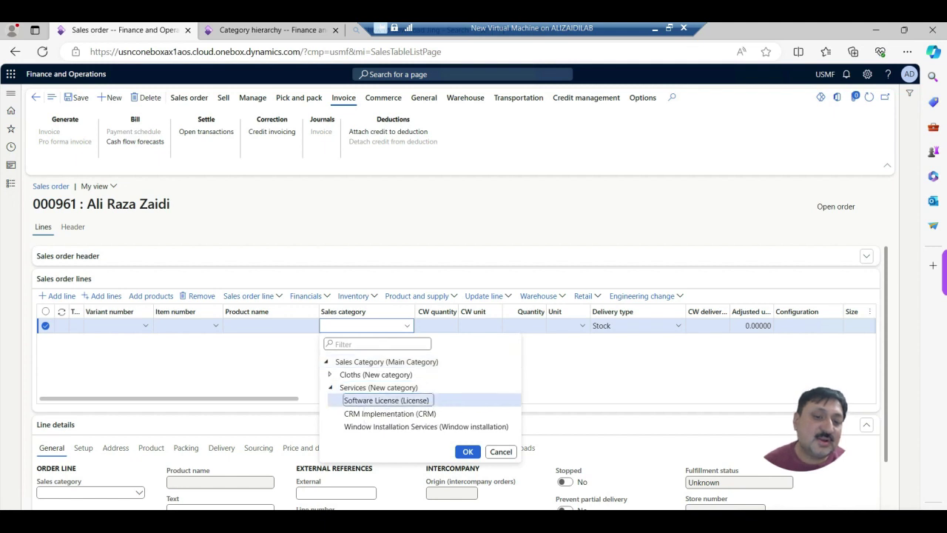
{"action": "double_click", "coordinate": [360, 400]}
{"action": "left_click", "coordinate": [467, 451]}
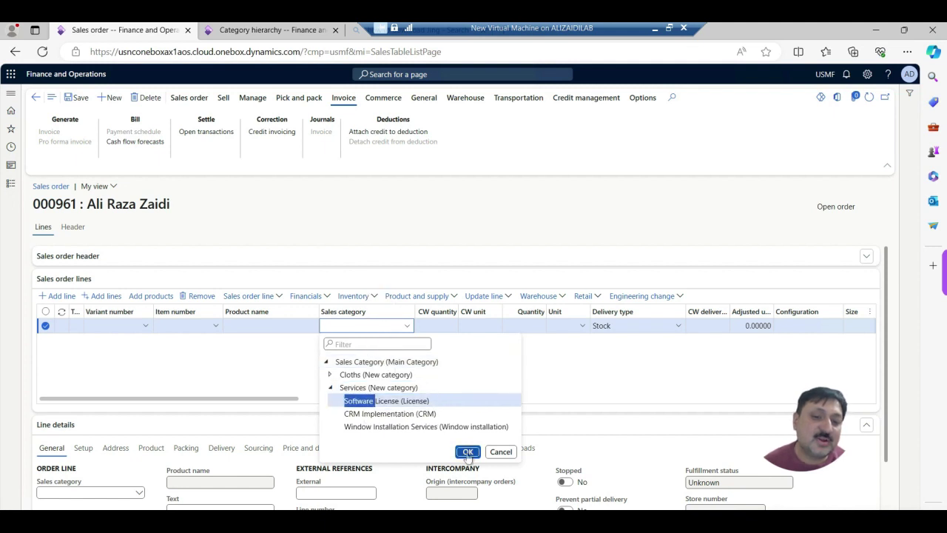
{"action": "left_click", "coordinate": [468, 450]}
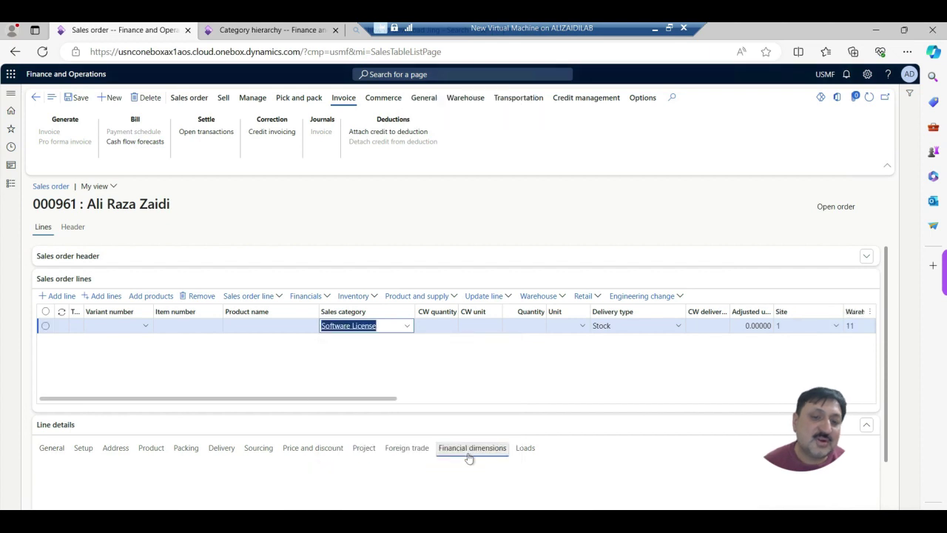
Set the quantity of the Software License order line to 1.
{"action": "left_click_drag", "start_coordinate": [318, 403], "coordinate": [363, 404]}
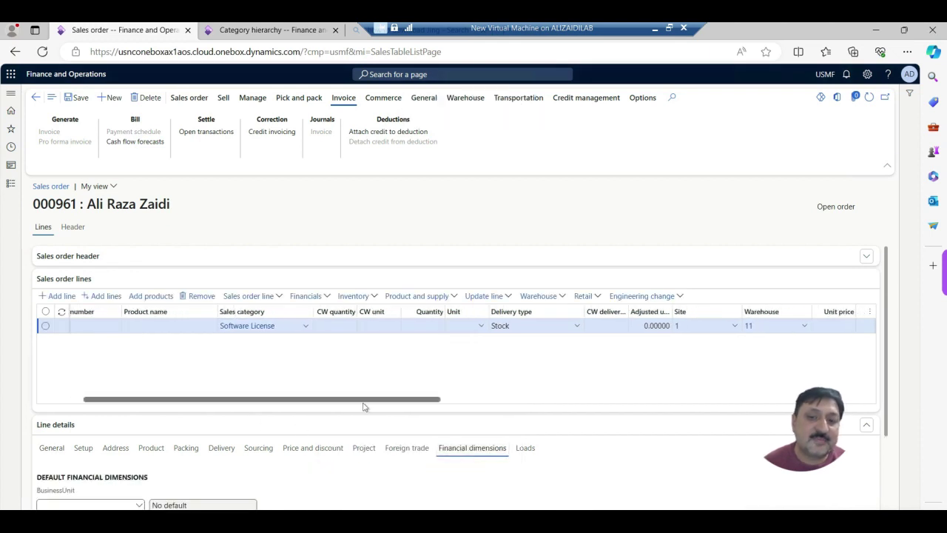
{"action": "left_click", "coordinate": [402, 326]}
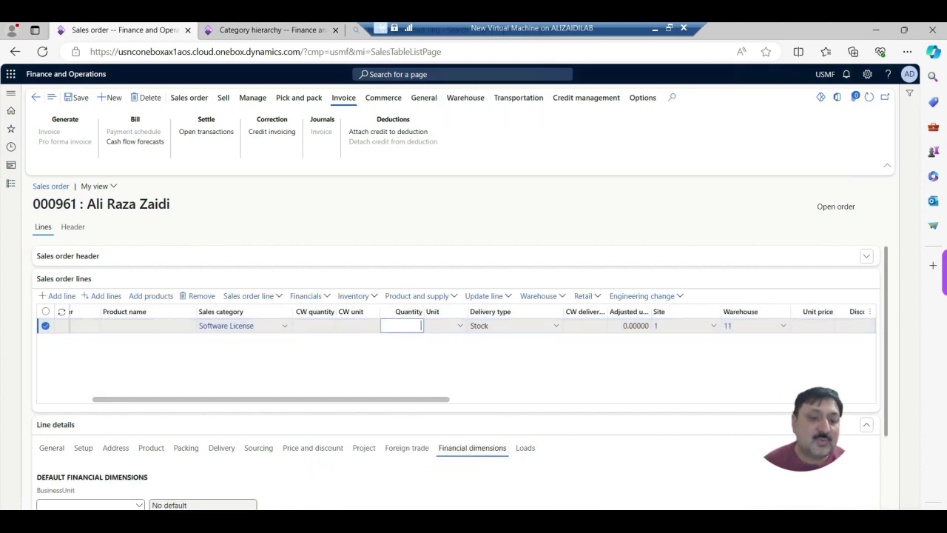
{"action": "key", "text": "Tab"}
Set the unit price of the Software License order line to 1000.
{"action": "key", "text": "Tab"}
{"action": "key", "text": "Tab"}
{"action": "key", "text": "Tab"}
{"action": "key", "text": "Tab"}
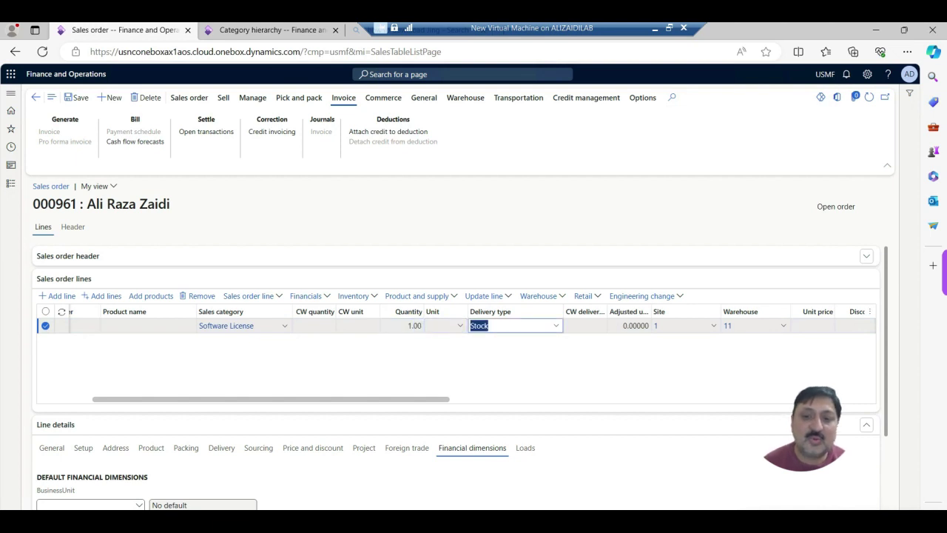
{"action": "key", "text": "Tab"}
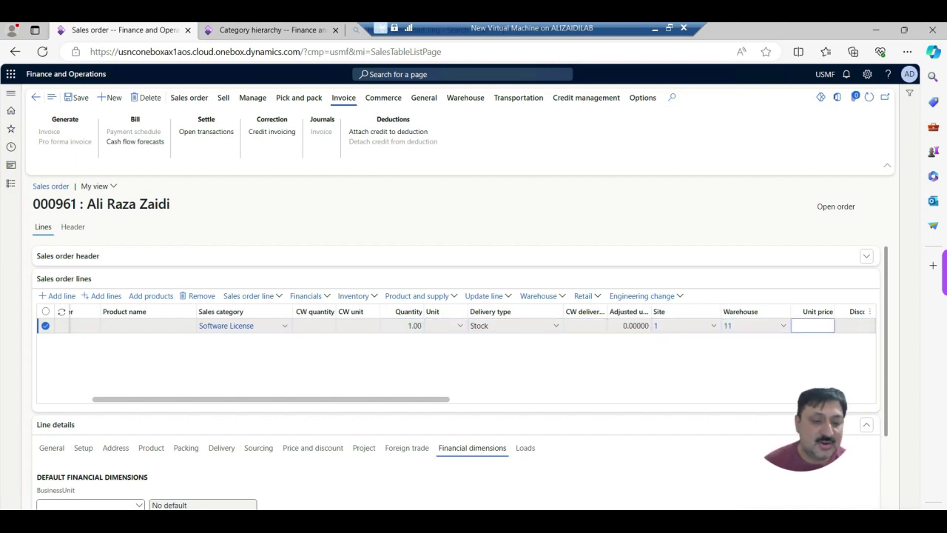
{"action": "type", "text": "1000"}
{"action": "key", "text": "BackSpace"}
{"action": "key", "text": "BackSpace"}
{"action": "key", "text": "BackSpace"}
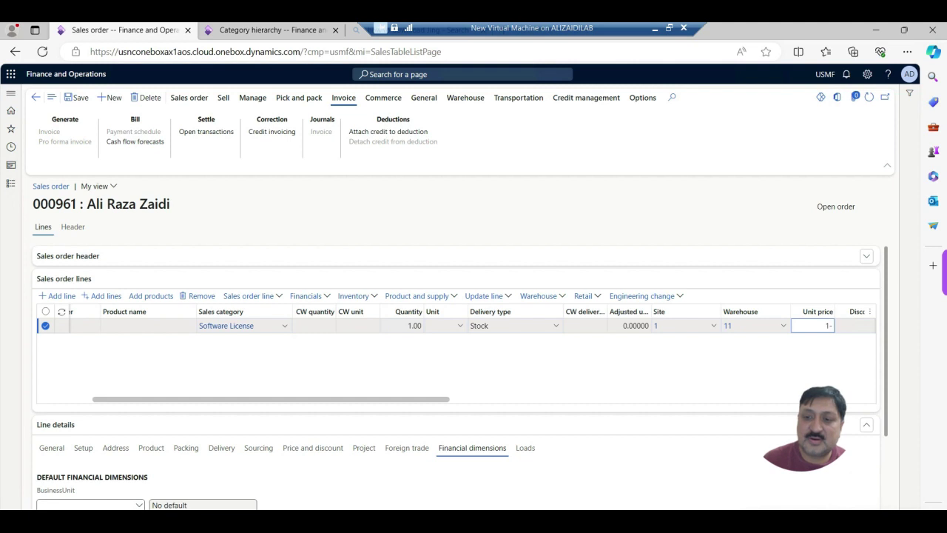
{"action": "type", "text": "000"}
{"action": "key", "text": "Tab"}
{"action": "key", "text": "Tab"}
{"action": "key", "text": "Tab"}
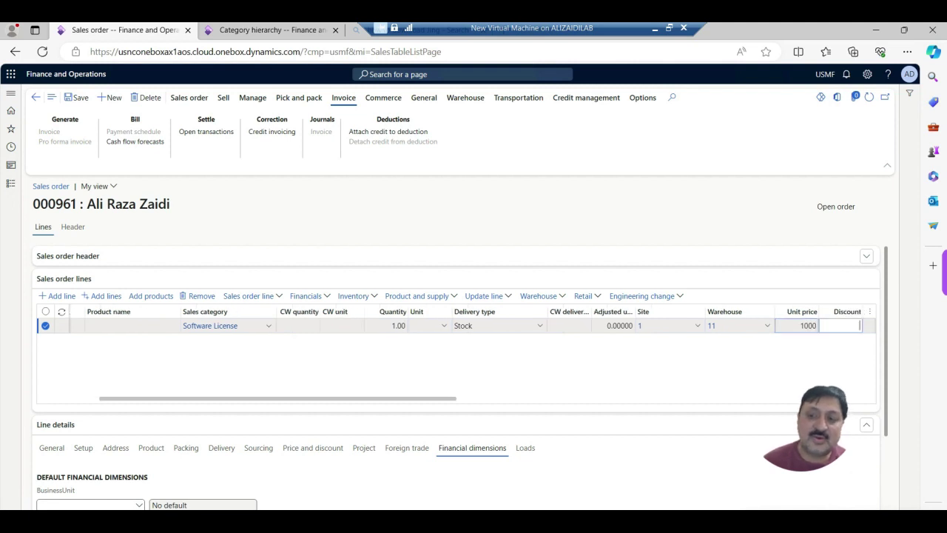
{"action": "key", "text": "Tab"}
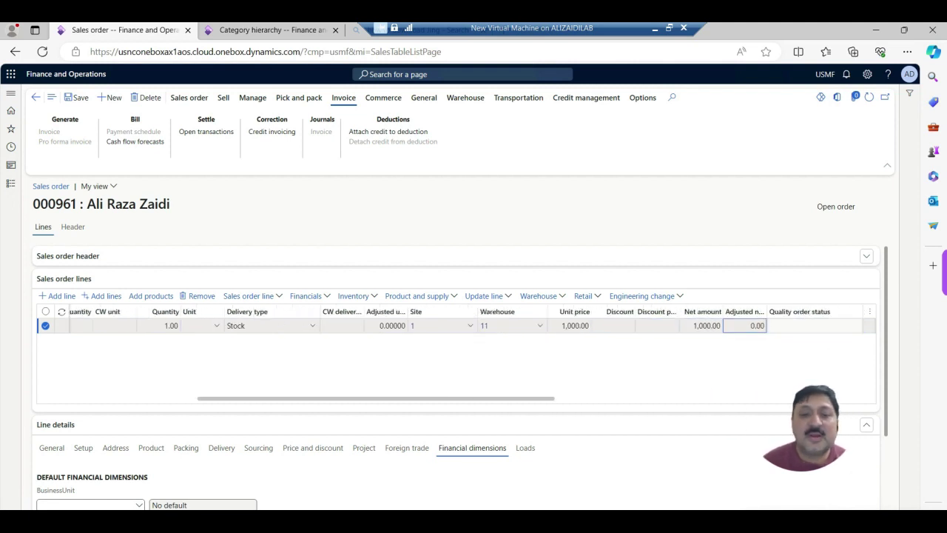
{"action": "left_click", "coordinate": [157, 401]}
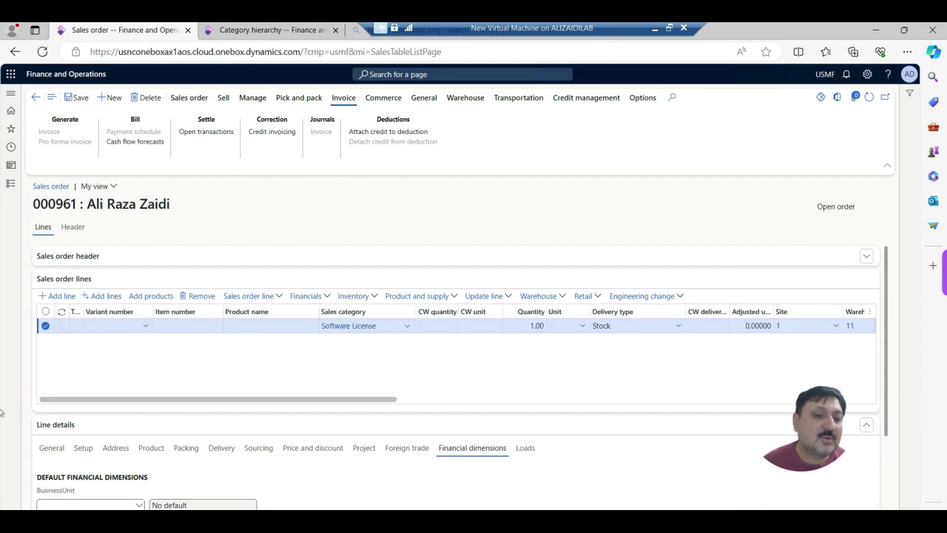
{"action": "left_click_drag", "start_coordinate": [157, 402], "coordinate": [34, 402]}
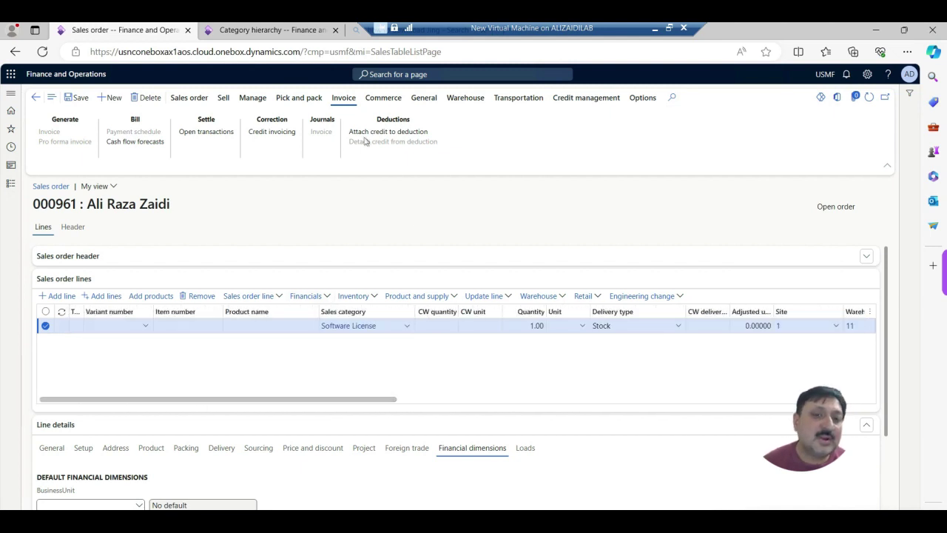
Save the sales order with the Software License line and confirm it.
{"action": "left_click", "coordinate": [304, 99]}
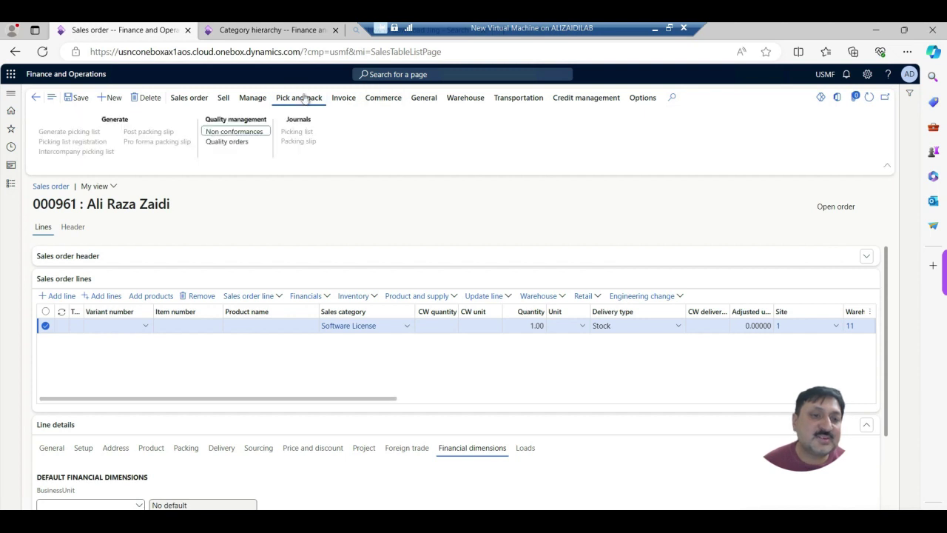
{"action": "left_click", "coordinate": [252, 98]}
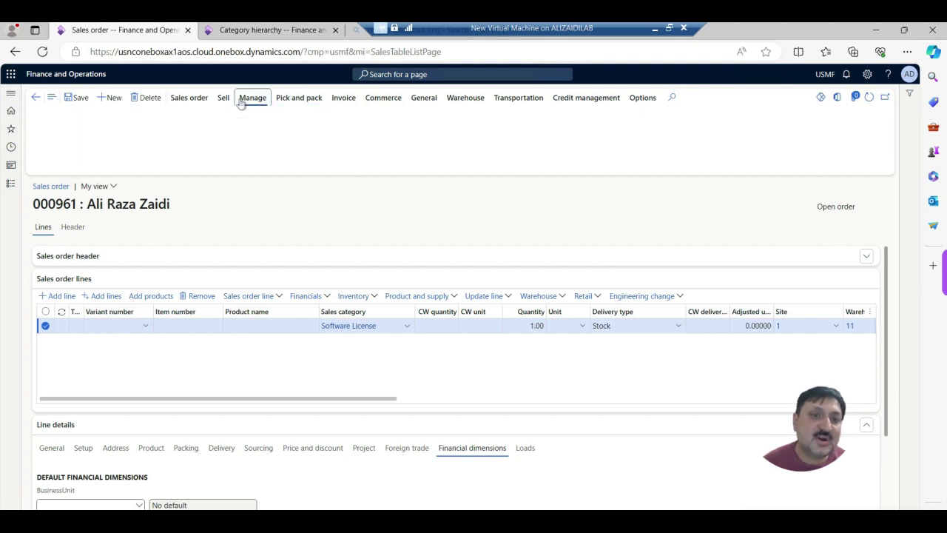
{"action": "left_click", "coordinate": [222, 99]}
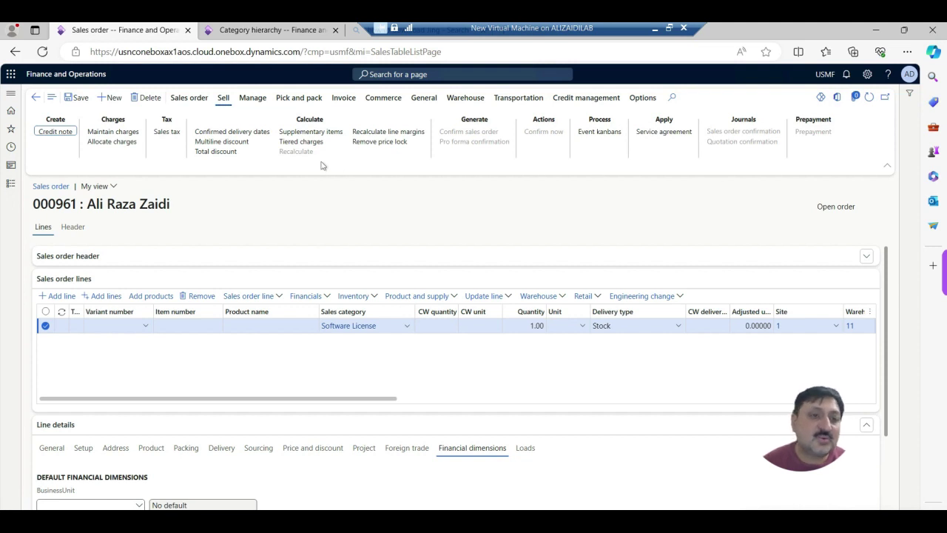
{"action": "left_click", "coordinate": [77, 98]}
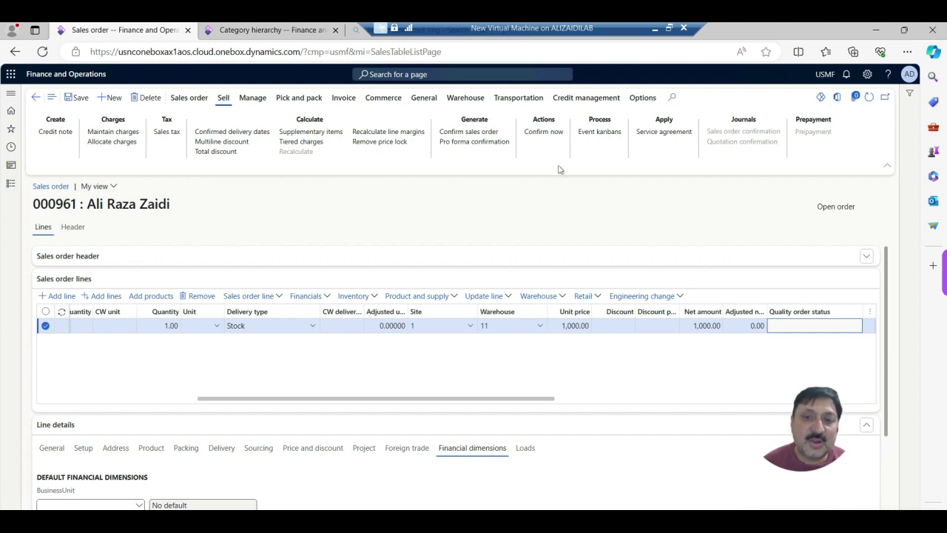
{"action": "left_click", "coordinate": [543, 132]}
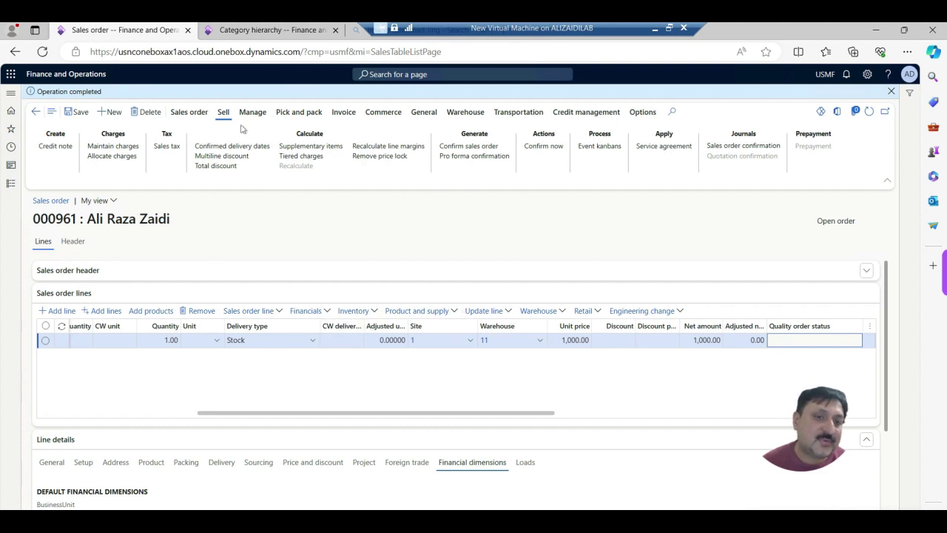
Post and print the order's packing slip with quantity All, review the printed document, and return to the sales order.
{"action": "left_click", "coordinate": [293, 117]}
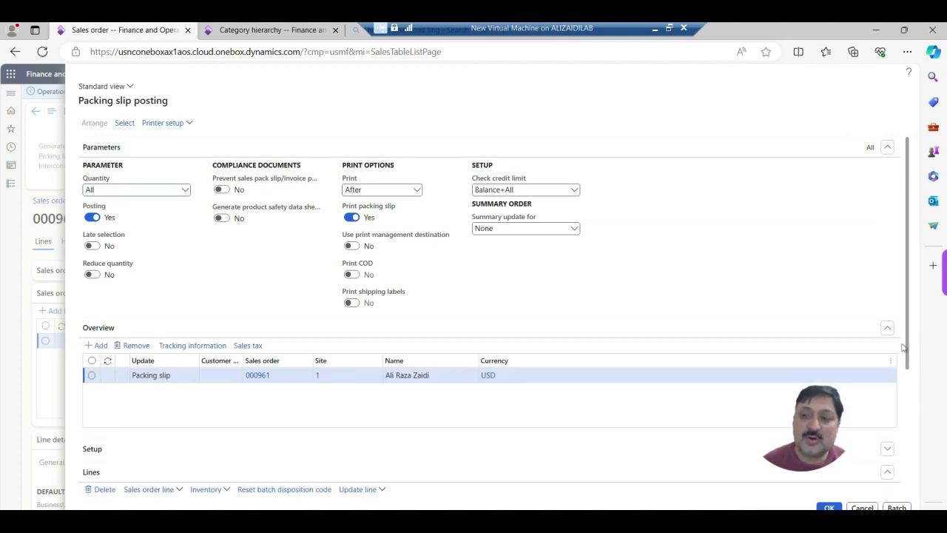
{"action": "left_click_drag", "start_coordinate": [905, 348], "coordinate": [909, 459]}
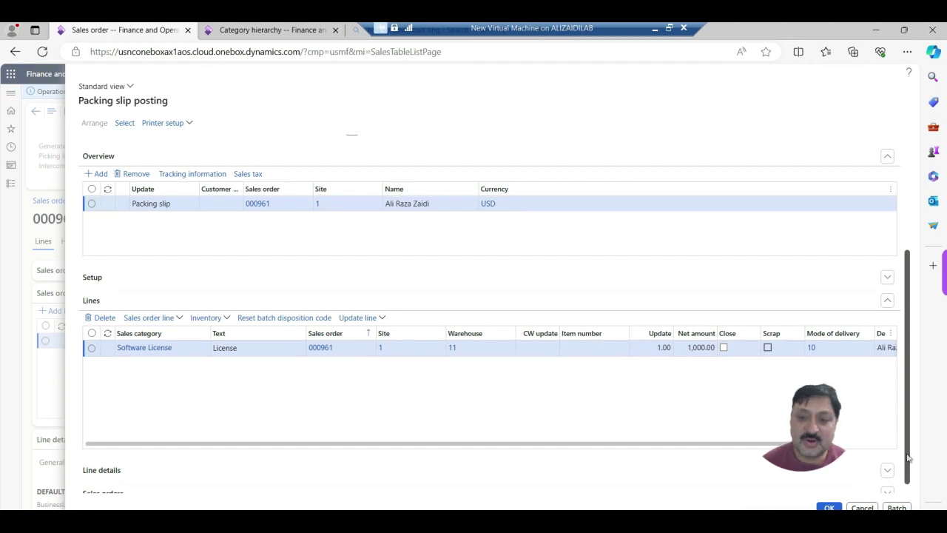
{"action": "left_click_drag", "start_coordinate": [908, 459], "coordinate": [909, 468]}
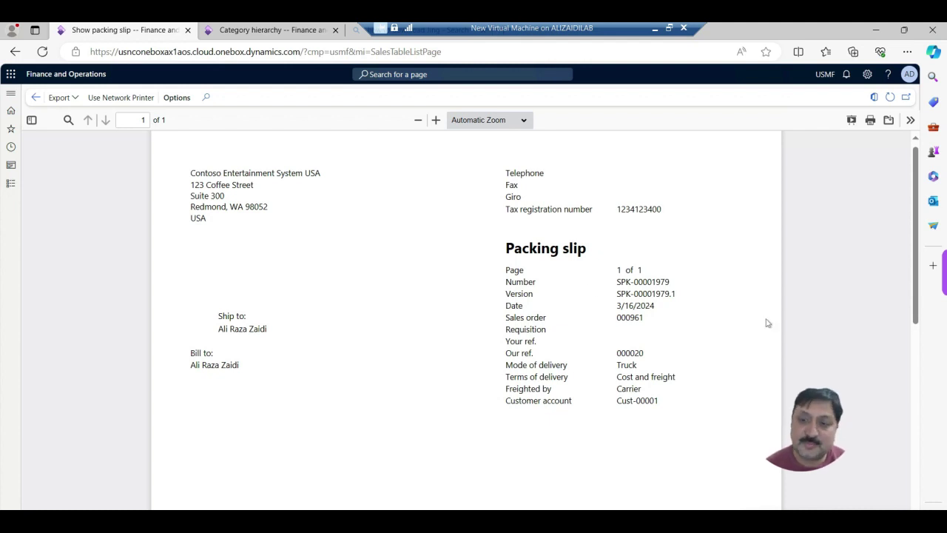
{"action": "left_click_drag", "start_coordinate": [915, 302], "coordinate": [899, 232]}
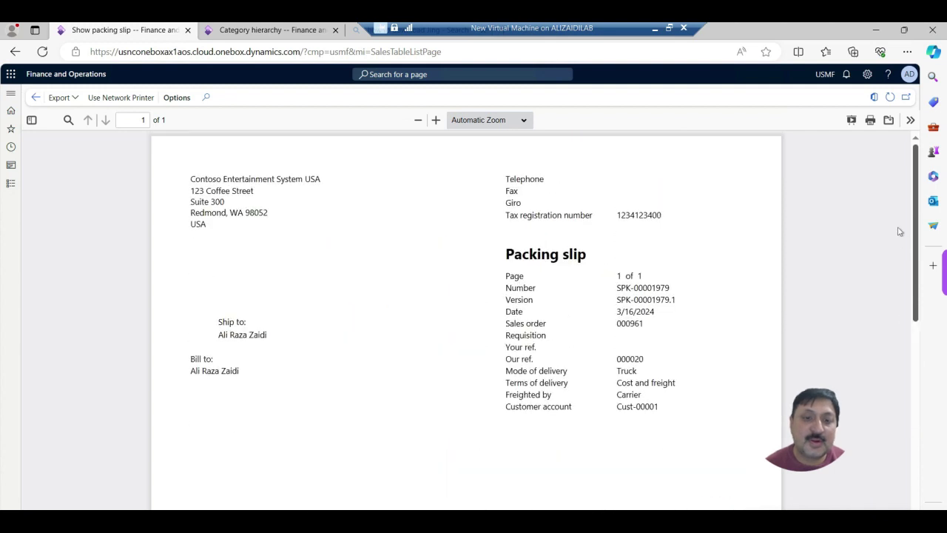
{"action": "left_click", "coordinate": [37, 98]}
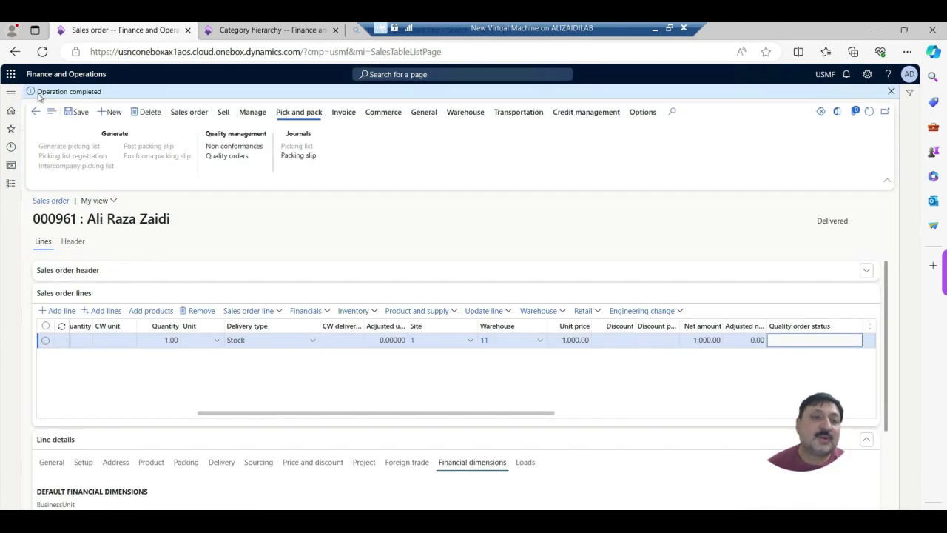
Post the sales order's invoice based on the packing slip quantity, without printing the document.
{"action": "left_click", "coordinate": [343, 111]}
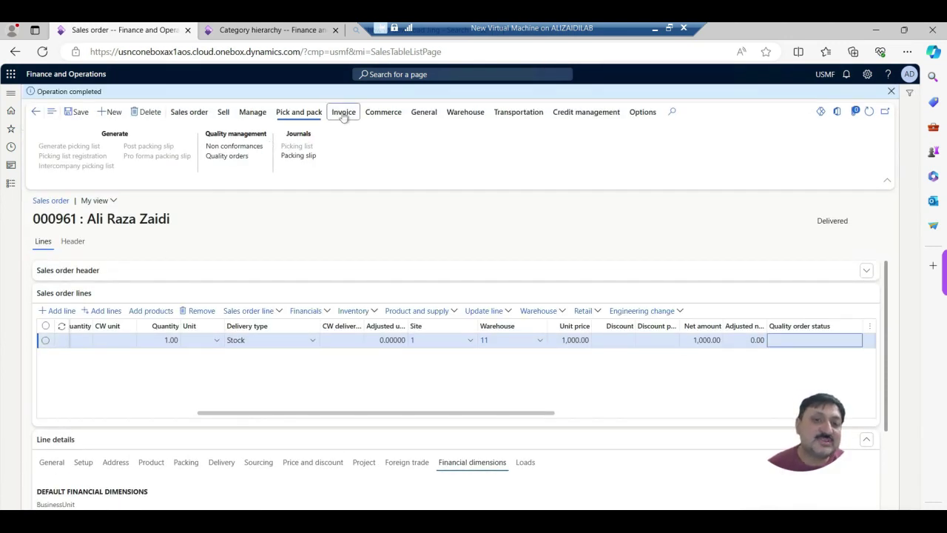
{"action": "left_click", "coordinate": [48, 145]}
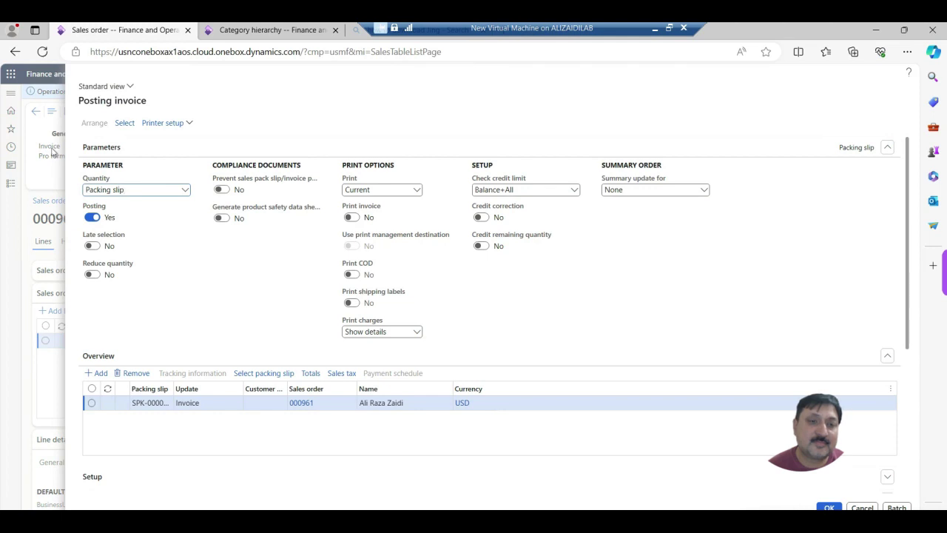
{"action": "left_click_drag", "start_coordinate": [909, 324], "coordinate": [909, 446]}
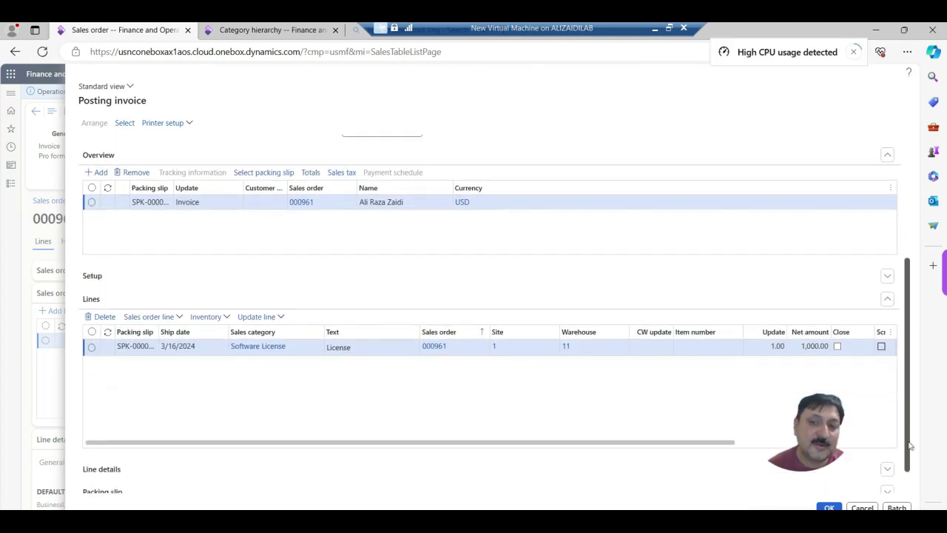
{"action": "left_click", "coordinate": [828, 507]}
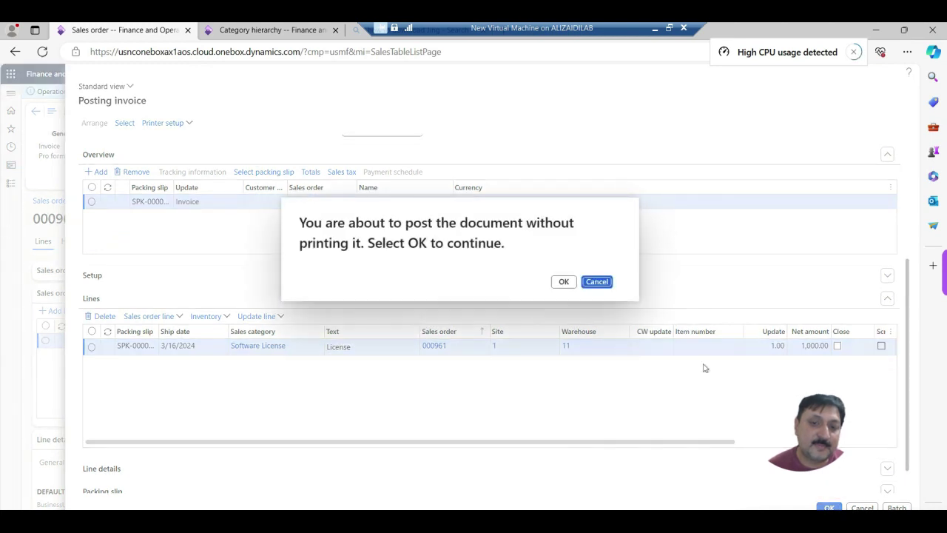
{"action": "left_click", "coordinate": [563, 281]}
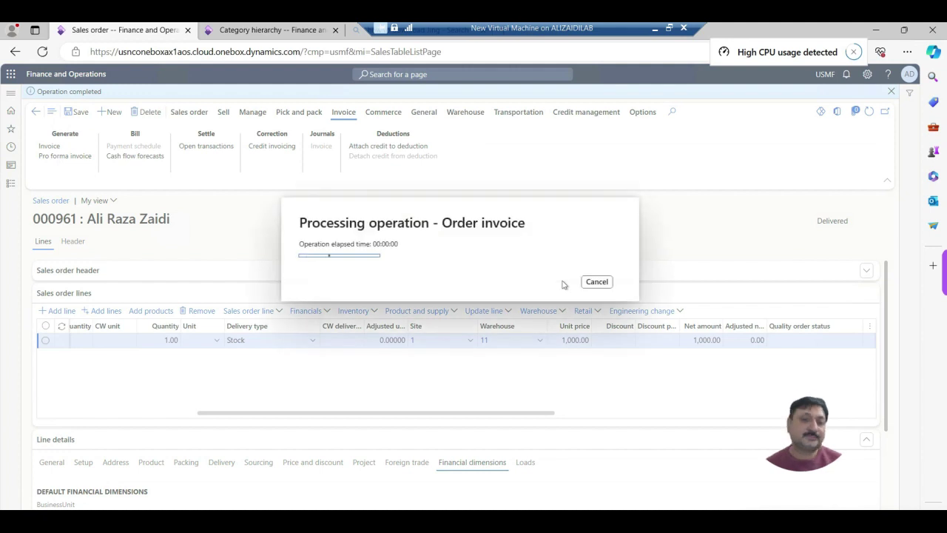